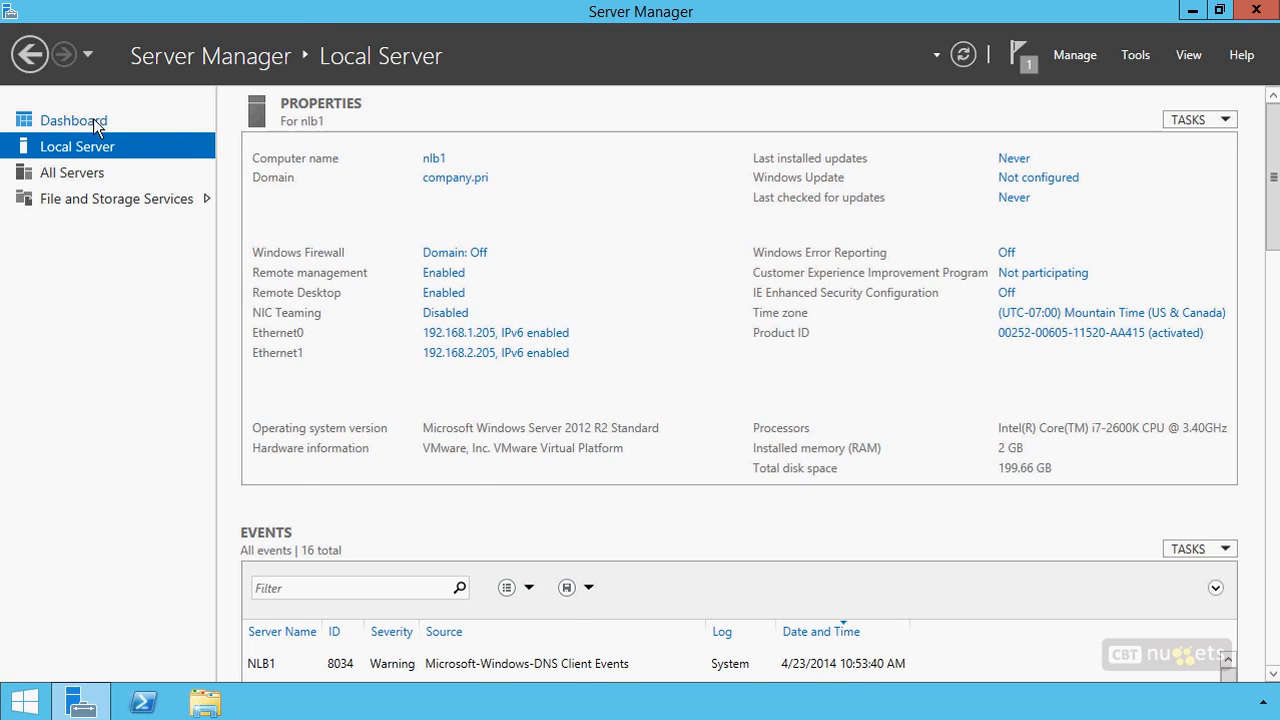
Check the Network Load Balancing entry in the Add Roles and Features Wizard's feature list, and cancel the wizard without installing anything
click(96, 121)
click(548, 247)
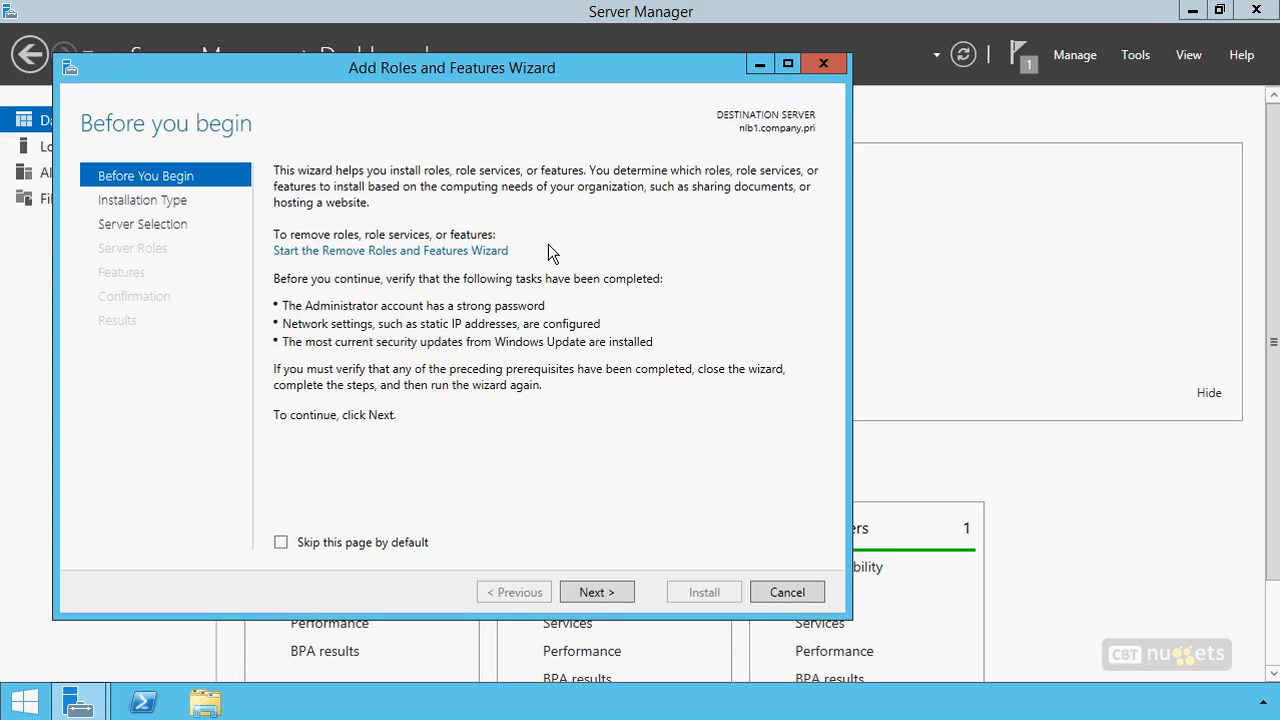
click(595, 592)
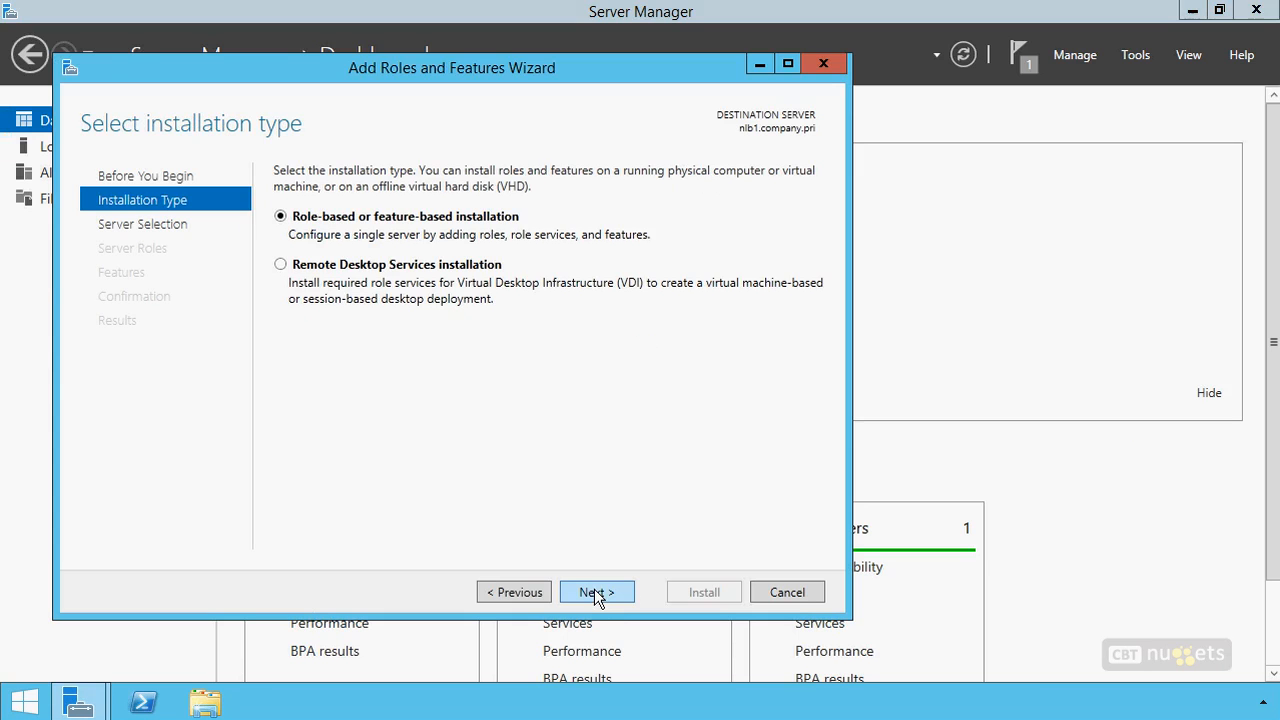
click(595, 592)
click(593, 593)
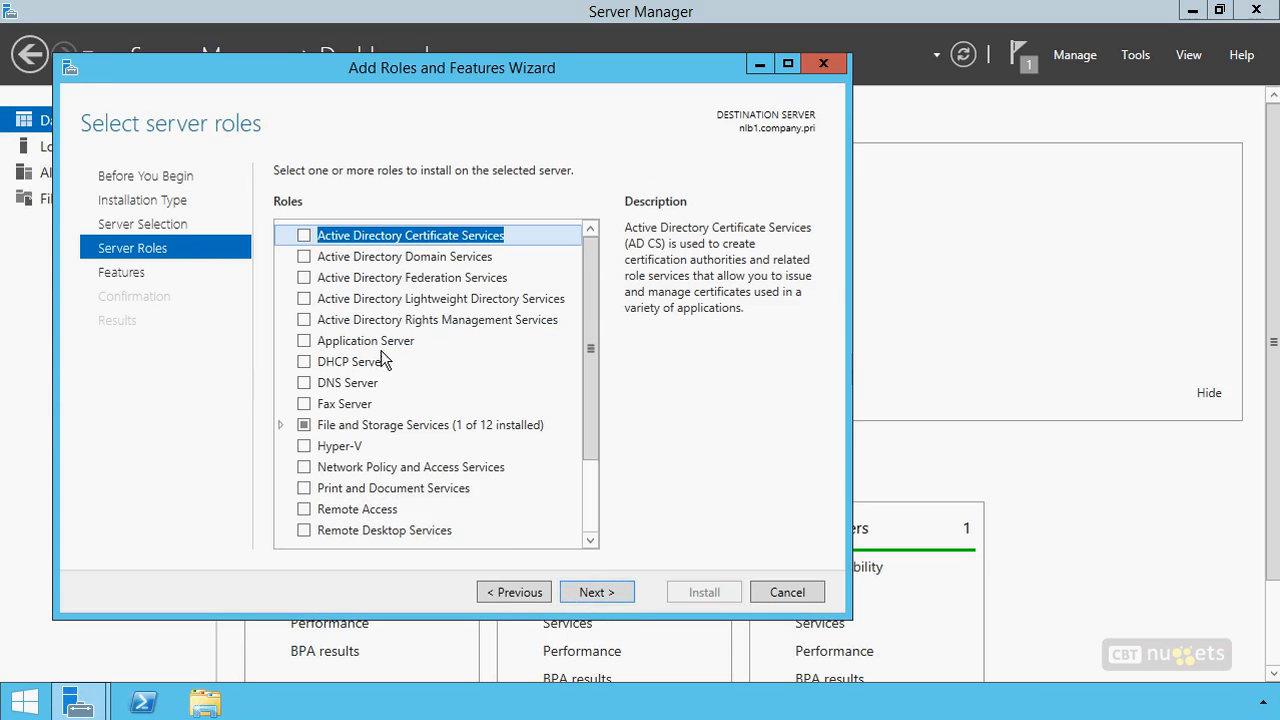
click(597, 592)
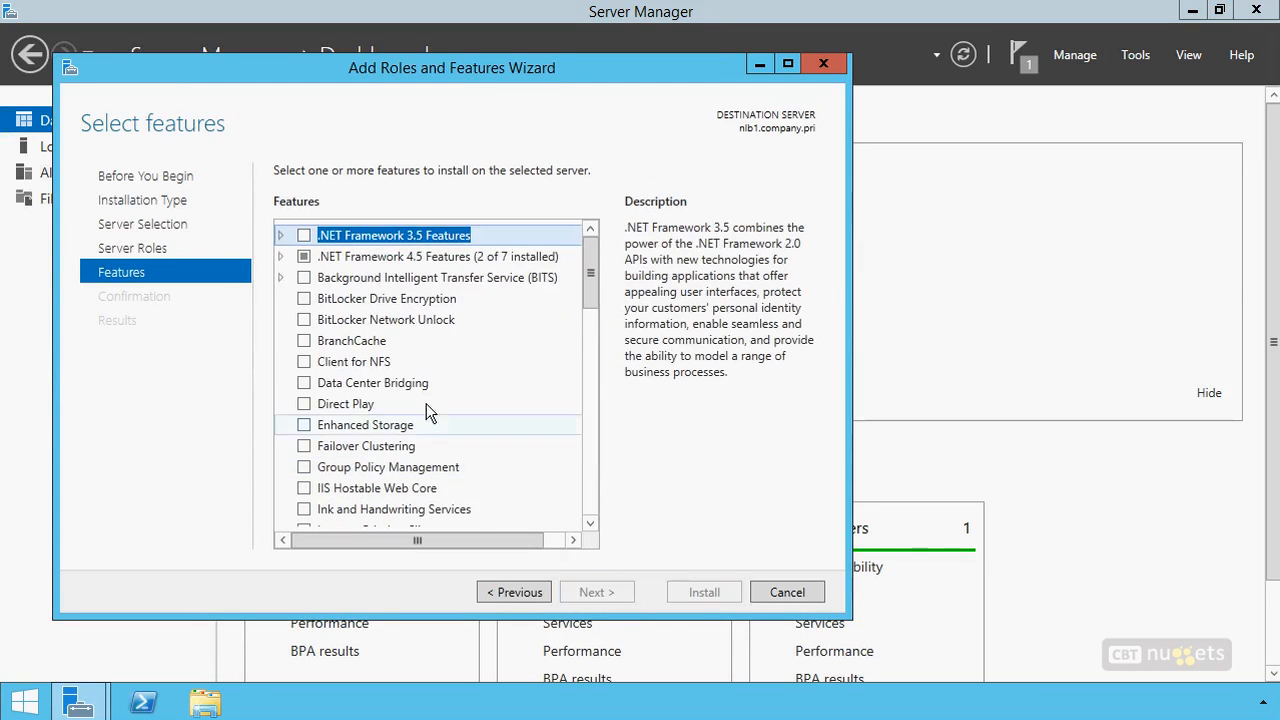
drag(594, 272, 591, 332)
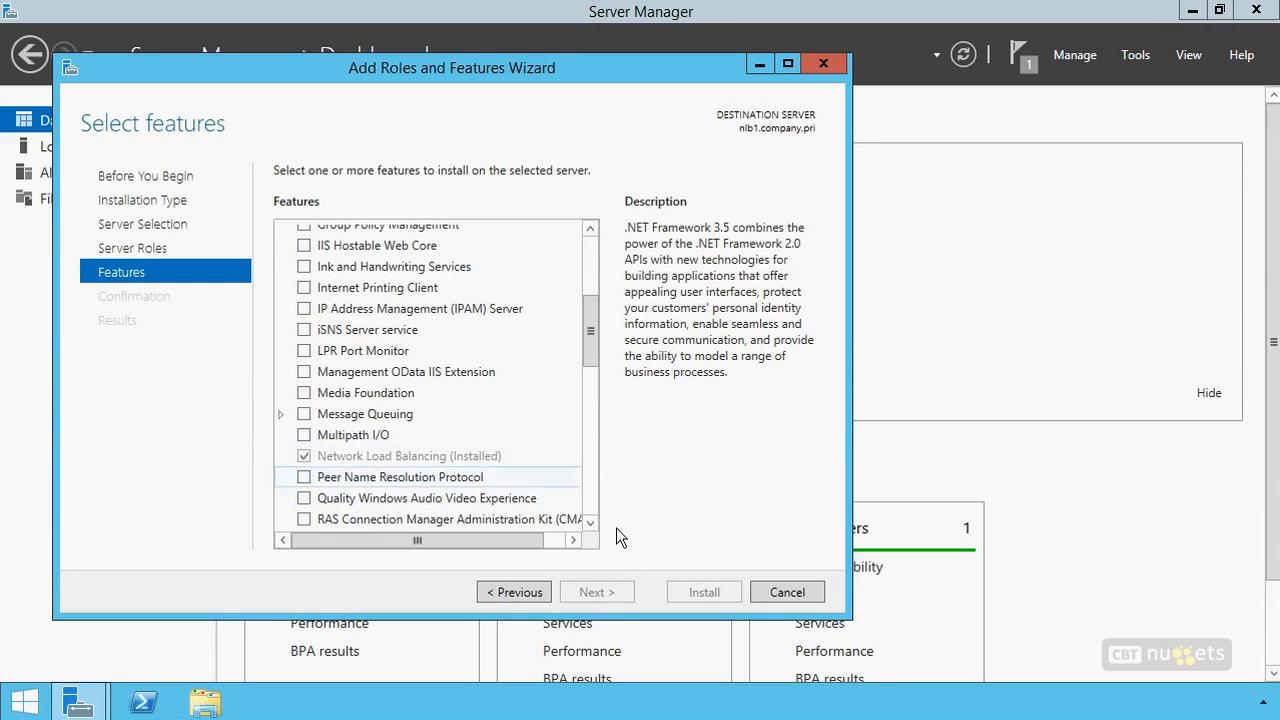
click(806, 594)
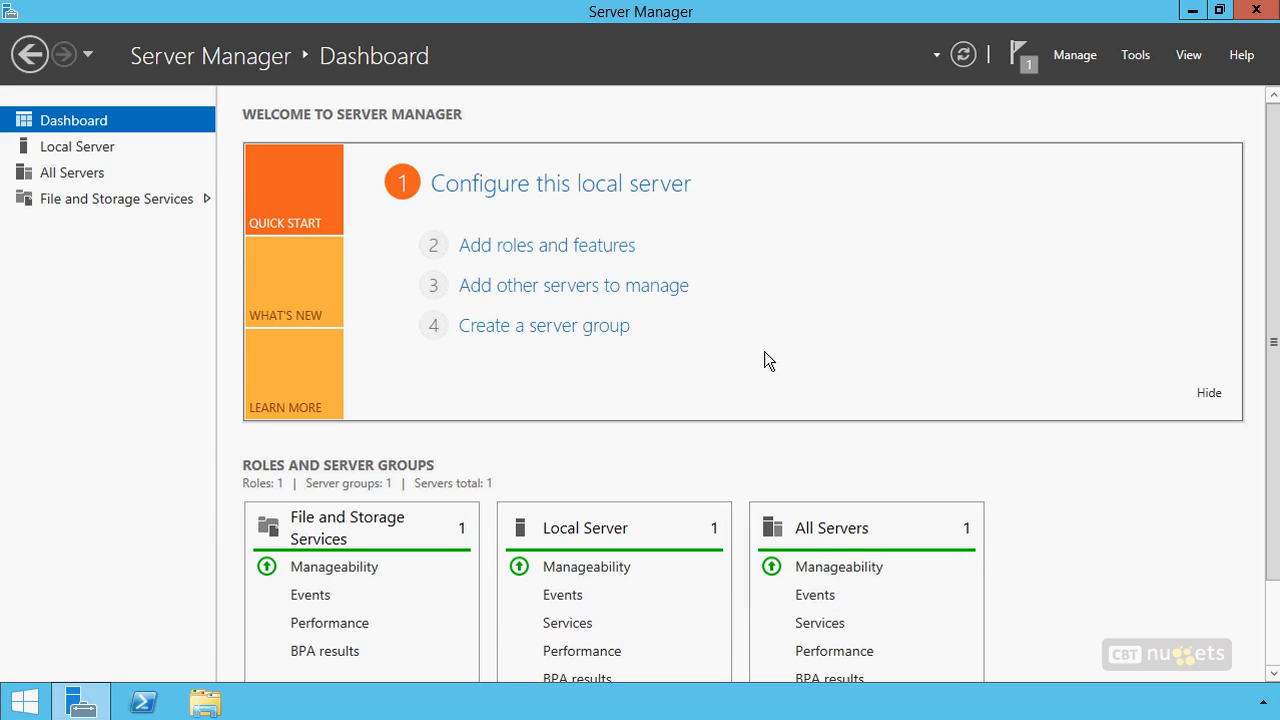
Open Network Load Balancing Manager from Server Manager and reposition its window
click(1139, 54)
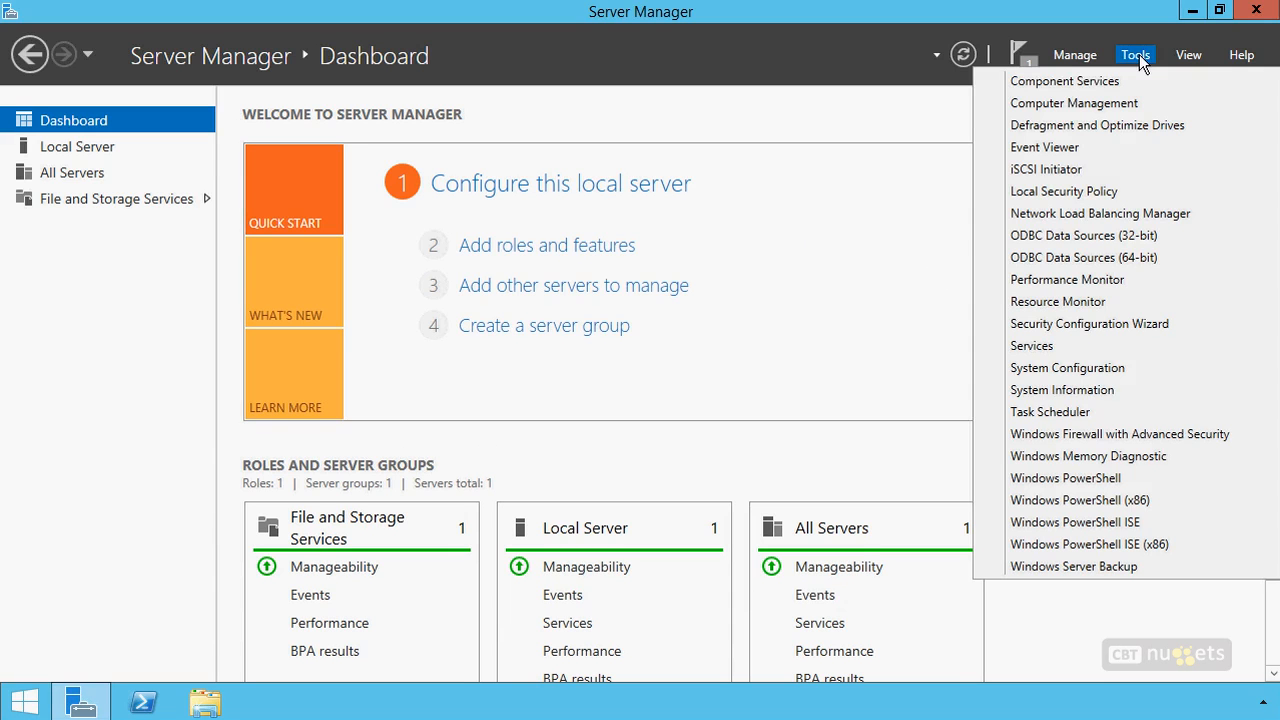
click(1148, 214)
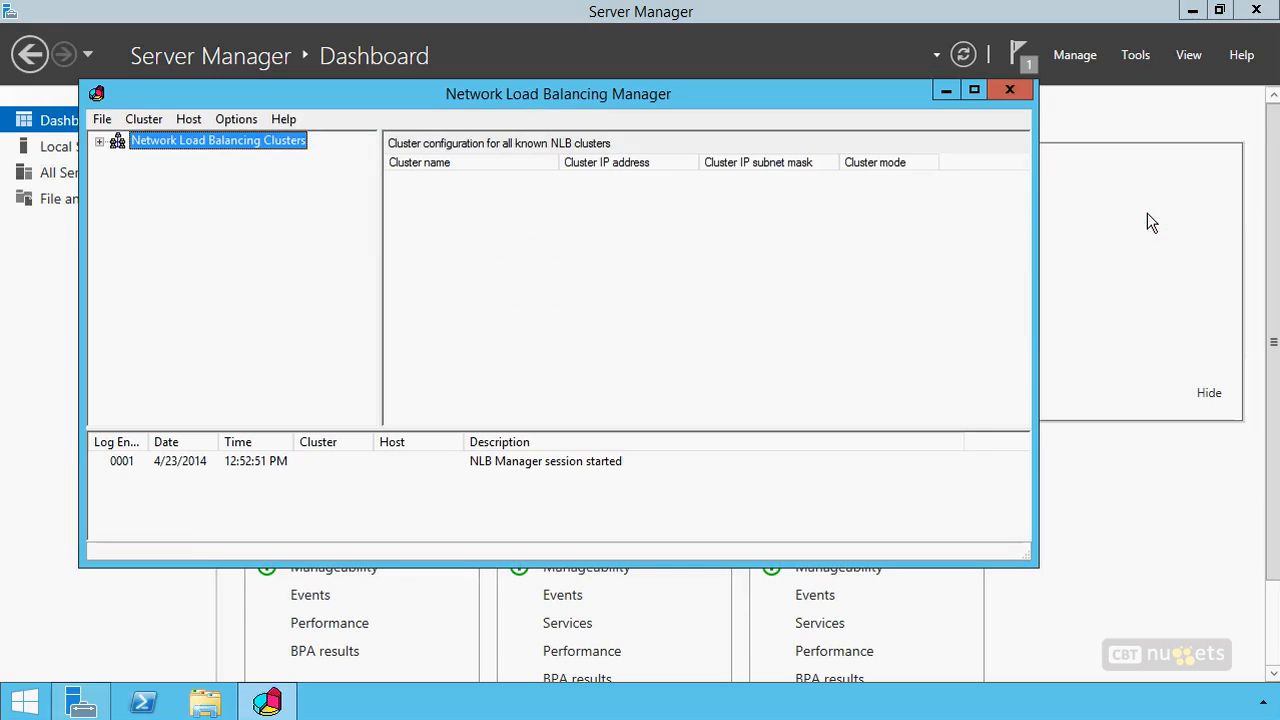
drag(540, 98, 637, 135)
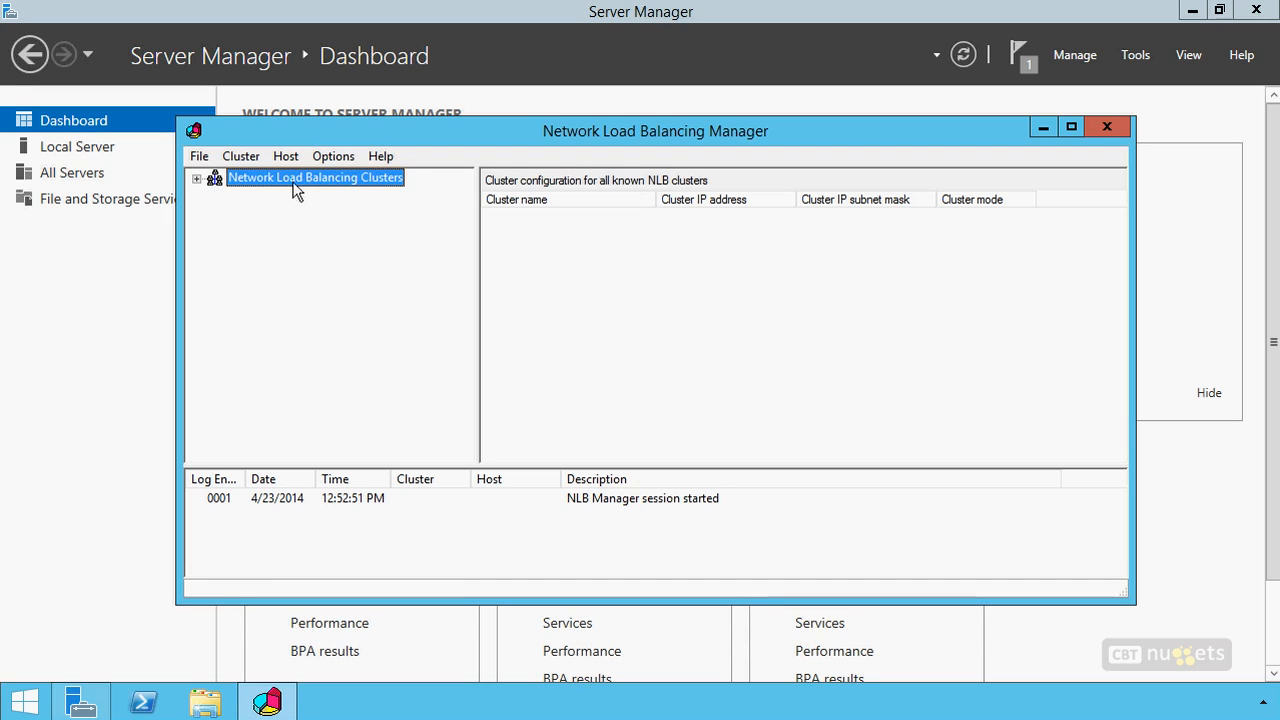
Start a new load balancing cluster and connect to the host nlb1
right_click(239, 179)
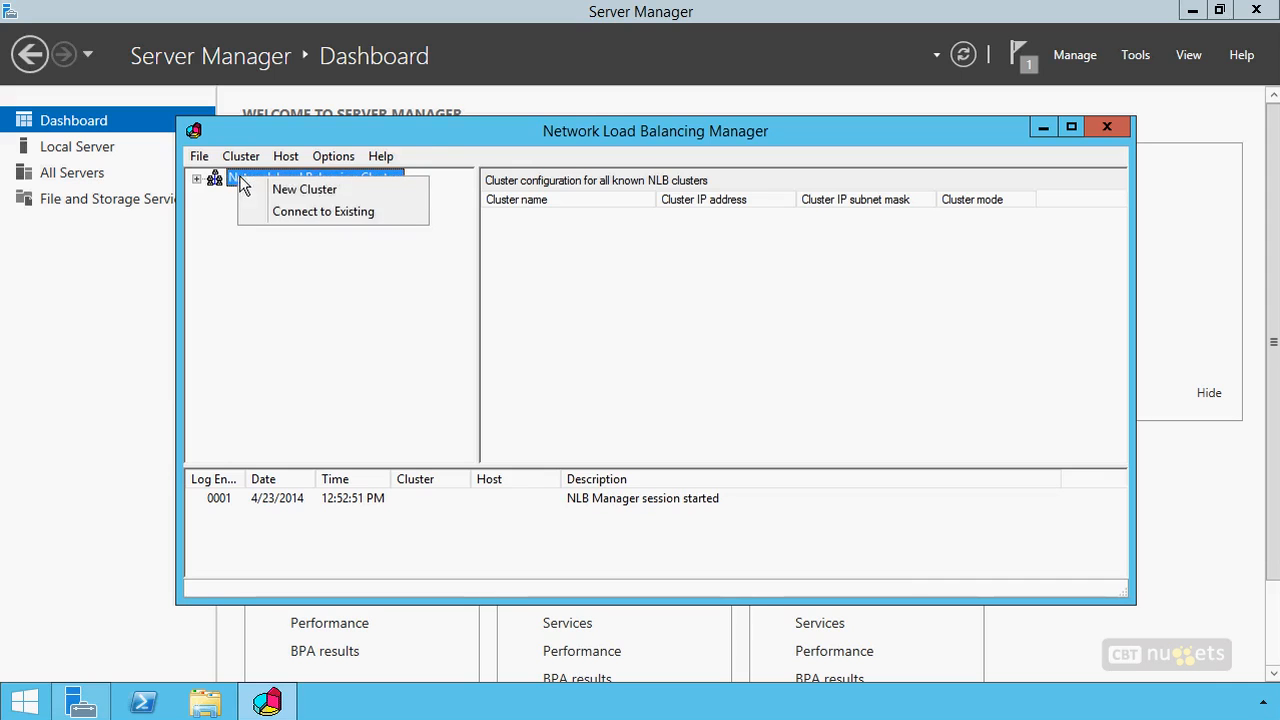
click(290, 189)
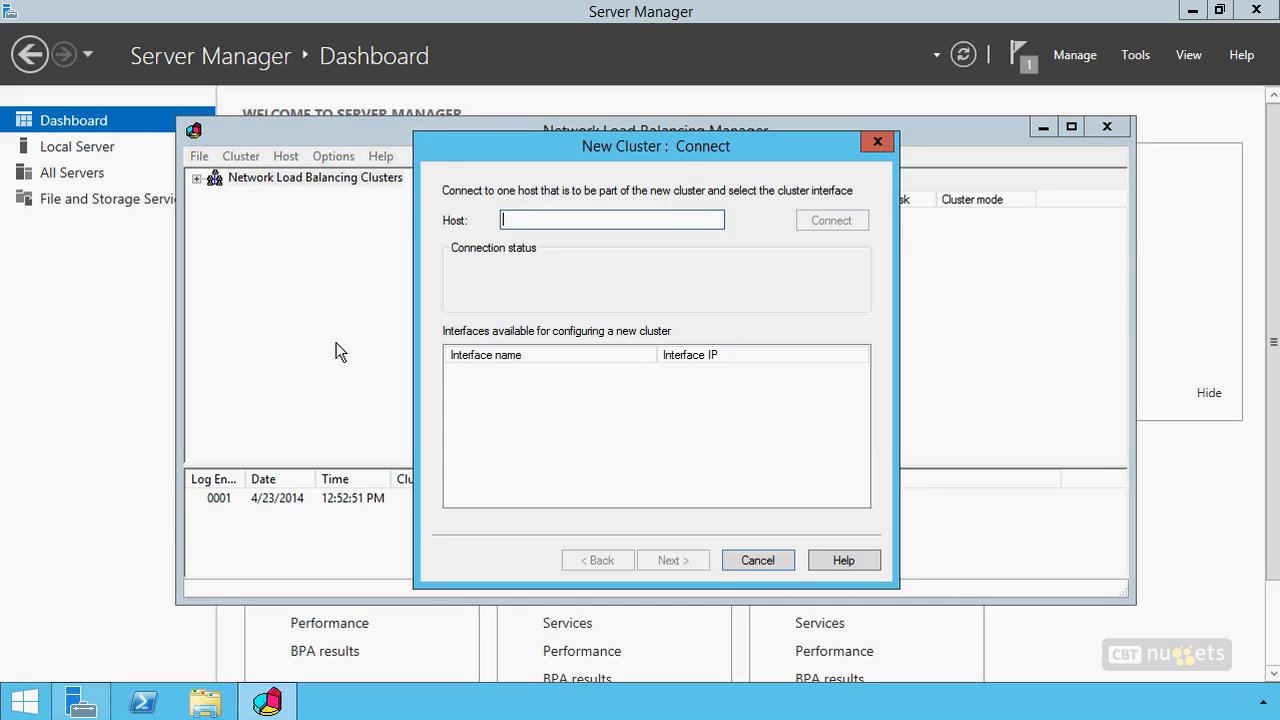
text(nlb1)
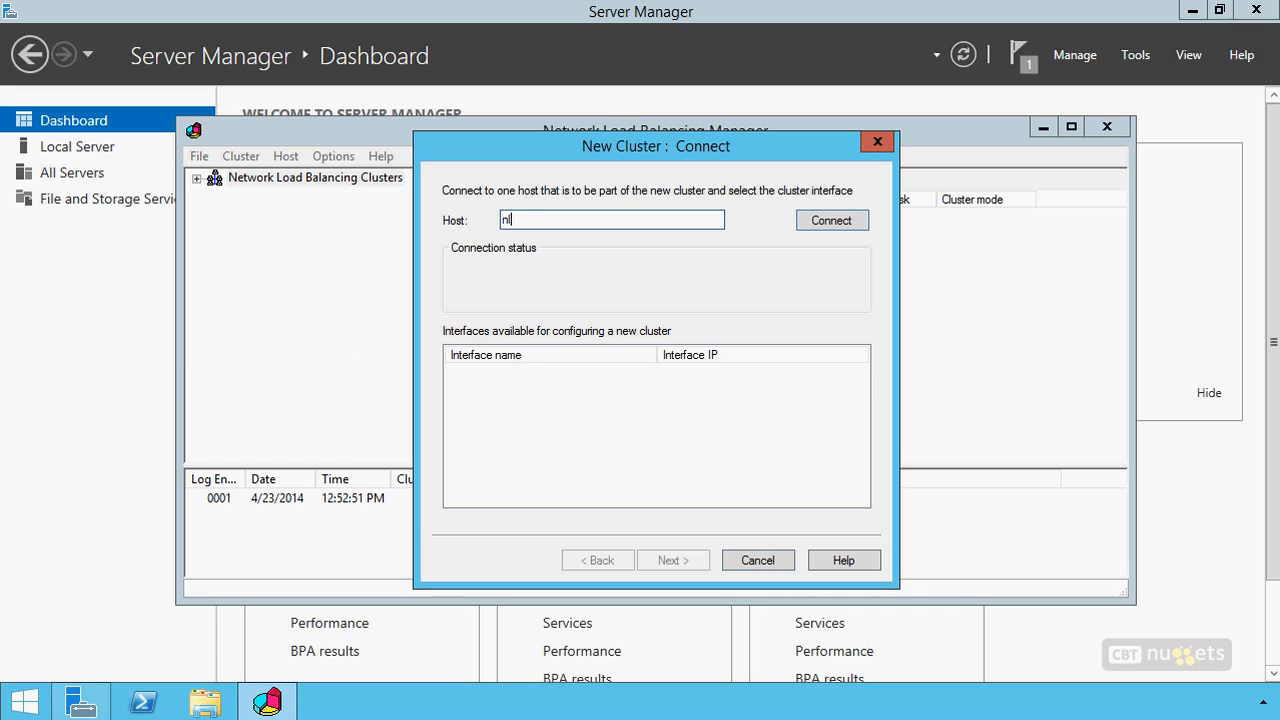
click(830, 225)
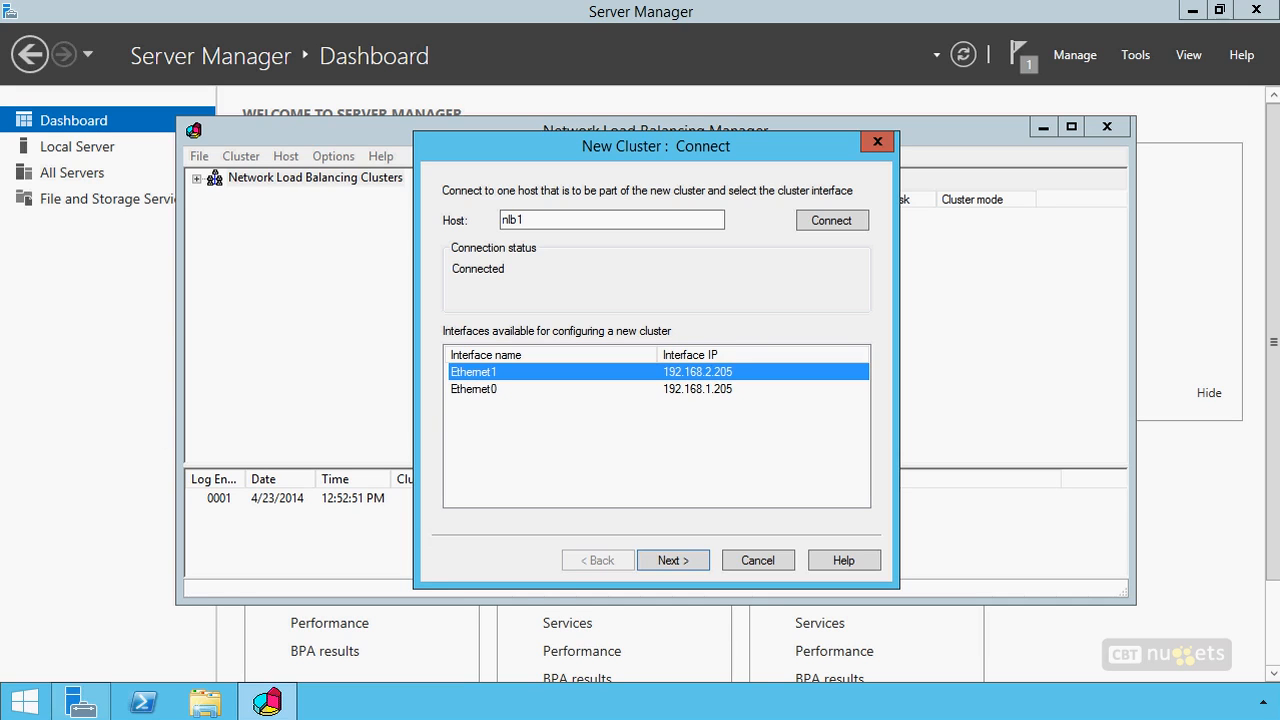
mouse_move(135, 352)
mouse_down()
mouse_move(113, 431)
mouse_move(95, 353)
mouse_up()
drag(222, 352, 218, 353)
mouse_move(100, 391)
mouse_down()
mouse_move(117, 384)
mouse_move(128, 408)
mouse_move(156, 400)
mouse_up()
mouse_move(236, 416)
mouse_down()
mouse_move(286, 402)
mouse_move(316, 420)
mouse_up()
mouse_move(202, 300)
mouse_down()
mouse_move(228, 268)
mouse_move(243, 278)
mouse_move(196, 313)
mouse_move(127, 281)
mouse_move(196, 268)
mouse_move(177, 268)
mouse_move(180, 288)
mouse_up()
drag(220, 349, 240, 340)
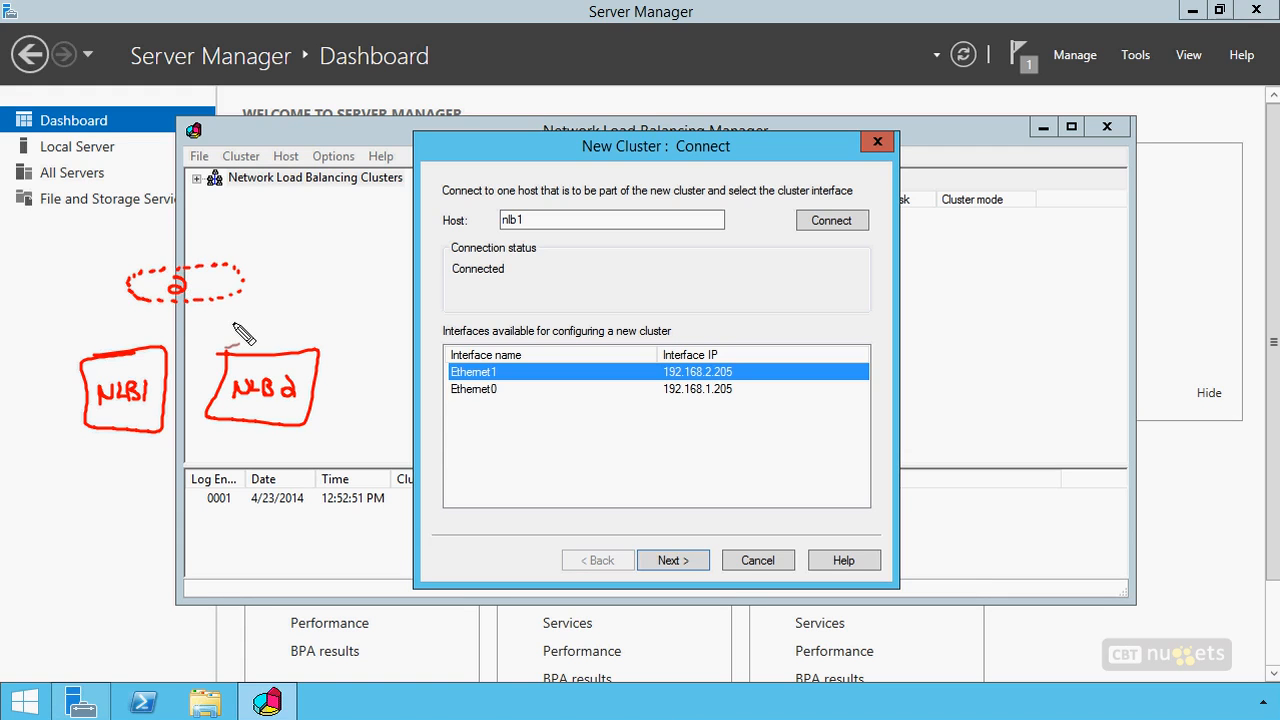
drag(91, 338, 91, 282)
drag(305, 330, 305, 287)
drag(339, 364, 346, 322)
drag(60, 308, 74, 316)
drag(233, 308, 248, 342)
drag(157, 310, 142, 336)
drag(182, 248, 182, 232)
mouse_move(129, 151)
mouse_down()
mouse_move(125, 197)
mouse_move(155, 204)
mouse_up()
mouse_move(119, 180)
mouse_down()
mouse_move(147, 174)
mouse_move(147, 142)
mouse_move(181, 235)
mouse_up()
click(146, 132)
click(136, 134)
mouse_move(163, 162)
mouse_down()
mouse_move(185, 253)
mouse_move(168, 243)
mouse_up()
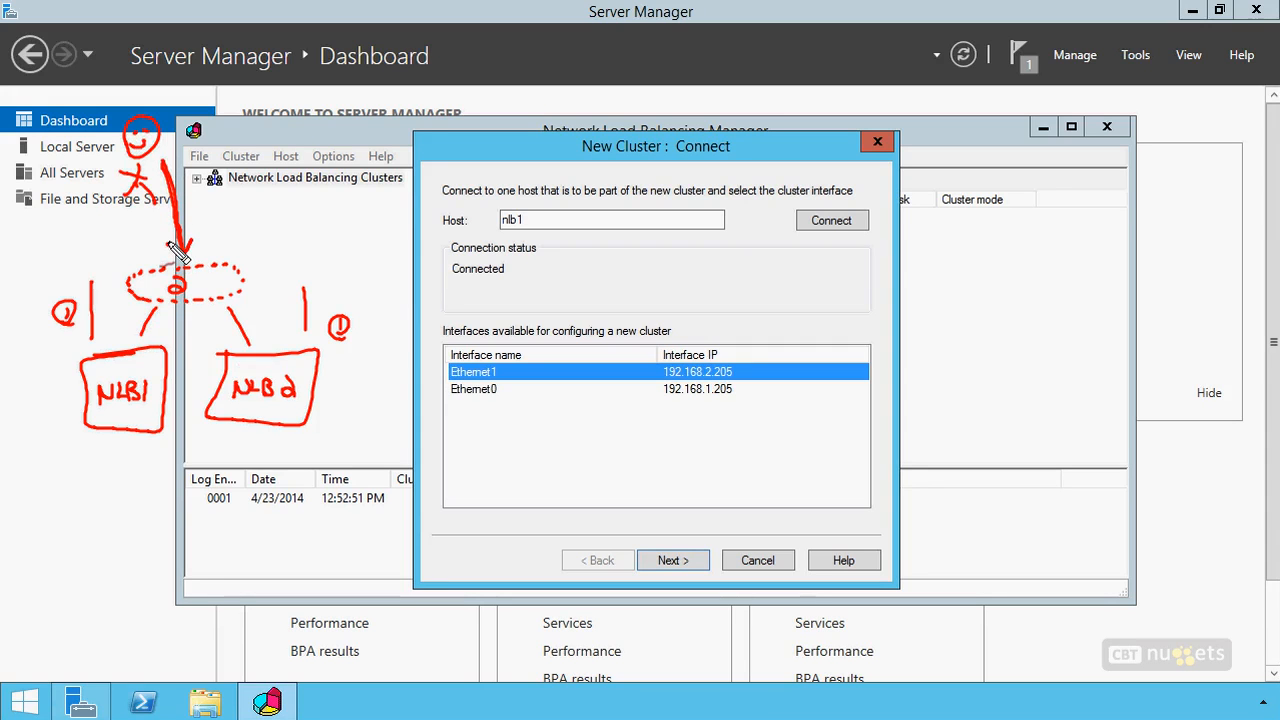
mouse_move(224, 209)
mouse_down()
mouse_move(226, 228)
mouse_move(264, 228)
mouse_up()
click(257, 228)
drag(276, 211, 272, 228)
mouse_move(268, 236)
mouse_down()
mouse_move(352, 212)
mouse_move(366, 237)
mouse_up()
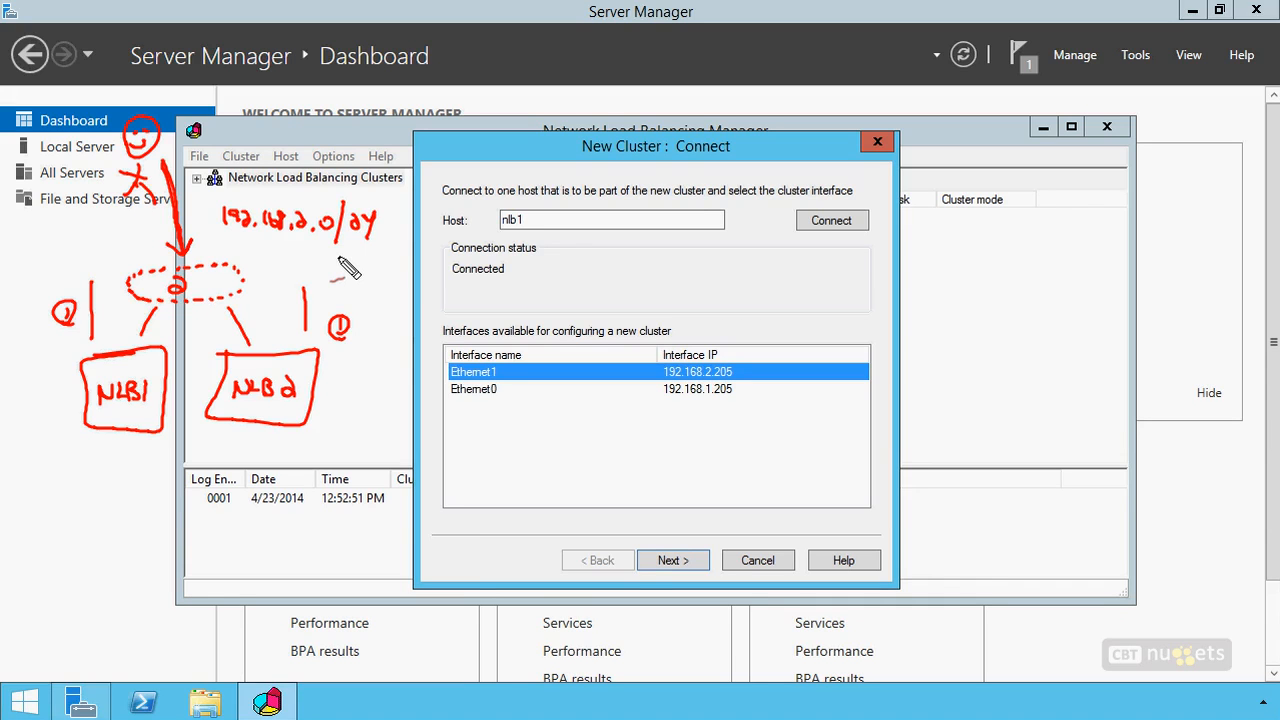
mouse_move(254, 332)
mouse_down()
mouse_move(250, 345)
mouse_move(235, 340)
mouse_up()
mouse_move(137, 321)
mouse_down()
mouse_move(139, 334)
mouse_move(155, 329)
mouse_up()
drag(214, 338, 305, 434)
drag(345, 346, 190, 446)
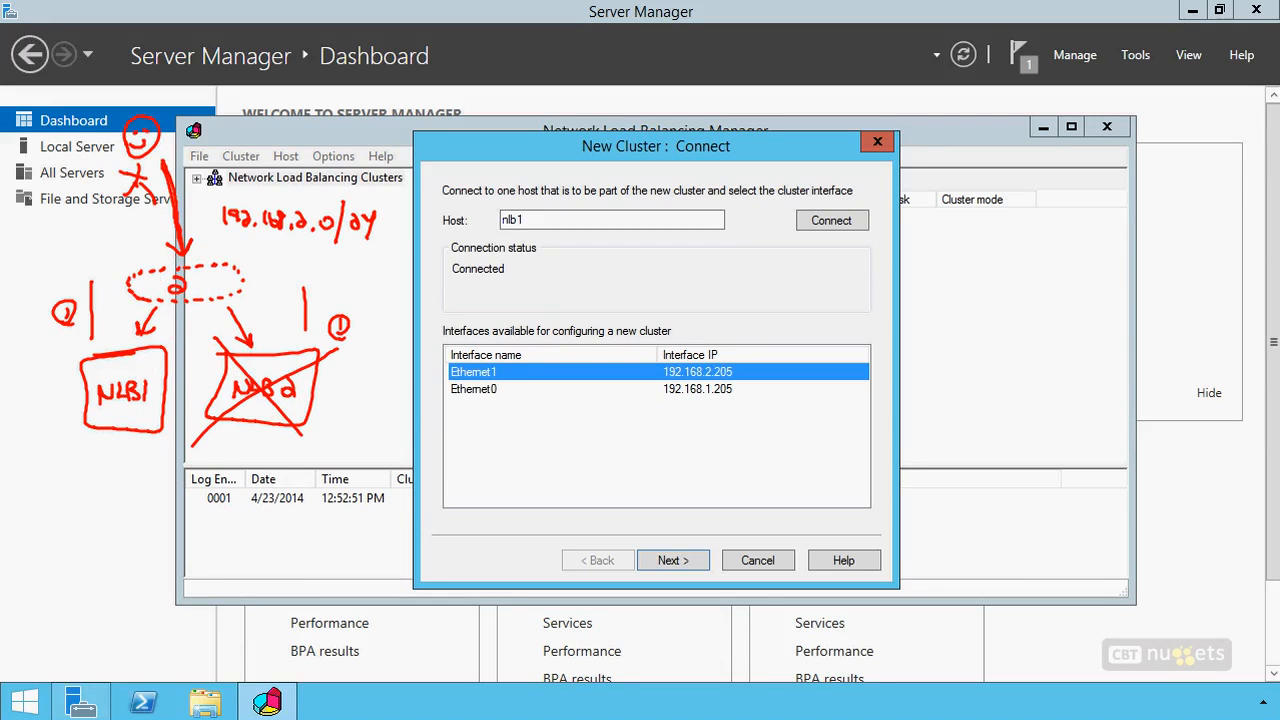
key(ctrl+z)
key(ctrl+z)
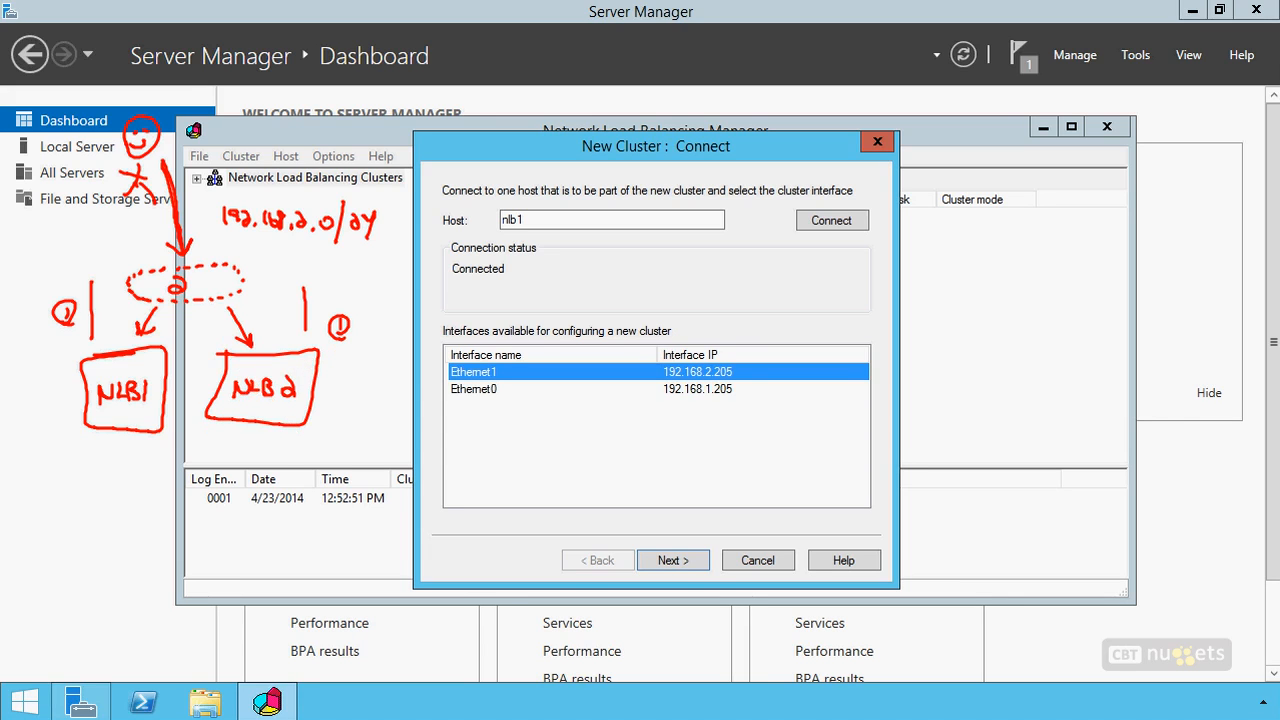
mouse_move(31, 231)
mouse_down()
mouse_move(49, 233)
mouse_move(45, 223)
mouse_move(30, 277)
mouse_up()
mouse_move(38, 263)
mouse_down()
mouse_move(46, 273)
mouse_move(45, 240)
mouse_up()
click(36, 234)
click(43, 234)
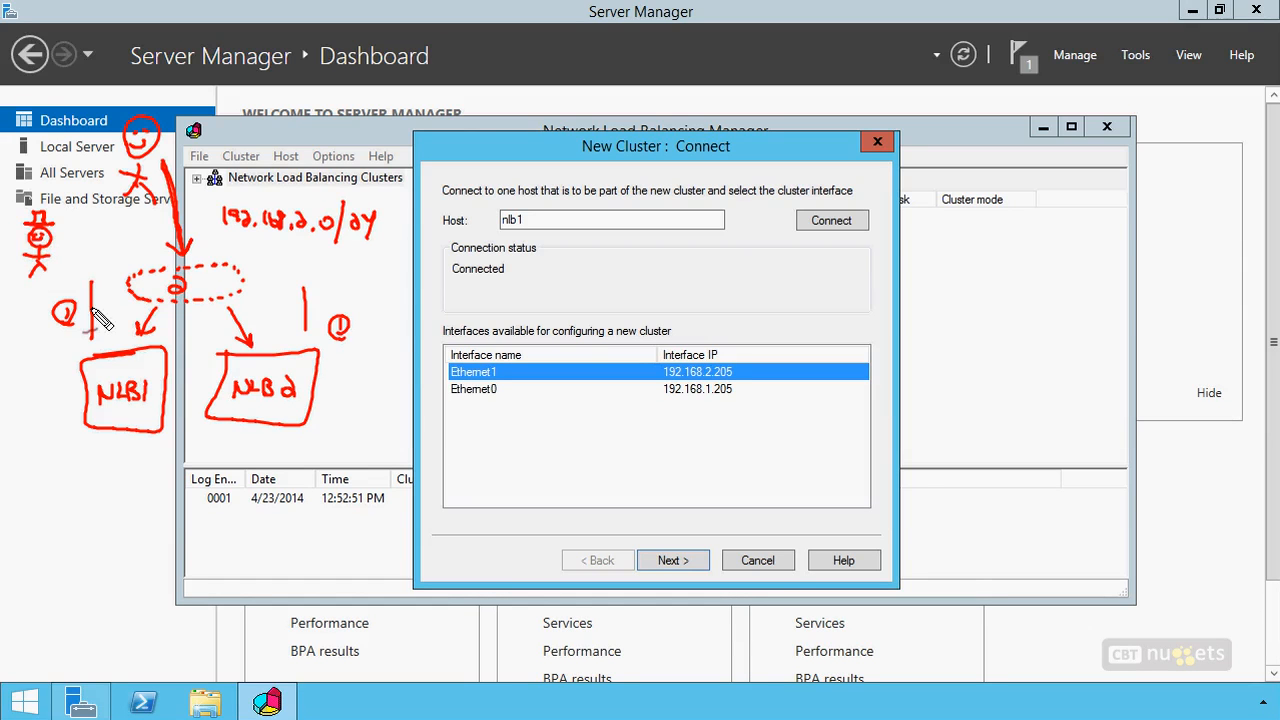
mouse_move(70, 252)
mouse_down()
mouse_move(92, 255)
mouse_move(92, 336)
mouse_move(98, 327)
mouse_up()
drag(100, 445, 112, 442)
drag(57, 302, 78, 320)
key(Escape)
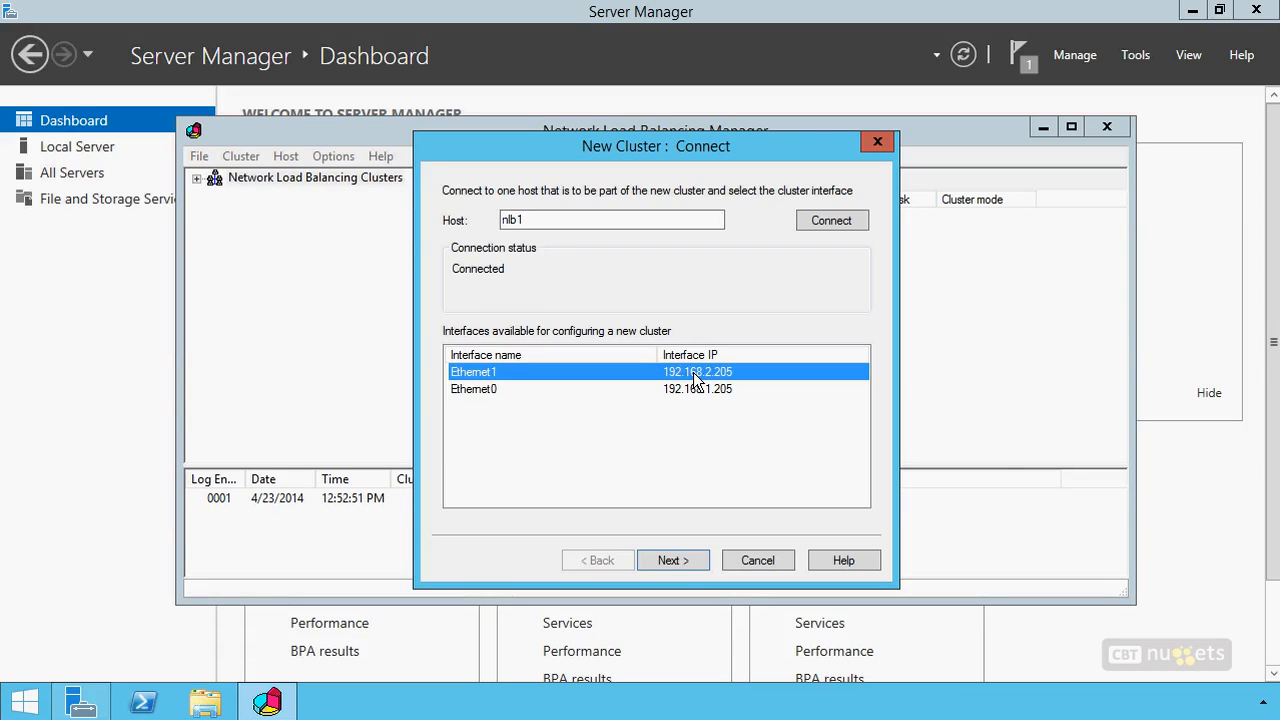
Accept Ethernet1 (192.168.2.205) as the cluster interface and continue to the host parameters
click(672, 560)
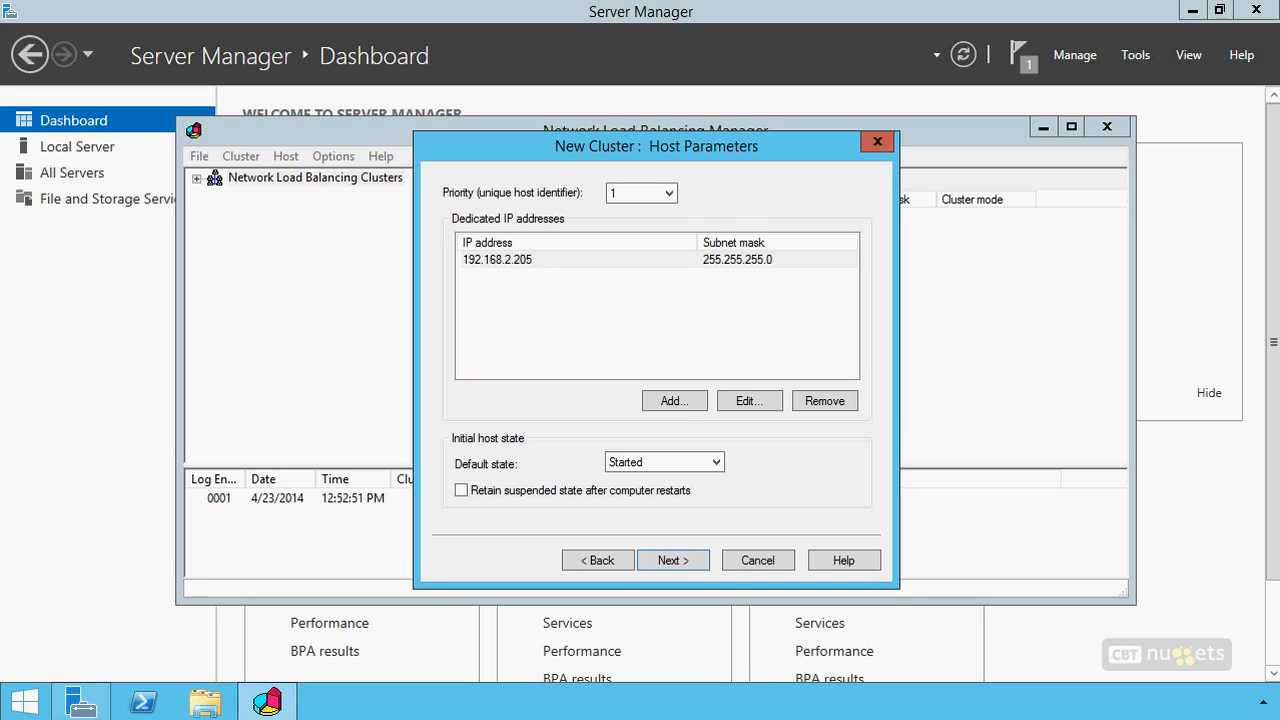
drag(407, 178, 433, 189)
drag(552, 207, 443, 207)
drag(724, 171, 734, 195)
mouse_move(717, 183)
mouse_down()
mouse_move(741, 181)
mouse_move(743, 195)
mouse_up()
drag(746, 186, 779, 176)
drag(794, 178, 805, 182)
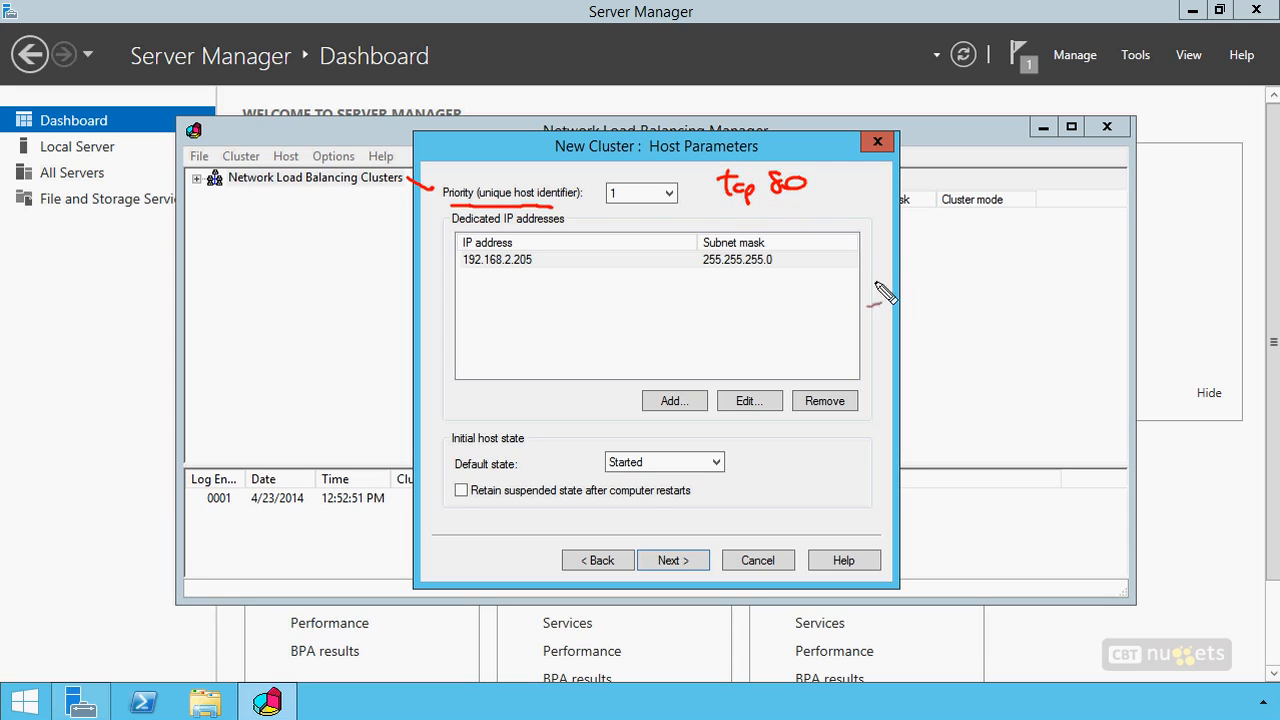
drag(987, 248, 980, 290)
drag(972, 268, 1003, 287)
mouse_move(1006, 279)
mouse_down()
mouse_move(1018, 281)
mouse_move(1007, 289)
mouse_up()
drag(1044, 265, 1051, 292)
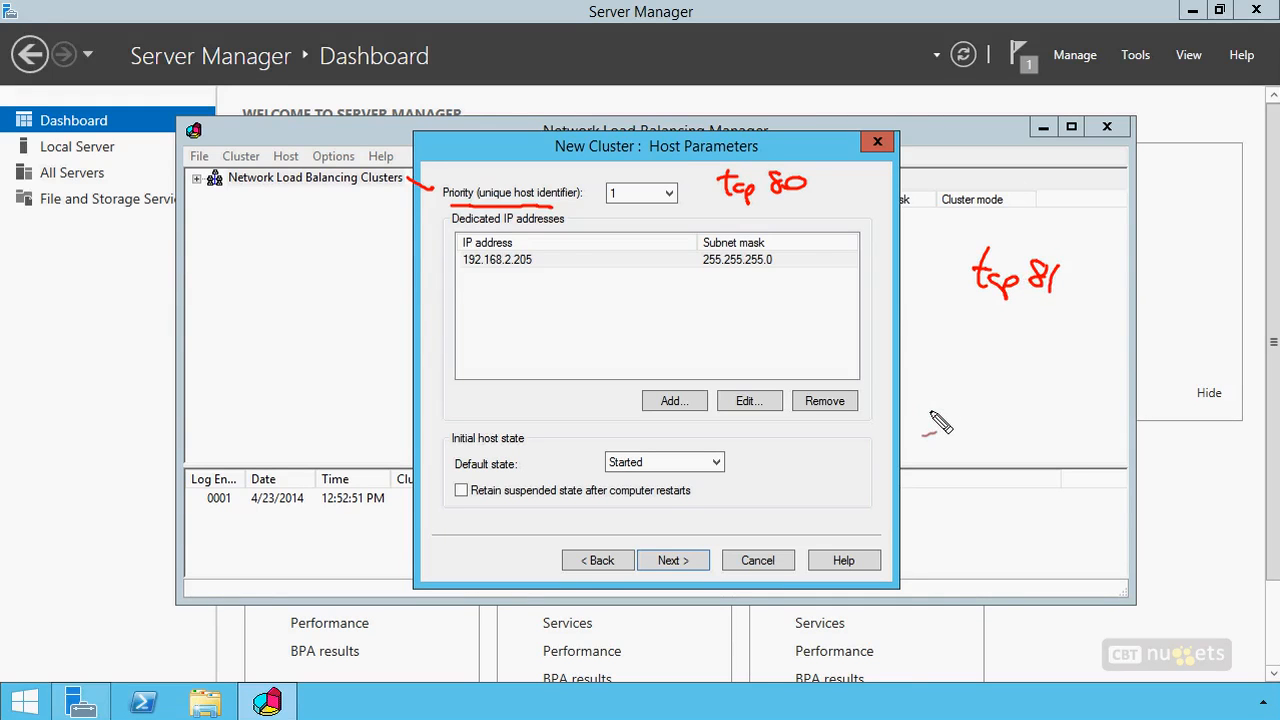
drag(545, 152, 588, 182)
drag(602, 212, 665, 212)
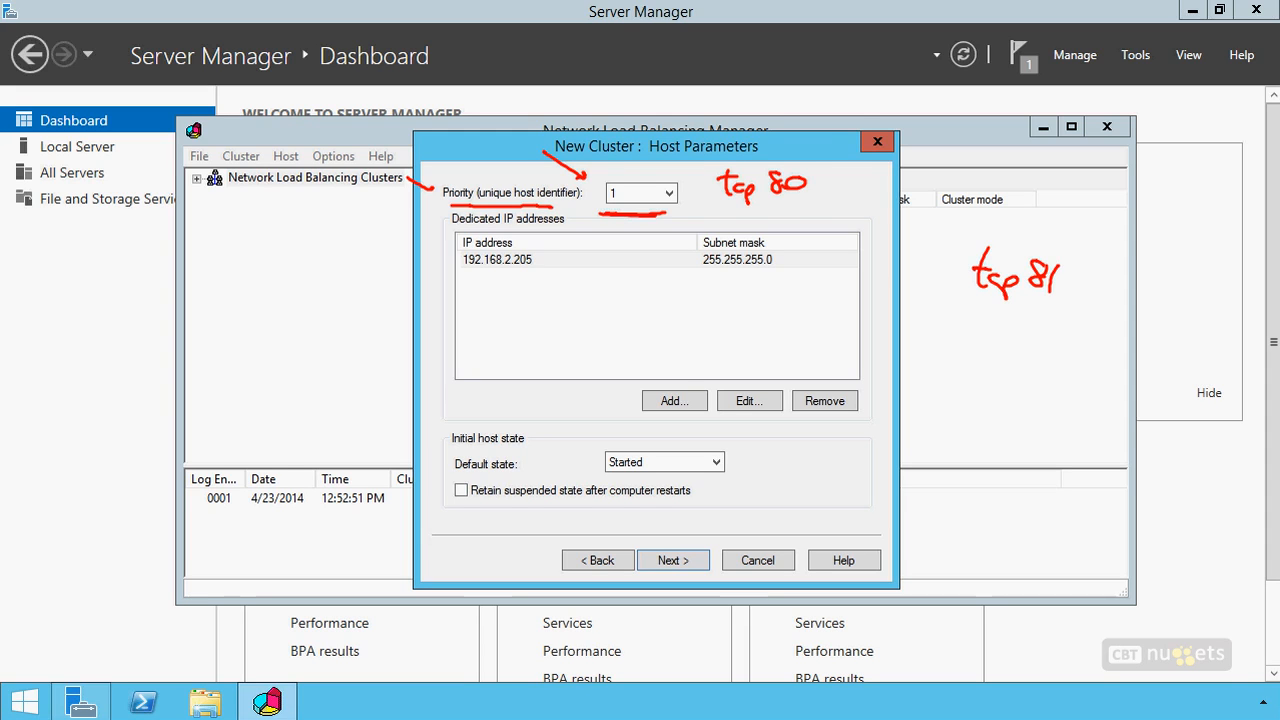
mouse_move(1048, 318)
mouse_down()
mouse_move(1045, 336)
mouse_move(932, 312)
mouse_move(950, 305)
mouse_up()
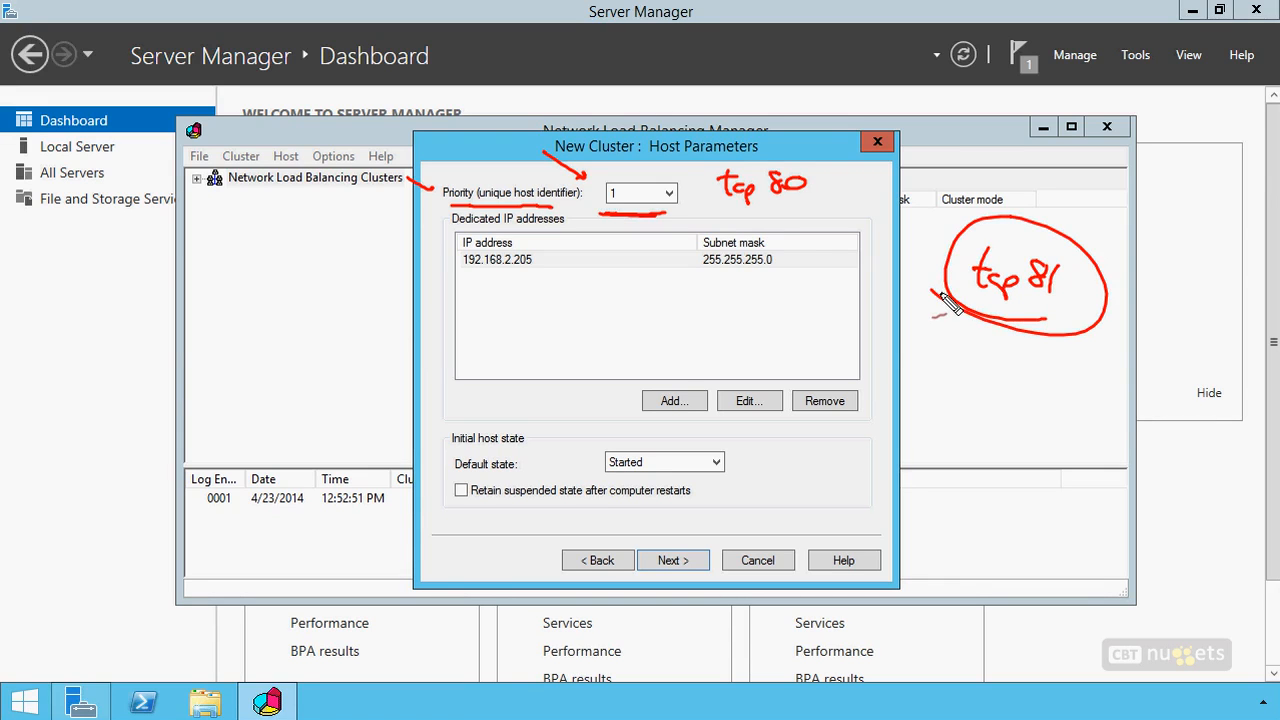
drag(452, 262, 420, 248)
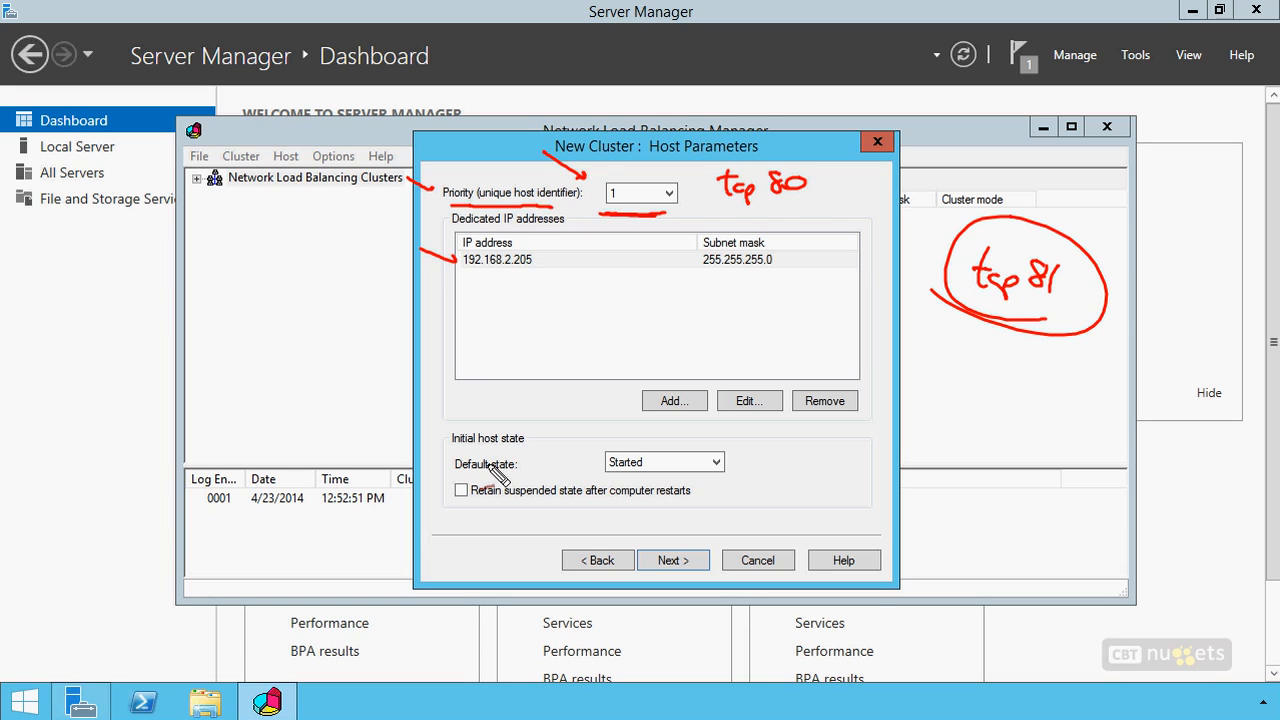
drag(572, 418, 620, 440)
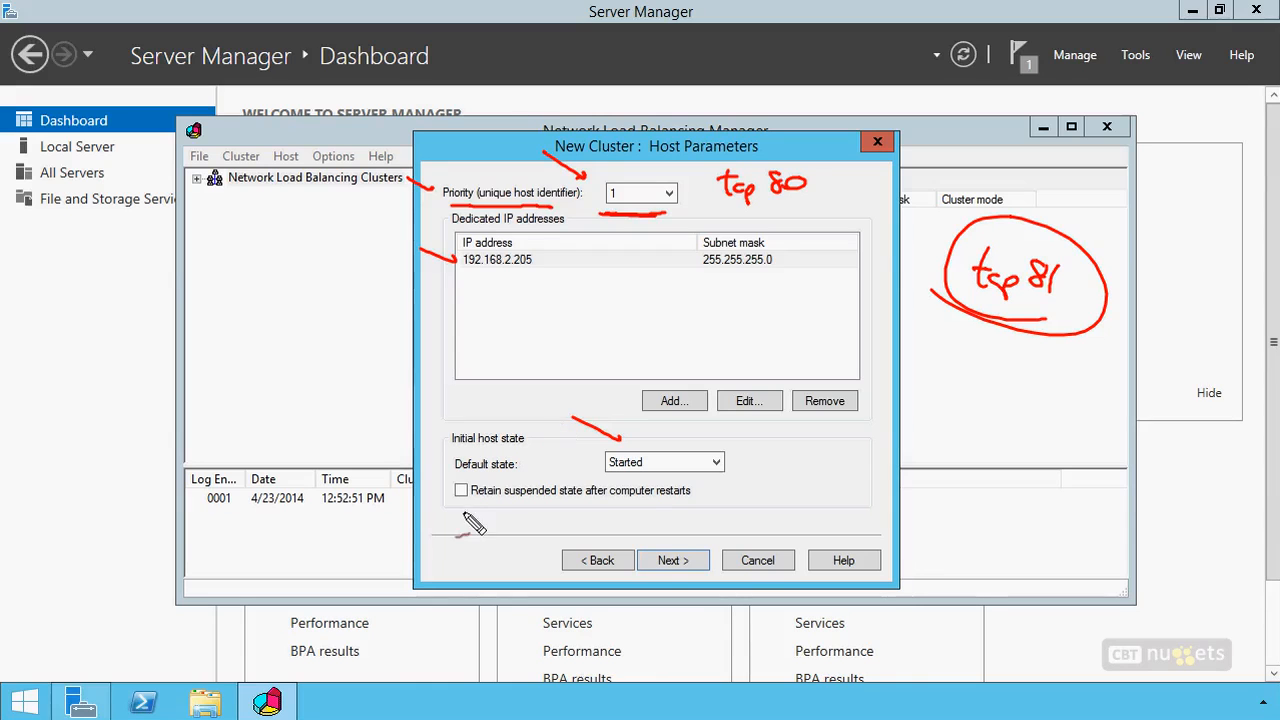
drag(433, 494, 468, 511)
key(Escape)
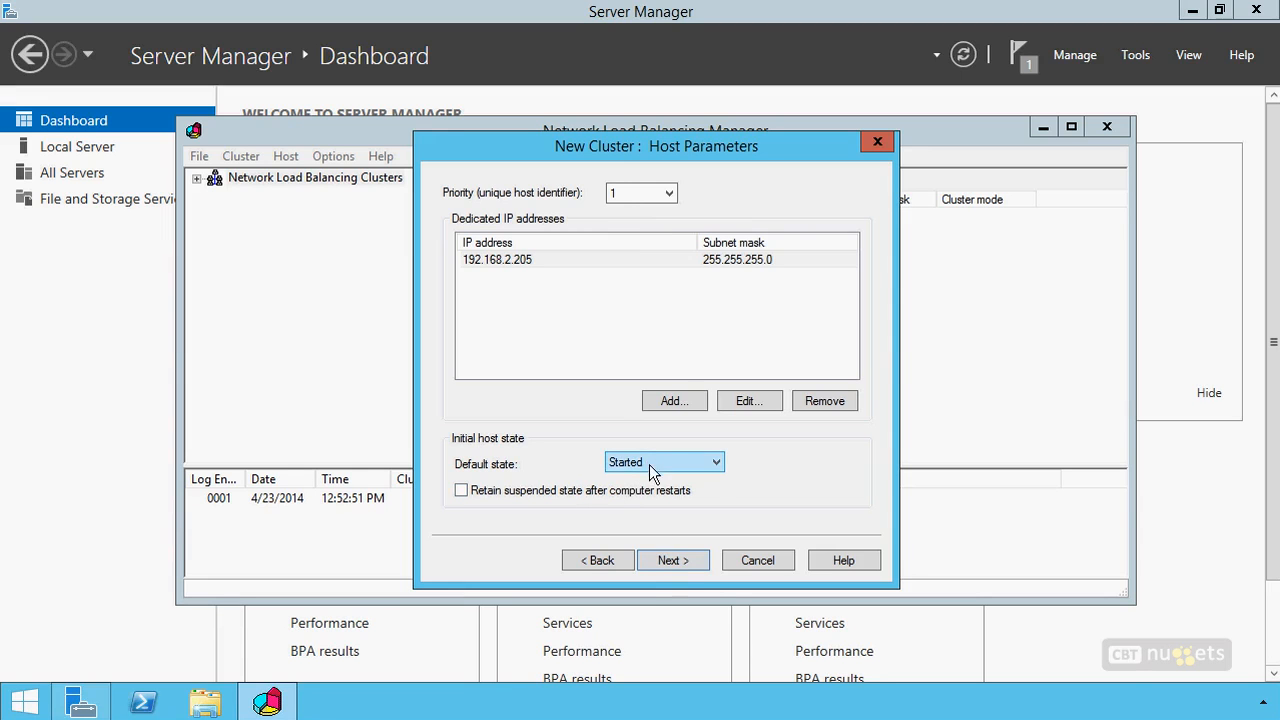
Accept the host parameters with priority 1 and default state Started, and continue to the cluster IP addresses
click(674, 560)
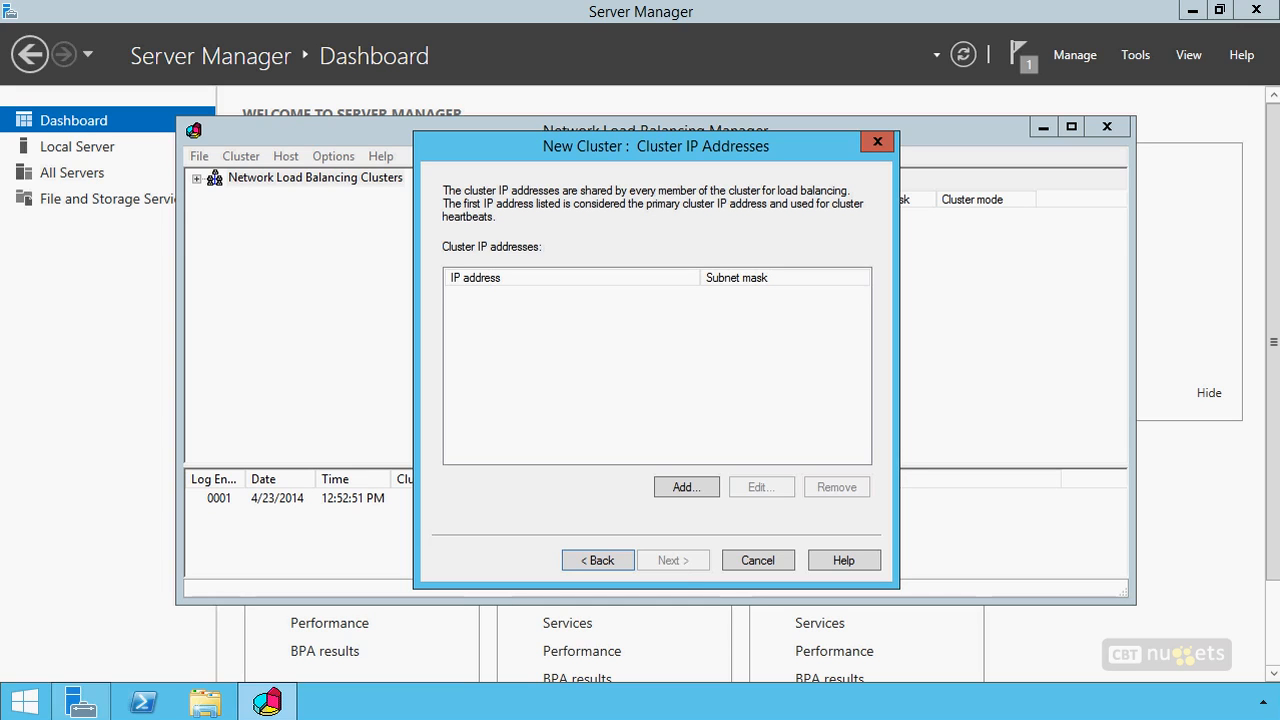
mouse_move(124, 358)
mouse_down()
mouse_move(96, 360)
mouse_move(138, 354)
mouse_move(90, 361)
mouse_up()
mouse_move(183, 368)
mouse_down()
mouse_move(183, 417)
mouse_move(184, 350)
mouse_up()
mouse_move(80, 410)
mouse_down()
mouse_move(108, 385)
mouse_move(123, 385)
mouse_move(117, 396)
mouse_up()
drag(131, 381, 132, 396)
drag(209, 380, 225, 393)
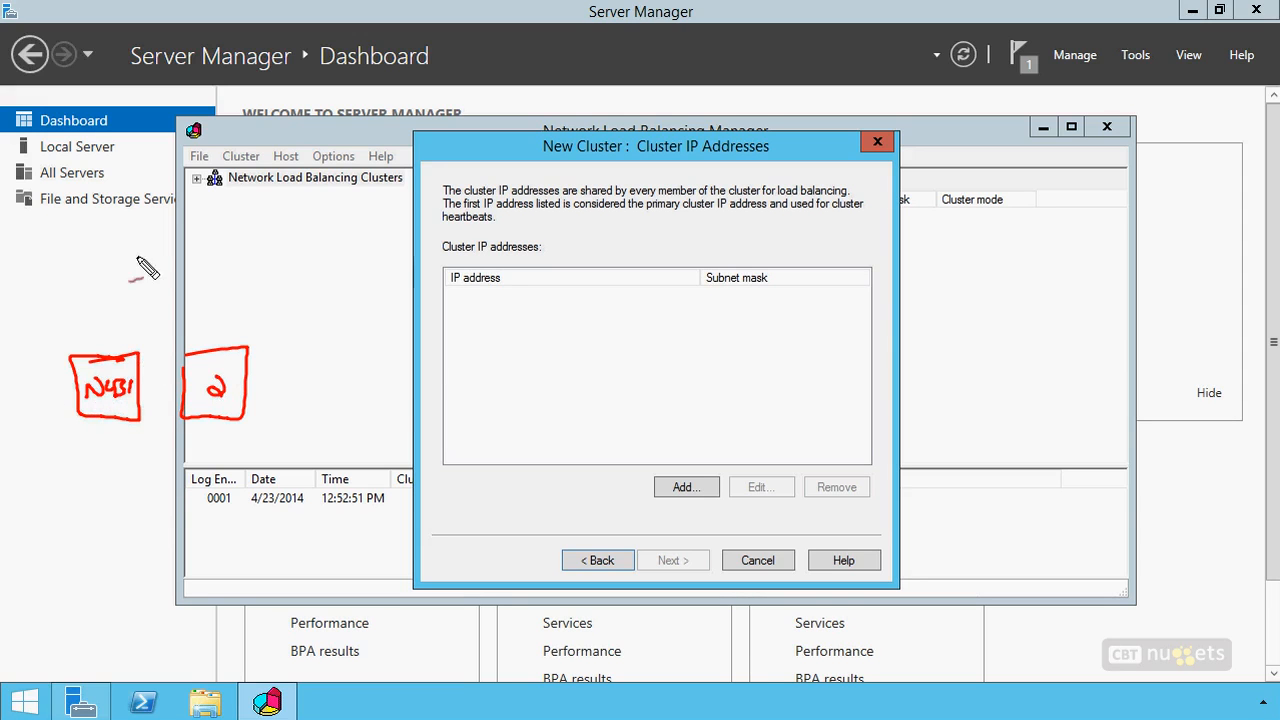
mouse_move(158, 305)
mouse_down()
mouse_move(125, 307)
mouse_move(112, 281)
mouse_move(211, 291)
mouse_move(150, 305)
mouse_up()
drag(73, 246, 100, 272)
mouse_move(153, 310)
mouse_down()
mouse_move(197, 345)
mouse_move(113, 352)
mouse_up()
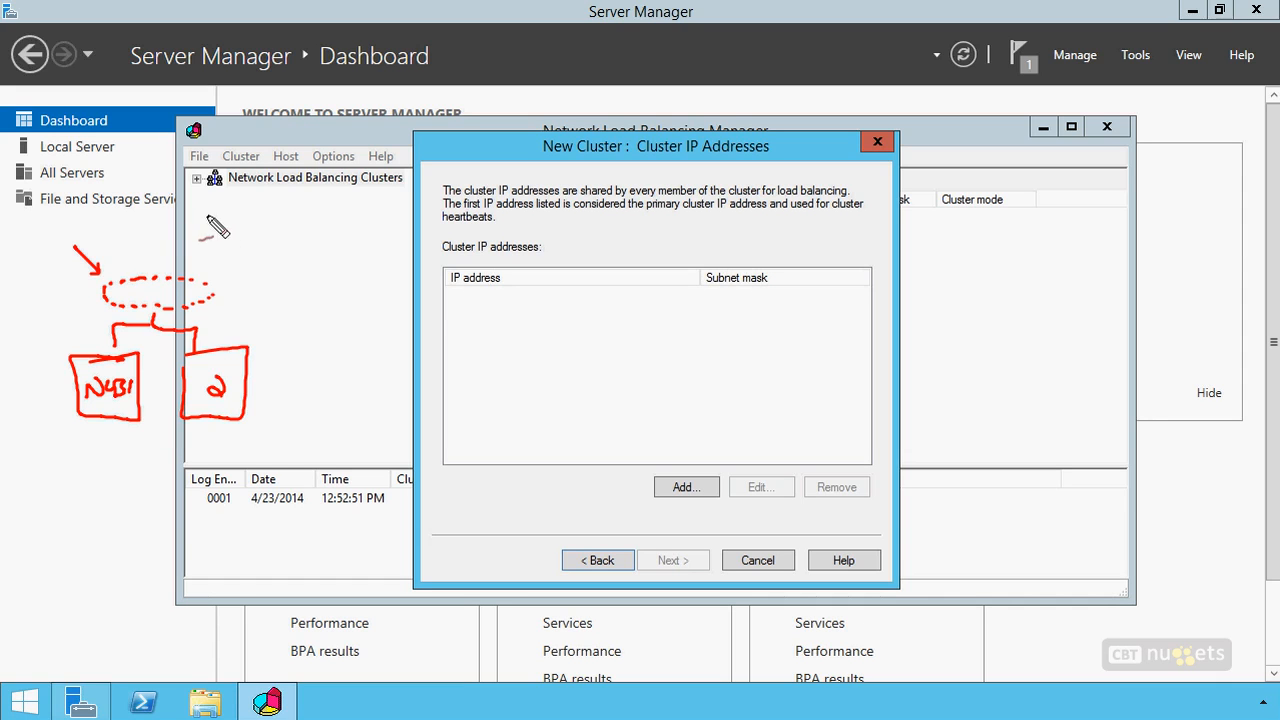
drag(212, 220, 374, 230)
mouse_move(227, 240)
mouse_down()
mouse_move(230, 254)
mouse_move(372, 256)
mouse_up()
drag(374, 244, 396, 254)
mouse_move(206, 212)
mouse_down()
mouse_move(194, 232)
mouse_move(212, 252)
mouse_up()
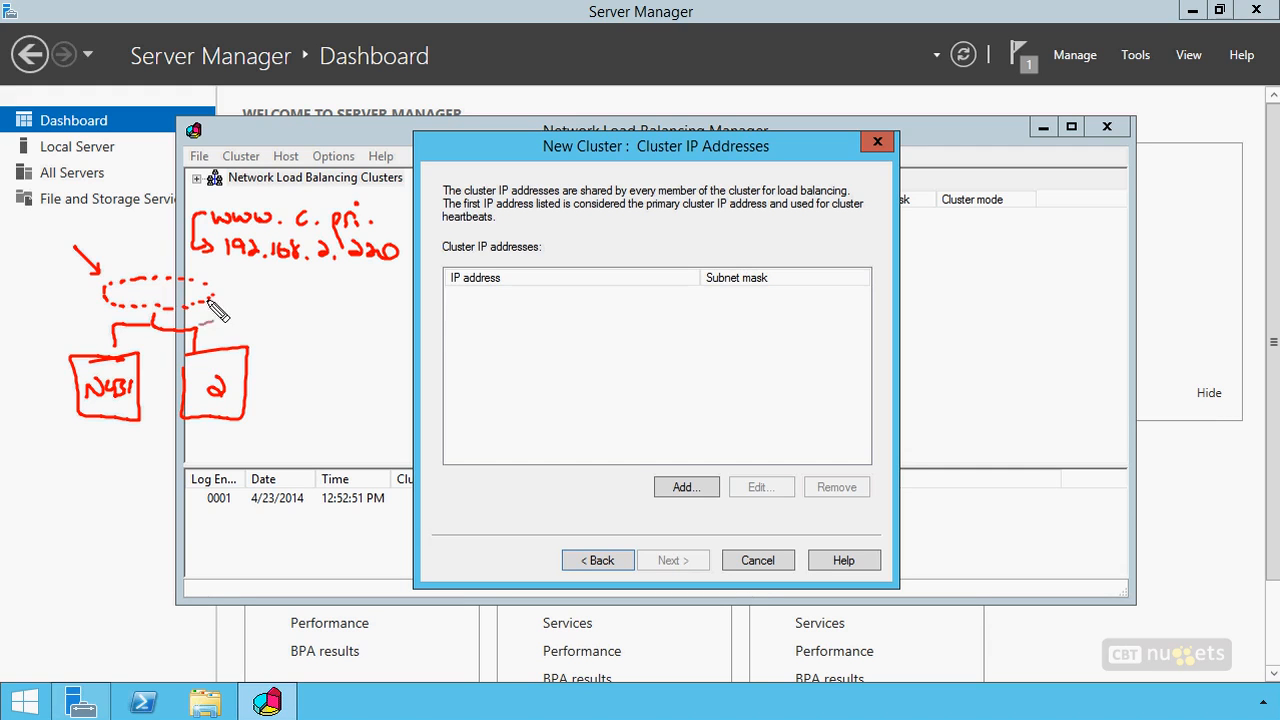
drag(531, 333, 477, 323)
drag(128, 284, 154, 301)
drag(158, 285, 182, 300)
drag(190, 289, 188, 291)
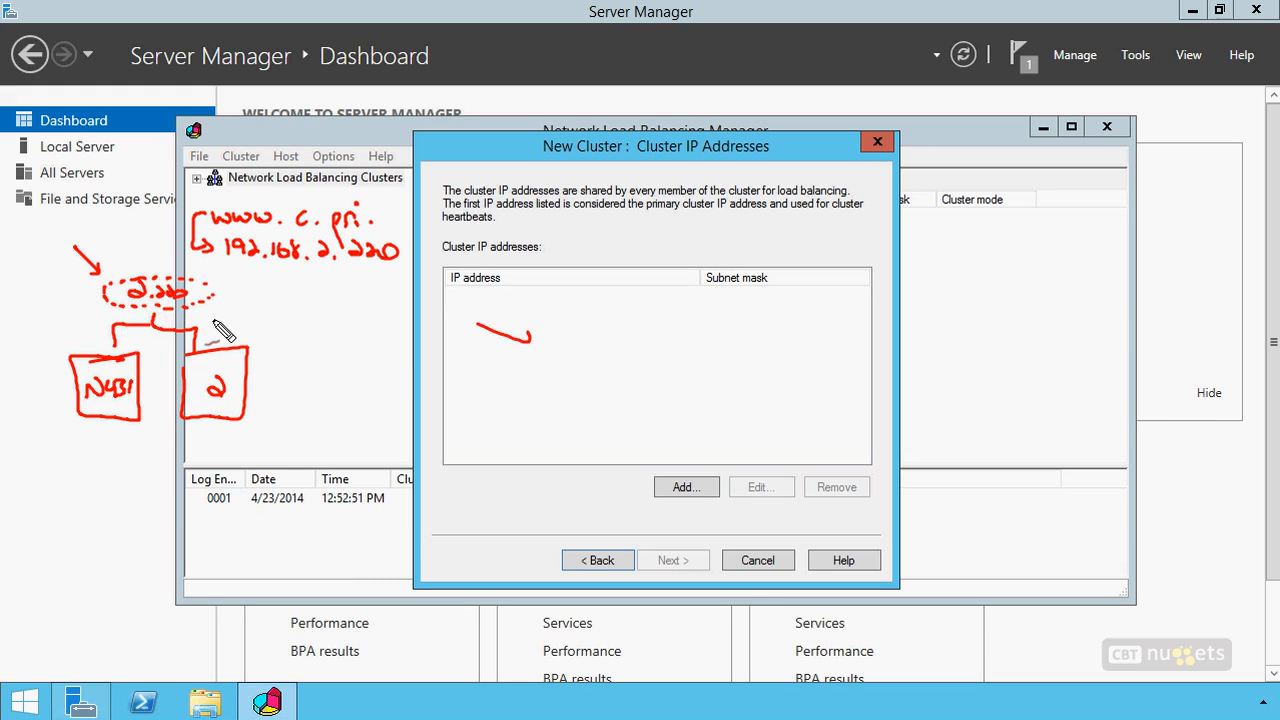
key(Escape)
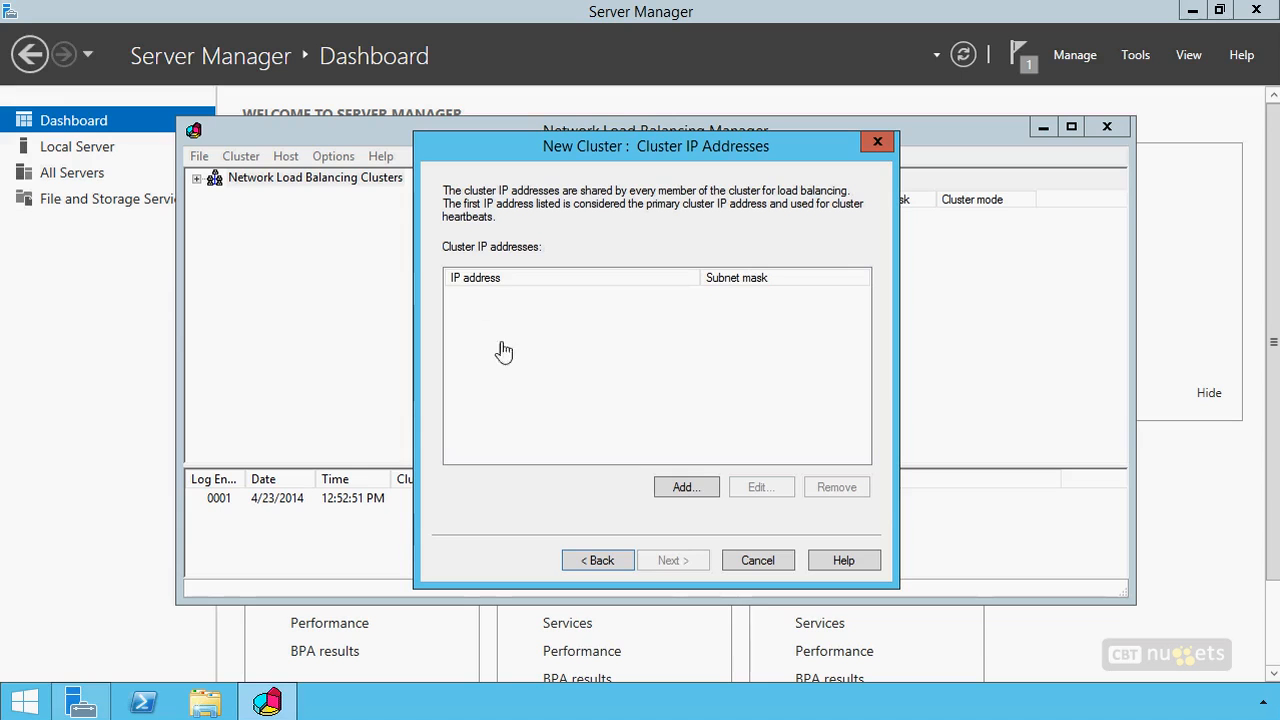
Add the cluster IPv4 address 192.168.2.220 with subnet mask 255.255.255.0 and continue to the cluster parameters
click(689, 486)
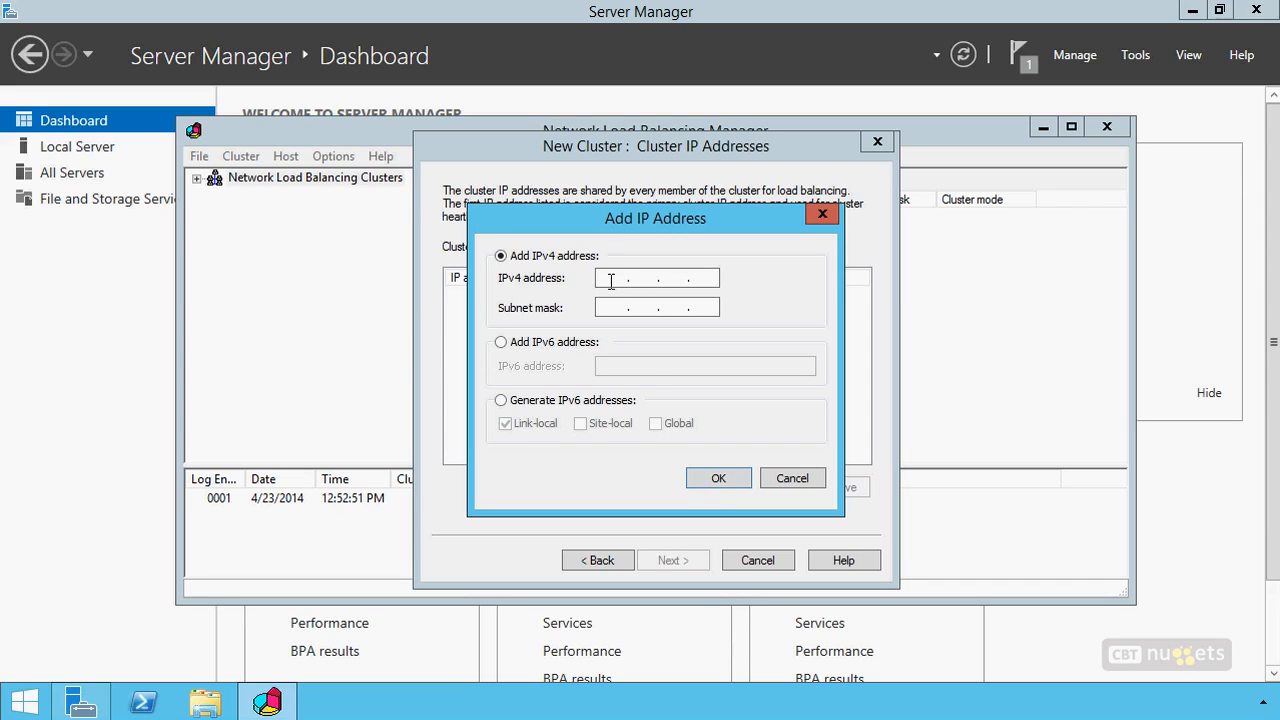
text(192 . 168 . 2 . 220)
key(Tab)
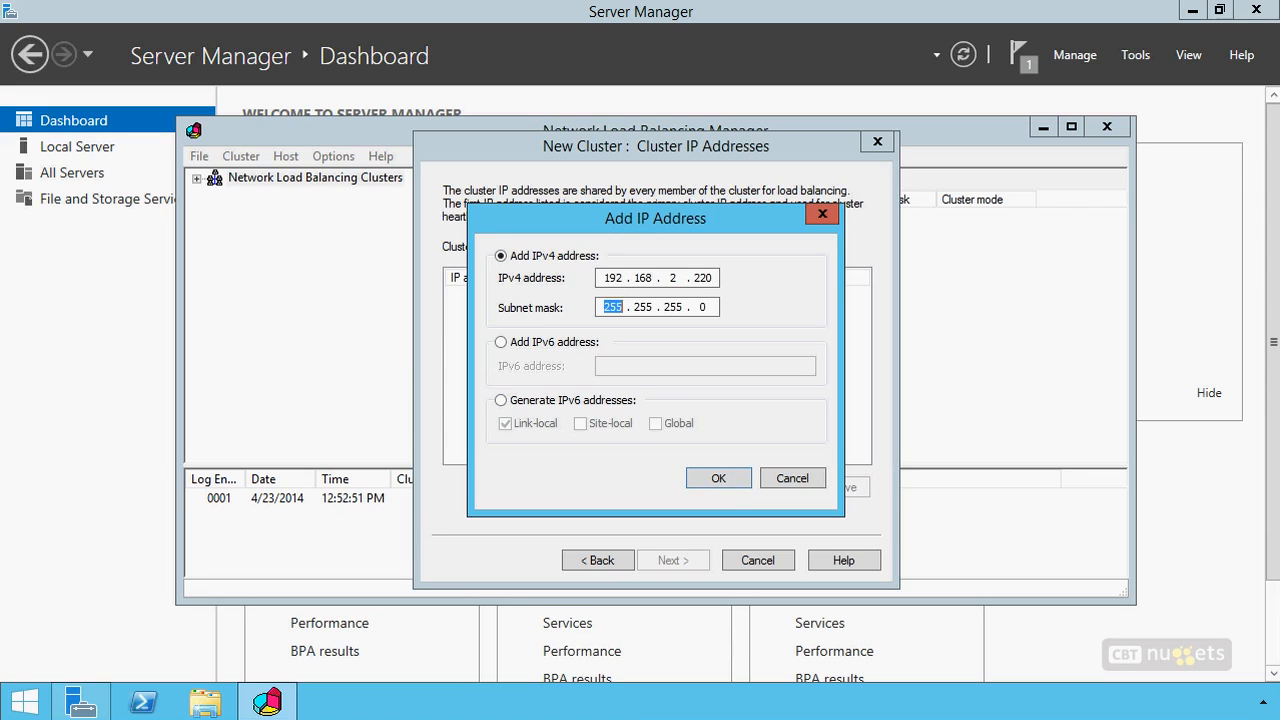
click(718, 478)
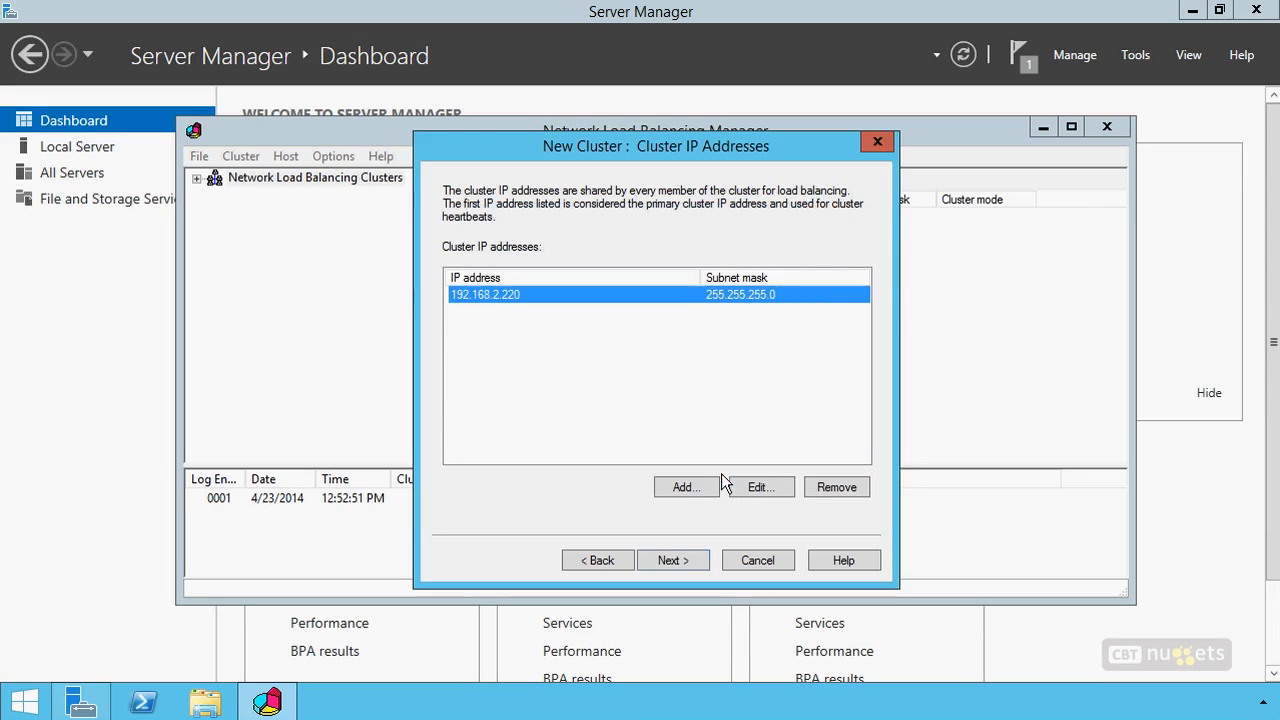
click(676, 560)
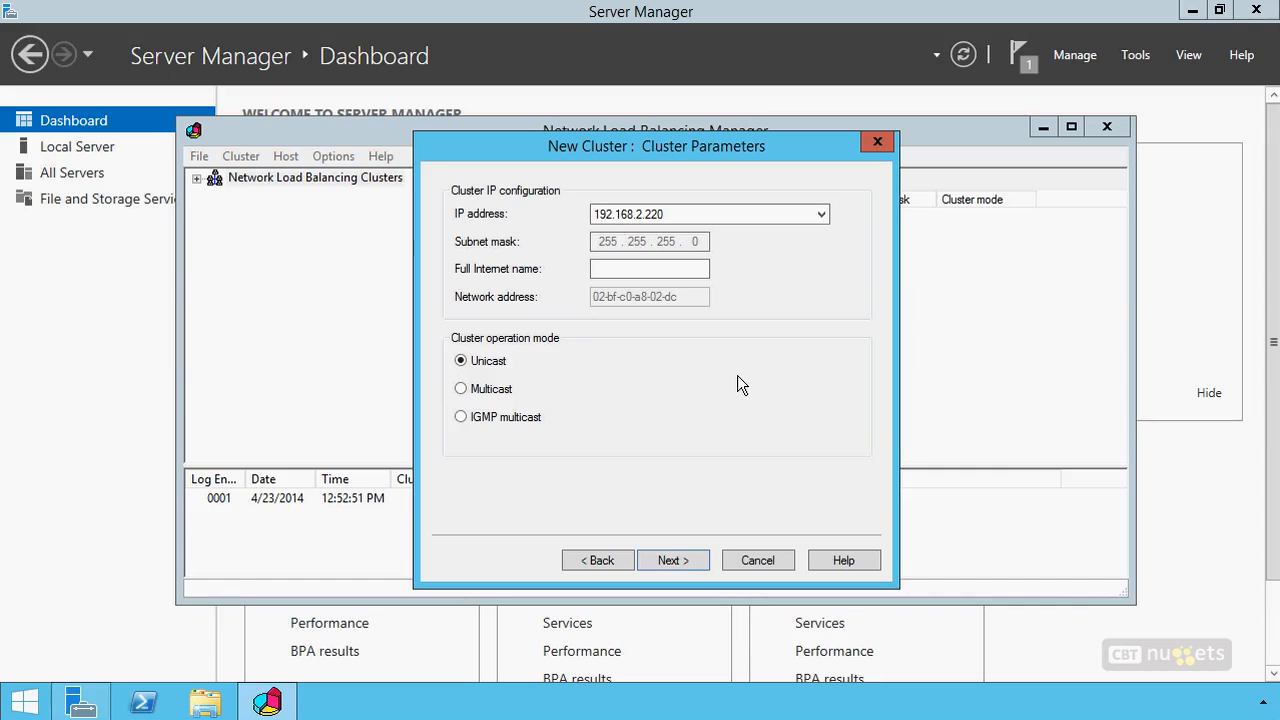
Set the cluster's full Internet name to nlbfarm.company.pri
click(611, 270)
text(nlbfarm.company.pri)
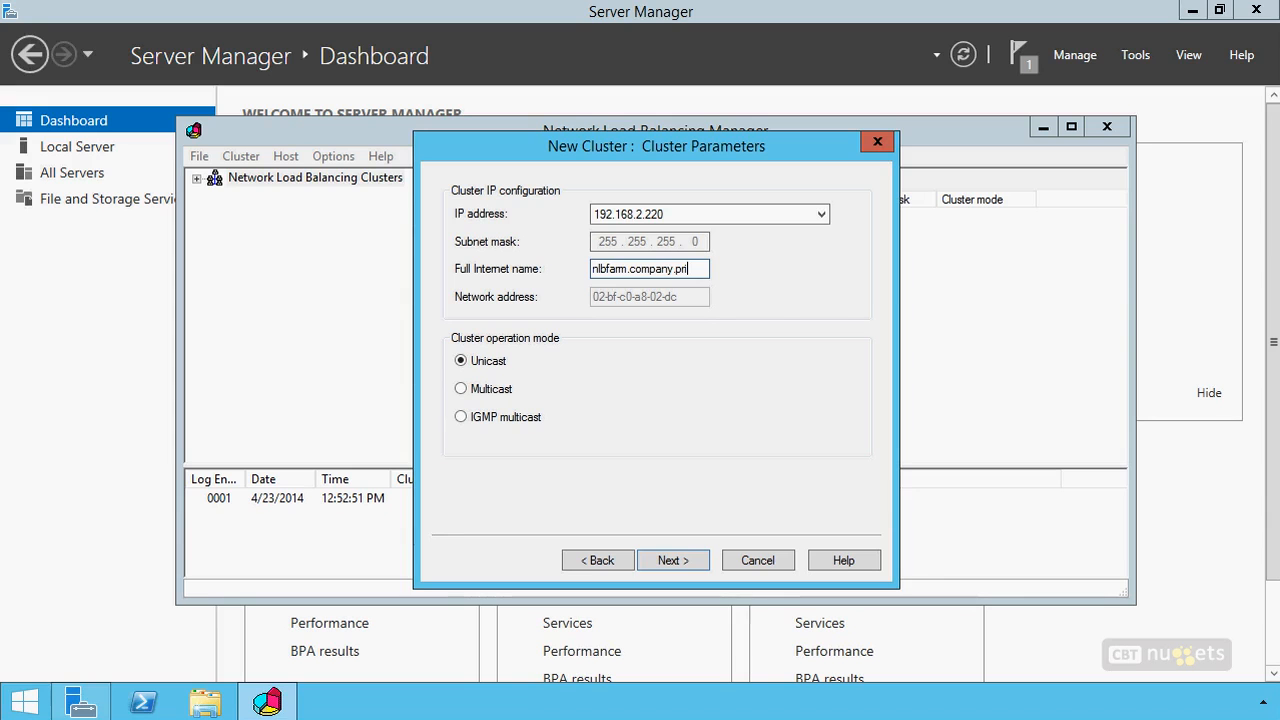
mouse_move(598, 323)
mouse_down()
mouse_move(490, 312)
mouse_move(609, 468)
mouse_move(598, 318)
mouse_up()
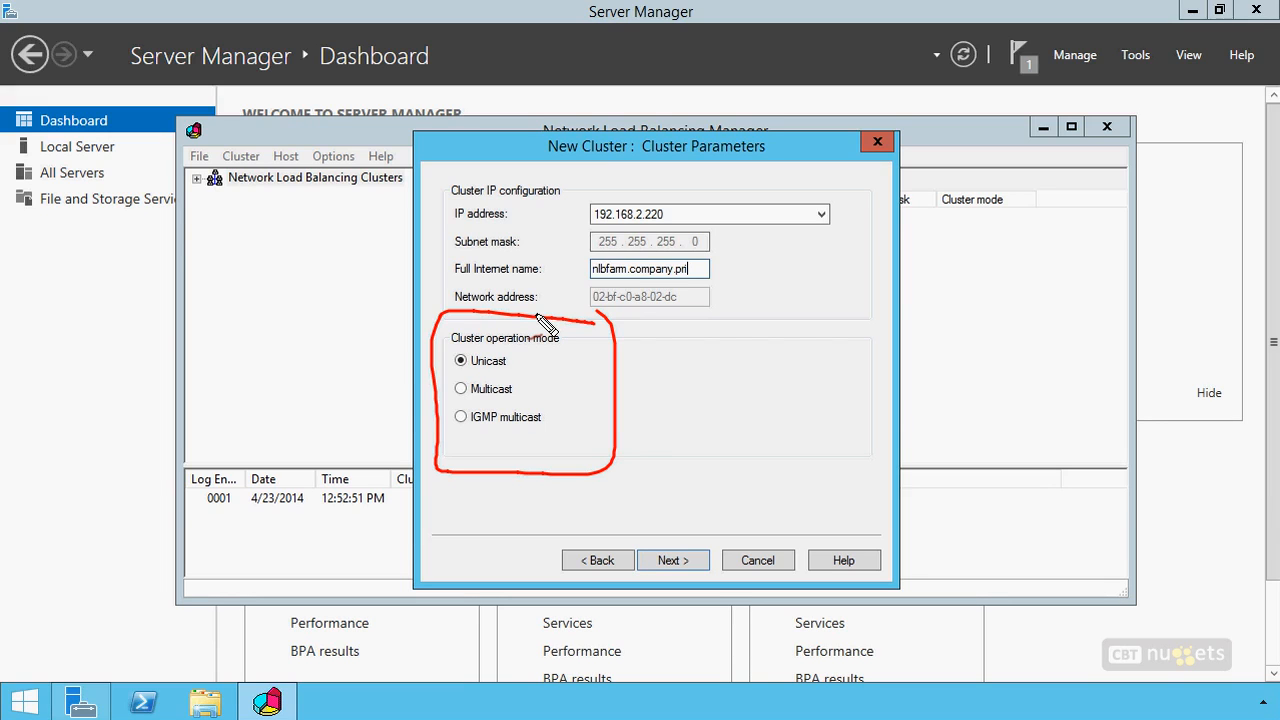
drag(447, 359, 420, 347)
mouse_move(135, 344)
mouse_down()
mouse_move(70, 360)
mouse_move(118, 345)
mouse_up()
mouse_move(255, 350)
mouse_down()
mouse_move(266, 427)
mouse_move(235, 349)
mouse_up()
mouse_move(134, 270)
mouse_down()
mouse_move(214, 283)
mouse_move(234, 254)
mouse_move(128, 266)
mouse_up()
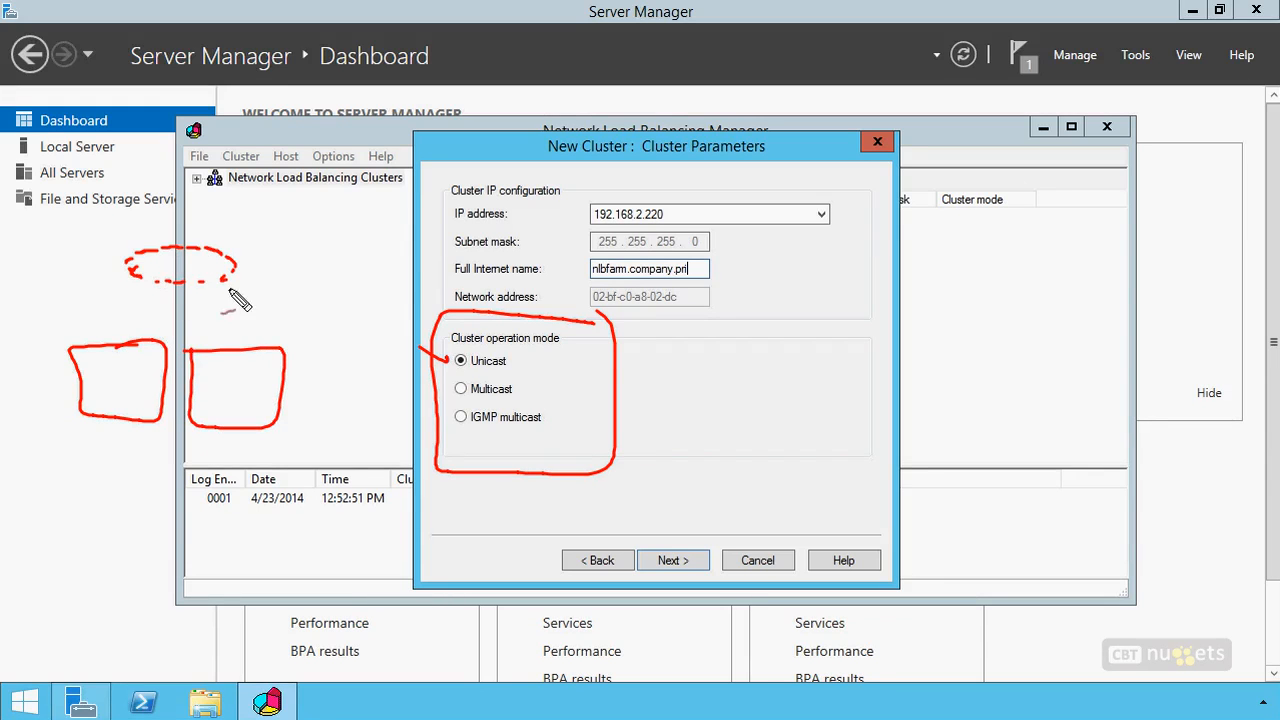
mouse_move(188, 297)
mouse_down()
mouse_move(218, 338)
mouse_move(116, 323)
mouse_up()
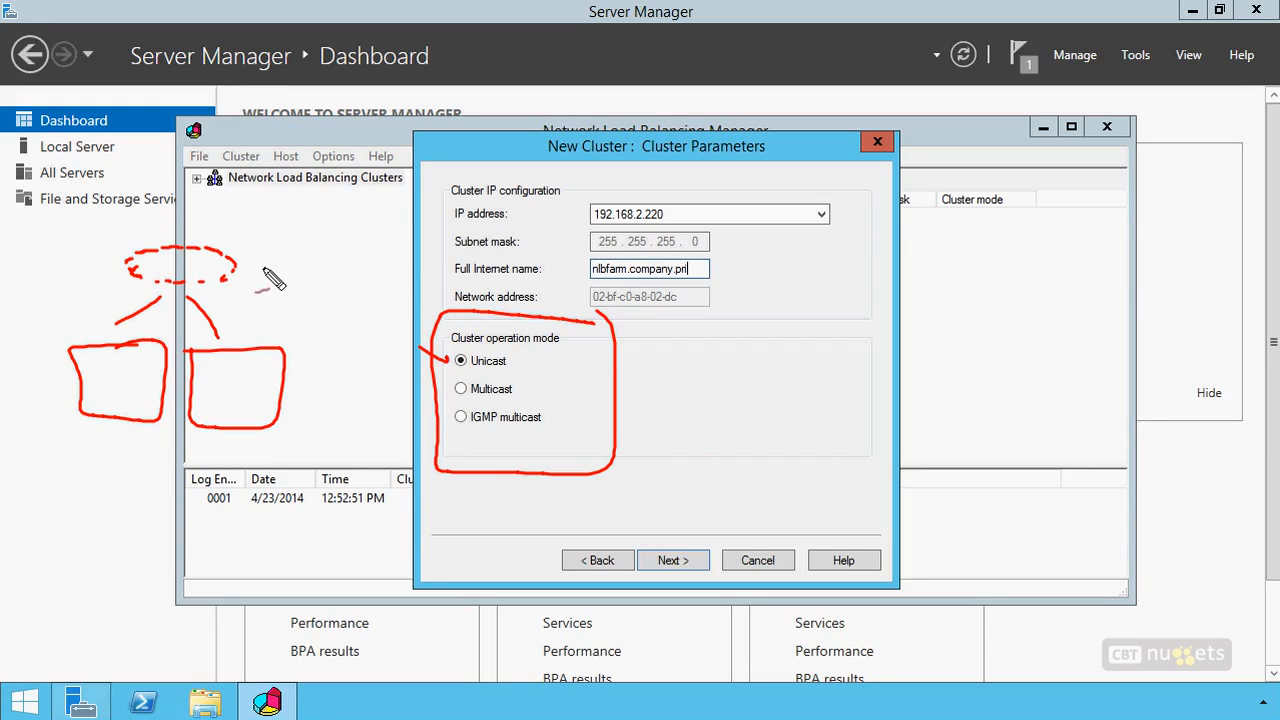
mouse_move(256, 272)
mouse_down()
mouse_move(264, 259)
mouse_move(280, 283)
mouse_move(370, 270)
mouse_up()
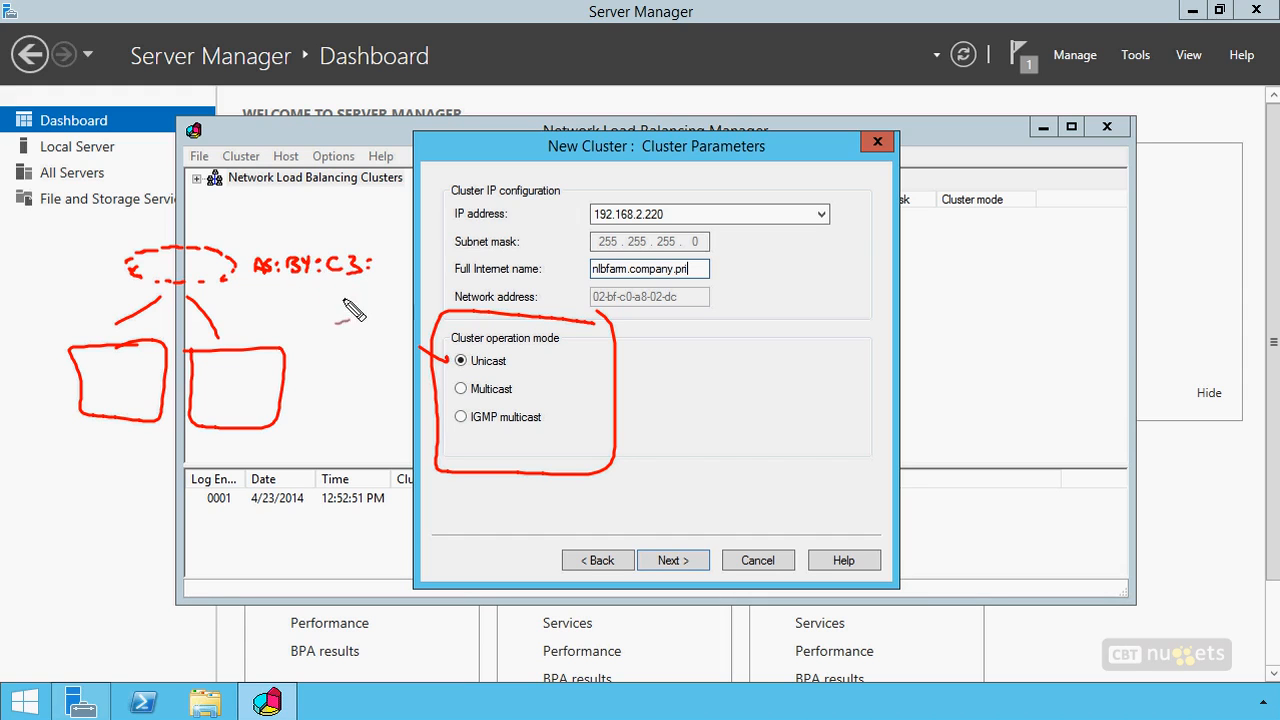
drag(257, 282, 388, 288)
drag(330, 393, 306, 400)
drag(30, 378, 50, 385)
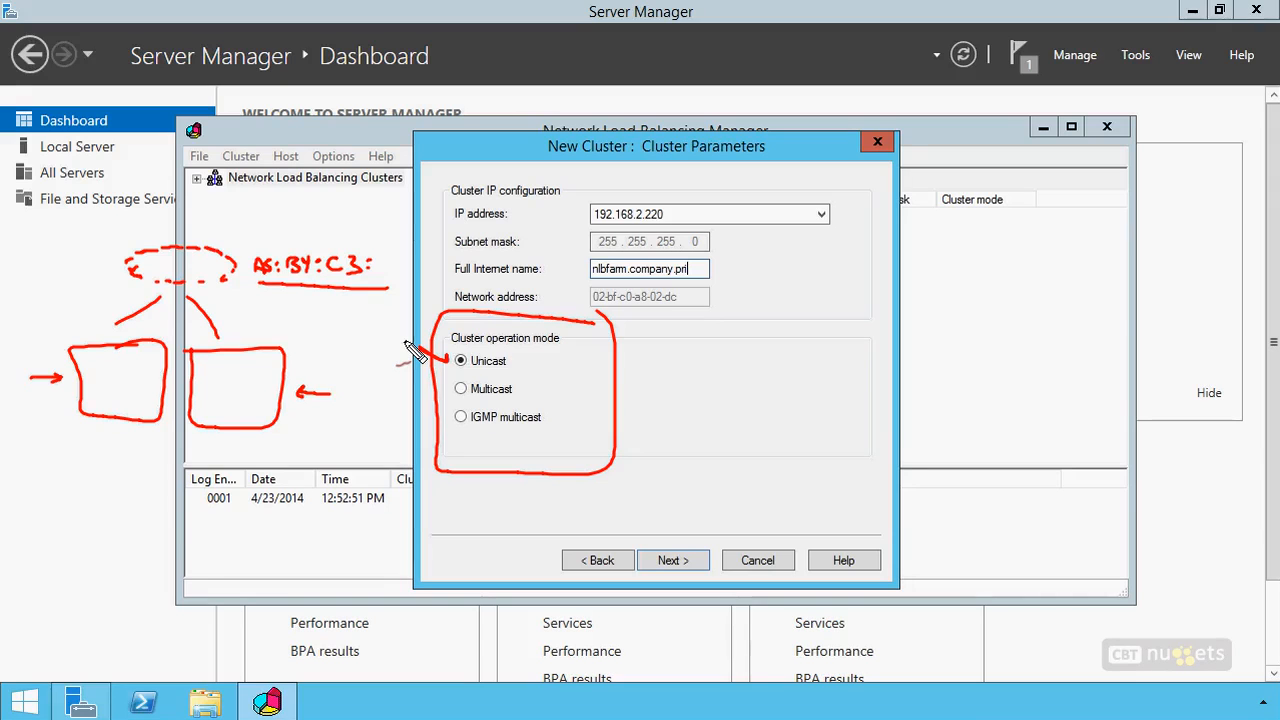
drag(413, 379, 449, 388)
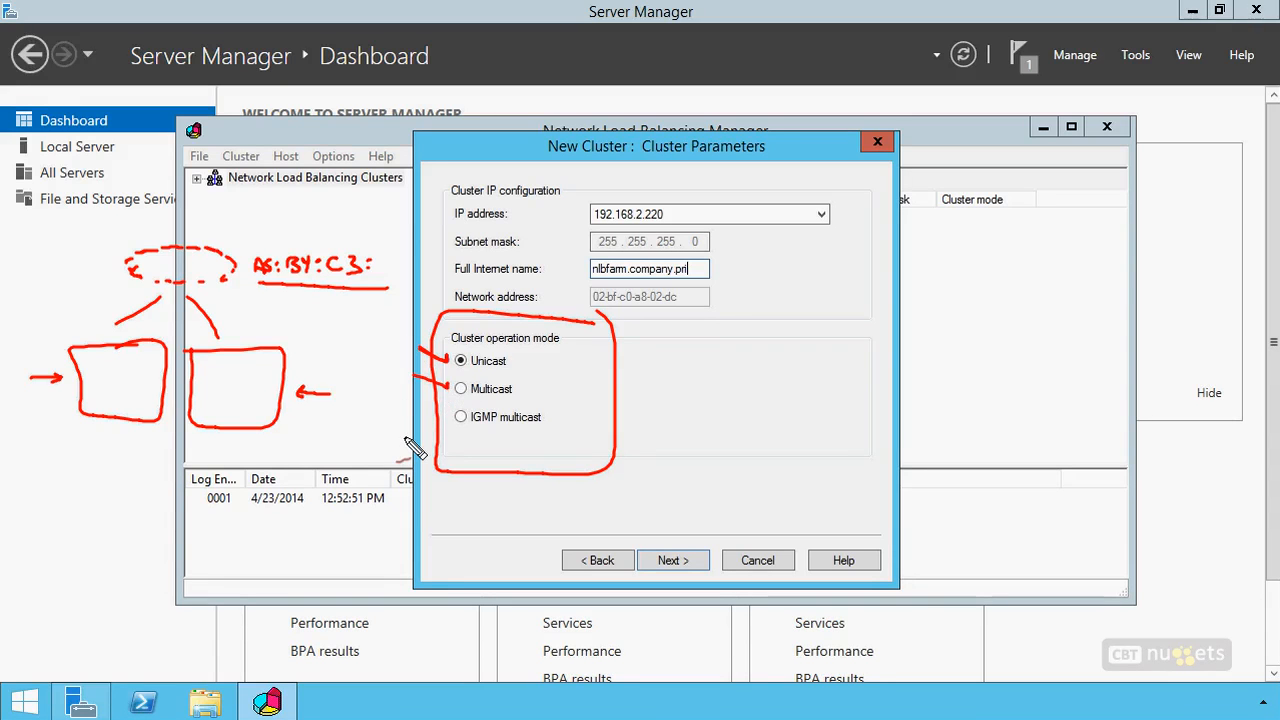
drag(35, 379, 60, 376)
mouse_move(332, 394)
mouse_down()
mouse_move(300, 394)
mouse_move(310, 420)
mouse_move(330, 410)
mouse_up()
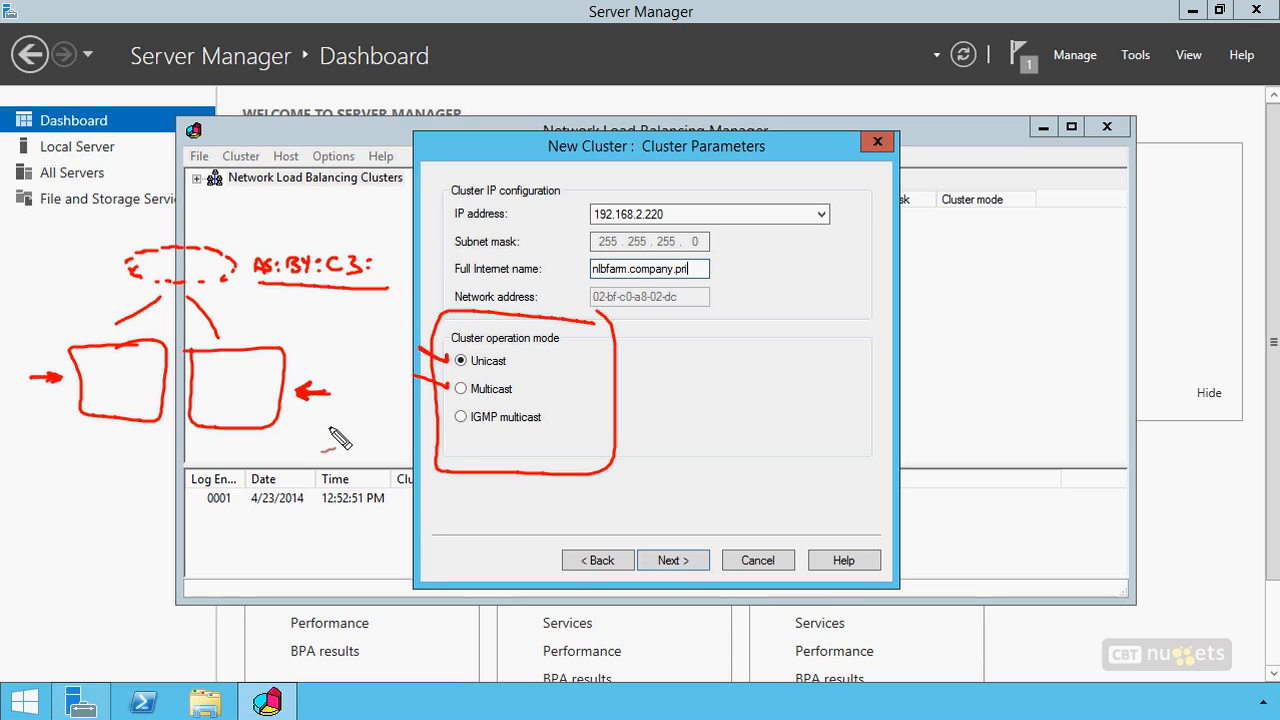
drag(413, 402, 450, 414)
drag(540, 432, 478, 433)
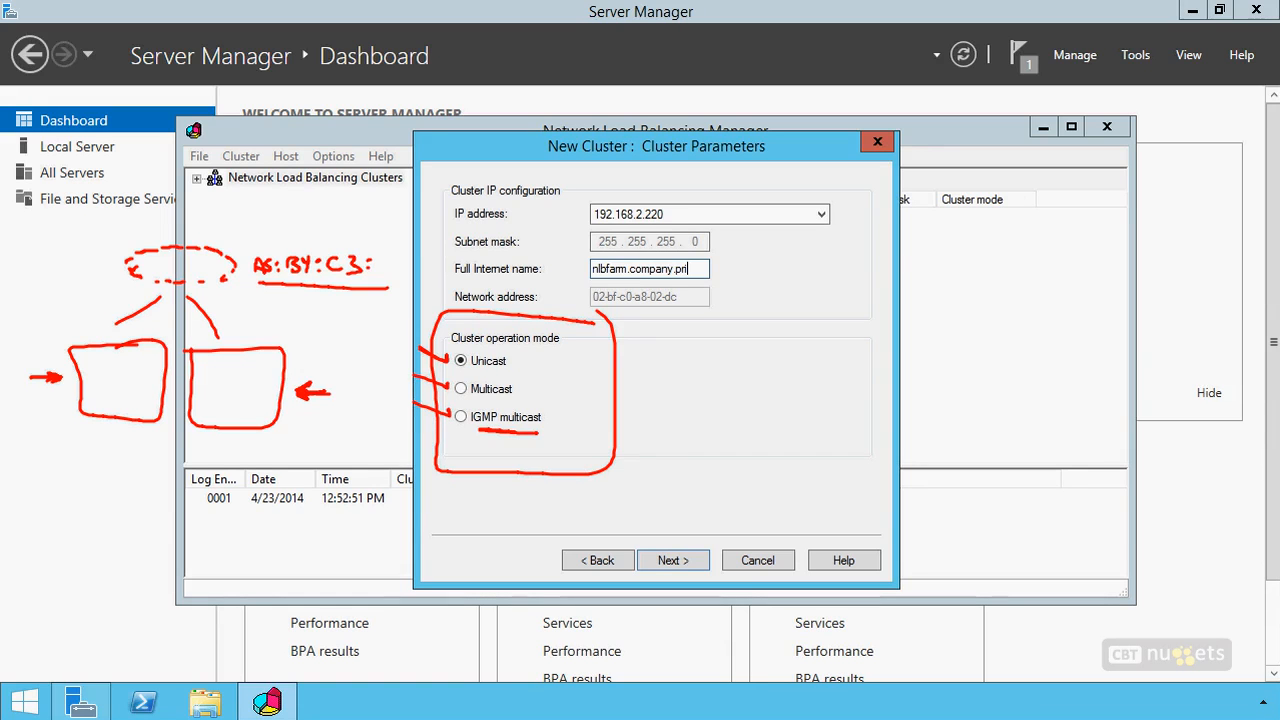
mouse_move(518, 458)
mouse_down()
mouse_move(512, 447)
mouse_move(526, 447)
mouse_up()
mouse_move(480, 371)
mouse_down()
mouse_move(499, 373)
mouse_move(481, 341)
mouse_move(459, 371)
mouse_up()
drag(632, 485, 646, 481)
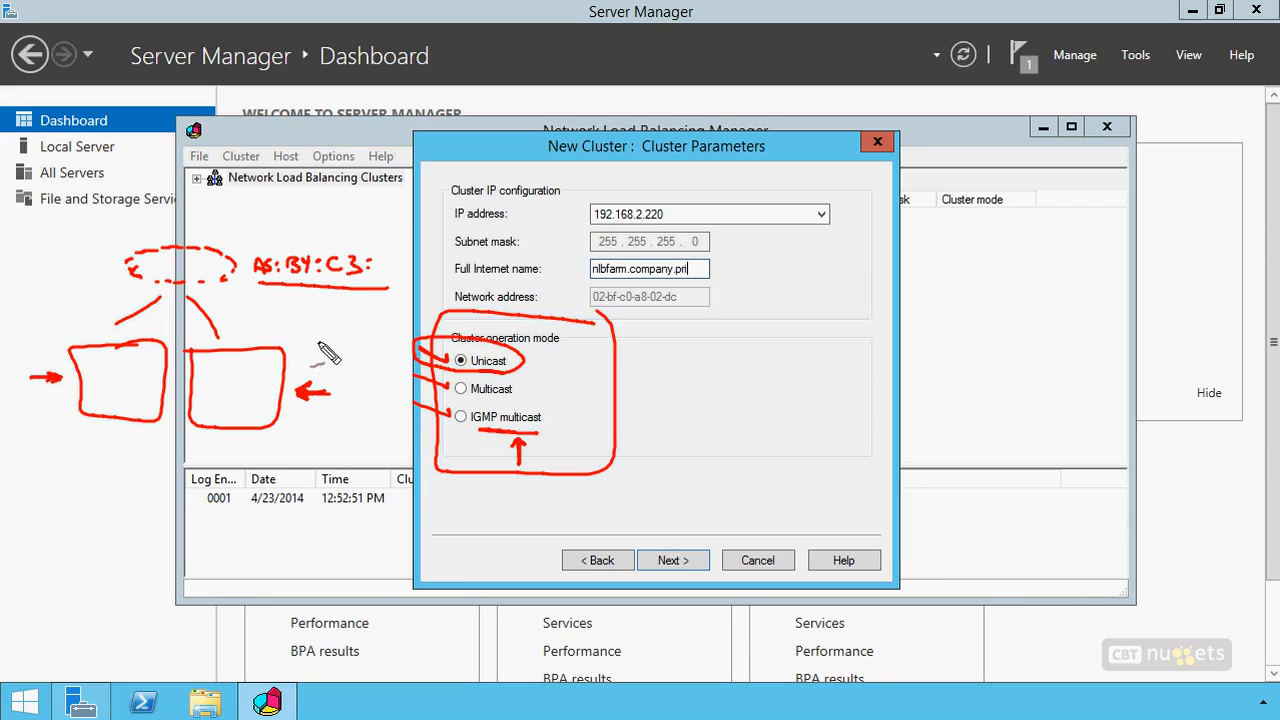
drag(329, 433, 340, 431)
key(Escape)
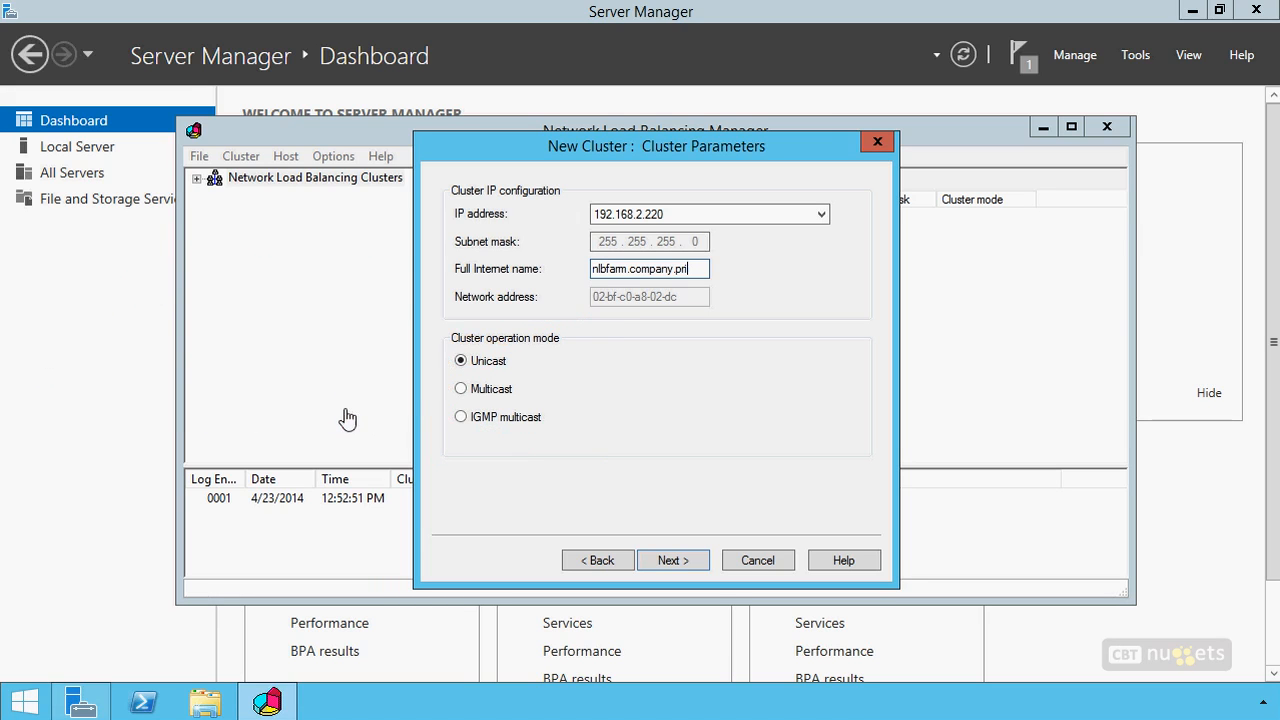
Accept the cluster parameters with unicast mode and set the default port rule's range from 80 to 80
click(674, 560)
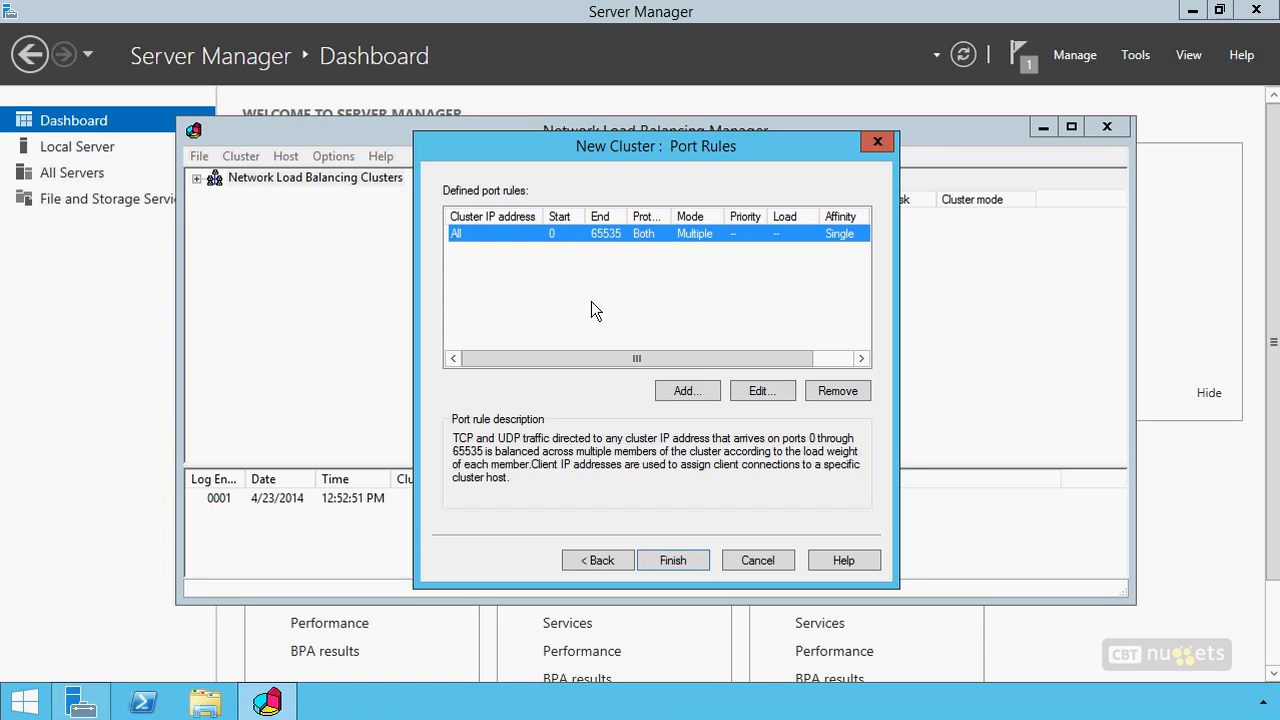
click(760, 391)
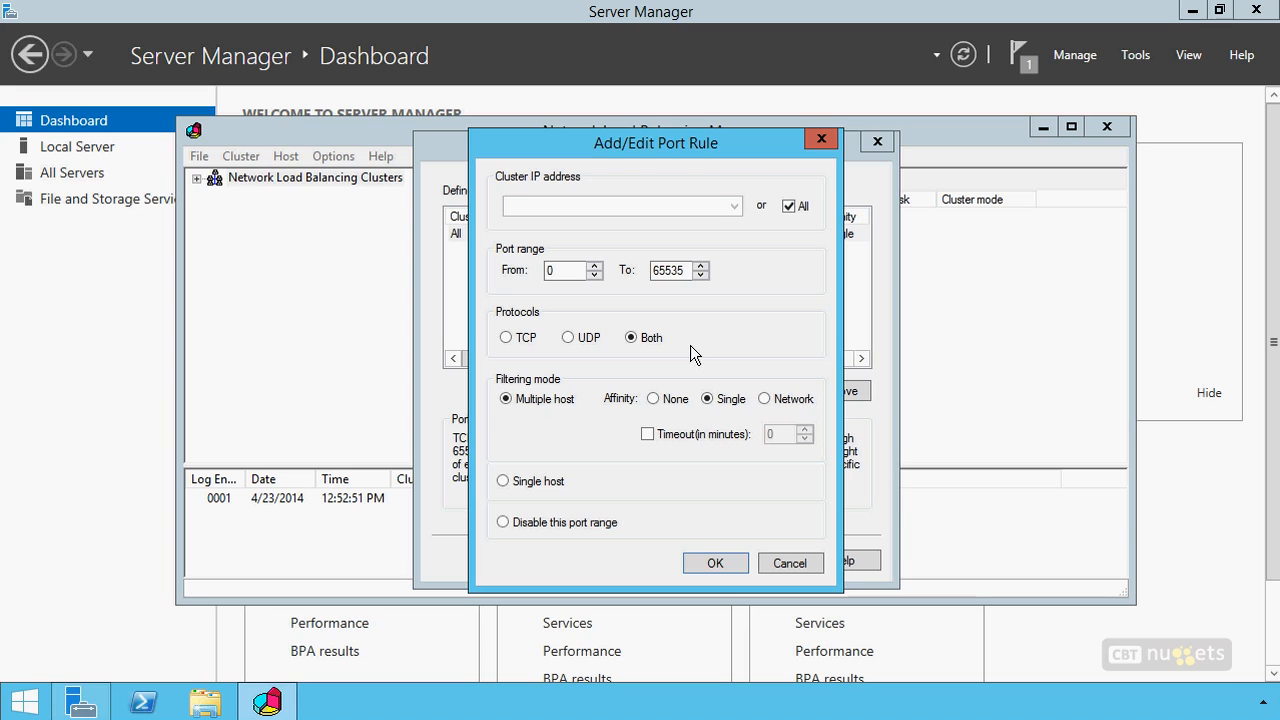
double_click(568, 272)
text(80)
double_click(680, 272)
text(80)
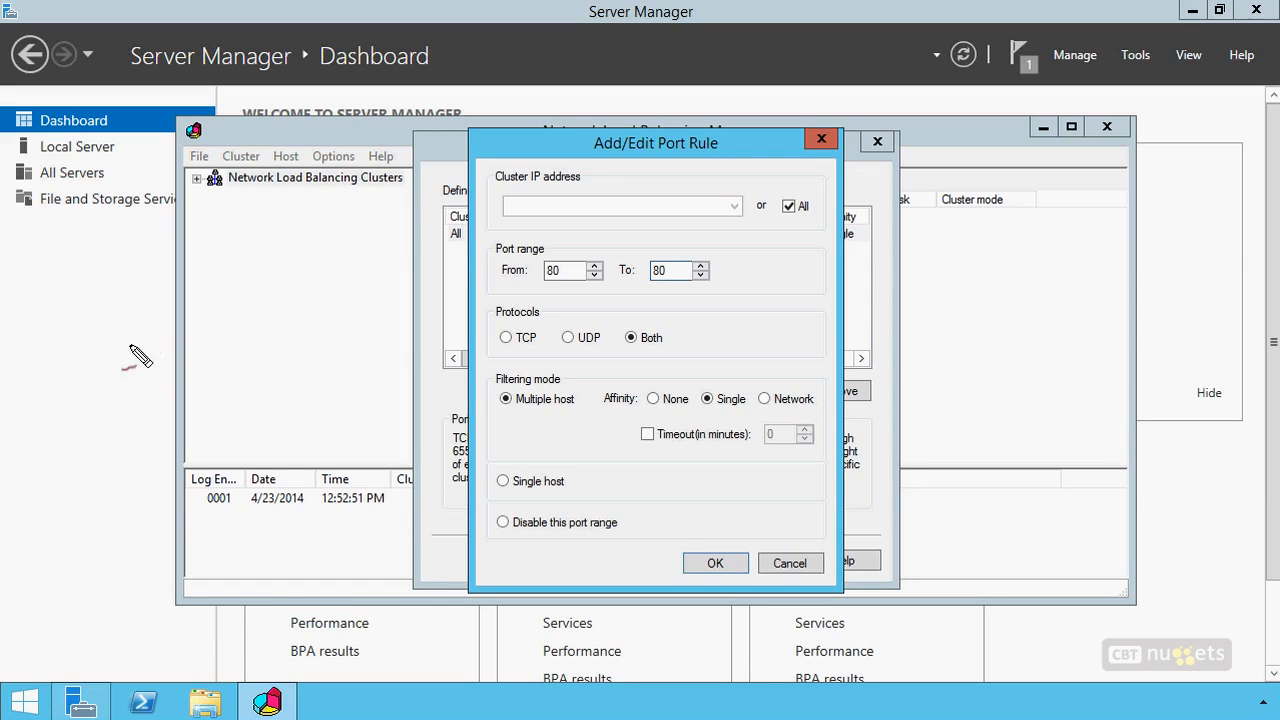
mouse_move(164, 336)
mouse_down()
mouse_move(75, 338)
mouse_move(180, 336)
mouse_move(117, 334)
mouse_up()
mouse_move(220, 336)
mouse_down()
mouse_move(342, 340)
mouse_move(200, 337)
mouse_up()
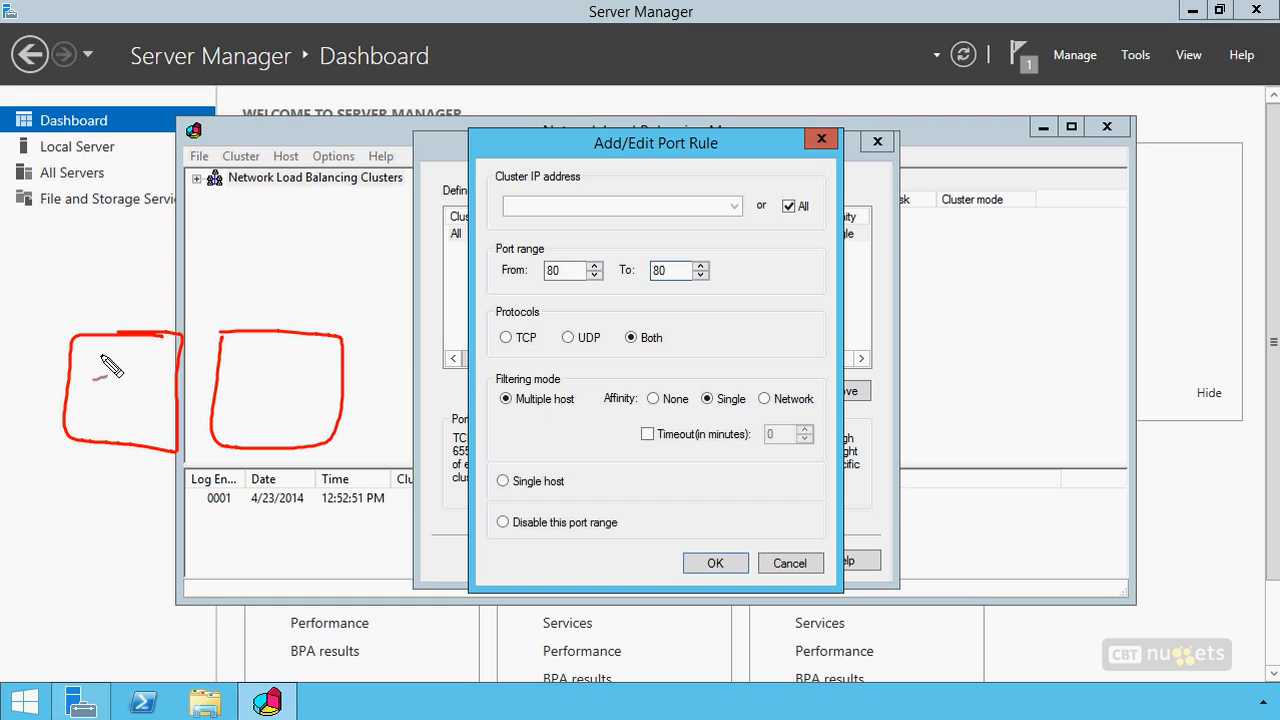
drag(118, 353, 124, 350)
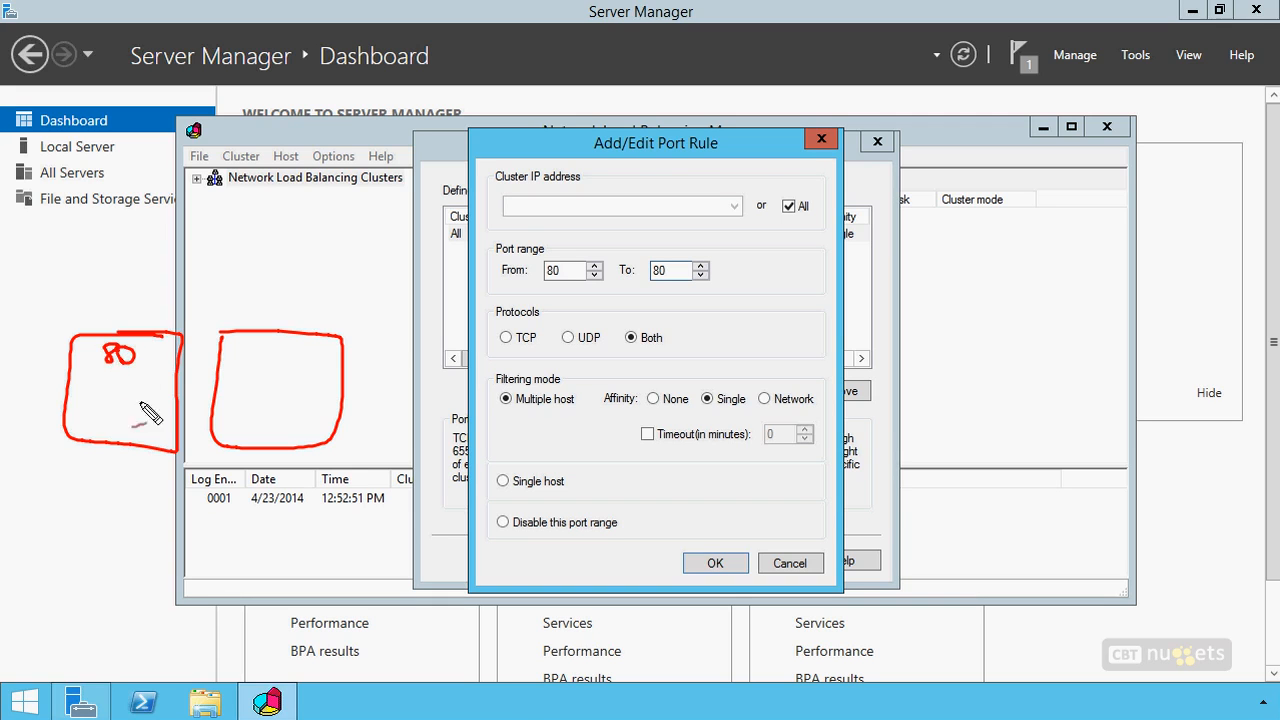
drag(272, 345, 288, 348)
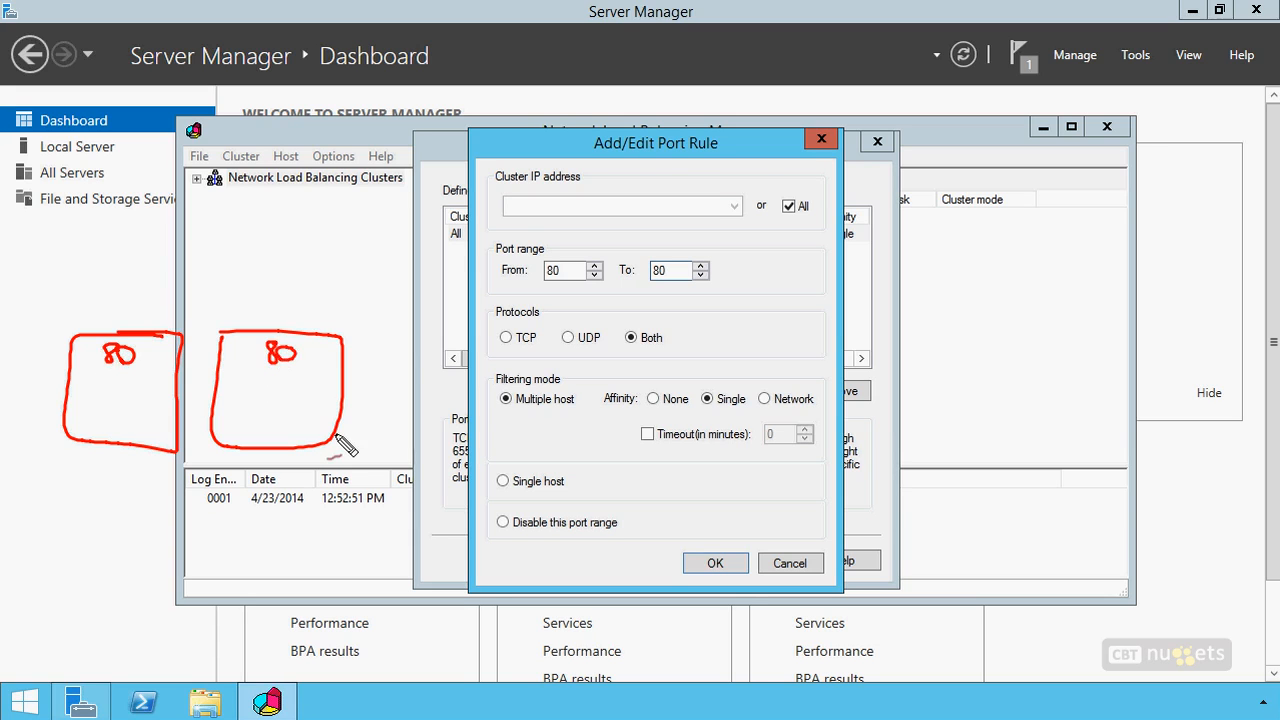
drag(100, 380, 160, 392)
mouse_move(252, 380)
mouse_down()
mouse_move(256, 396)
mouse_move(290, 398)
mouse_up()
mouse_move(102, 412)
mouse_down()
mouse_move(108, 428)
mouse_move(146, 436)
mouse_up()
drag(263, 408, 270, 413)
drag(285, 408, 295, 425)
drag(142, 363, 163, 374)
drag(306, 360, 312, 372)
drag(316, 362, 332, 376)
drag(324, 533, 334, 531)
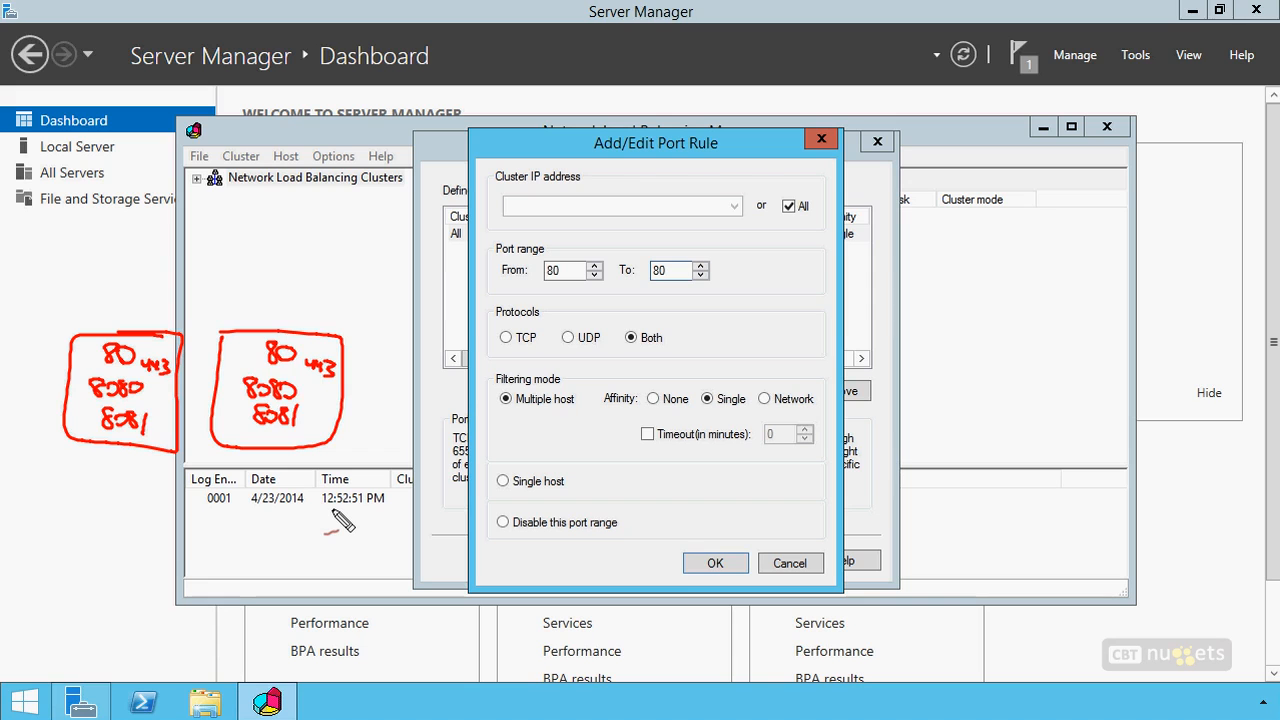
drag(240, 318, 266, 346)
drag(255, 345, 265, 336)
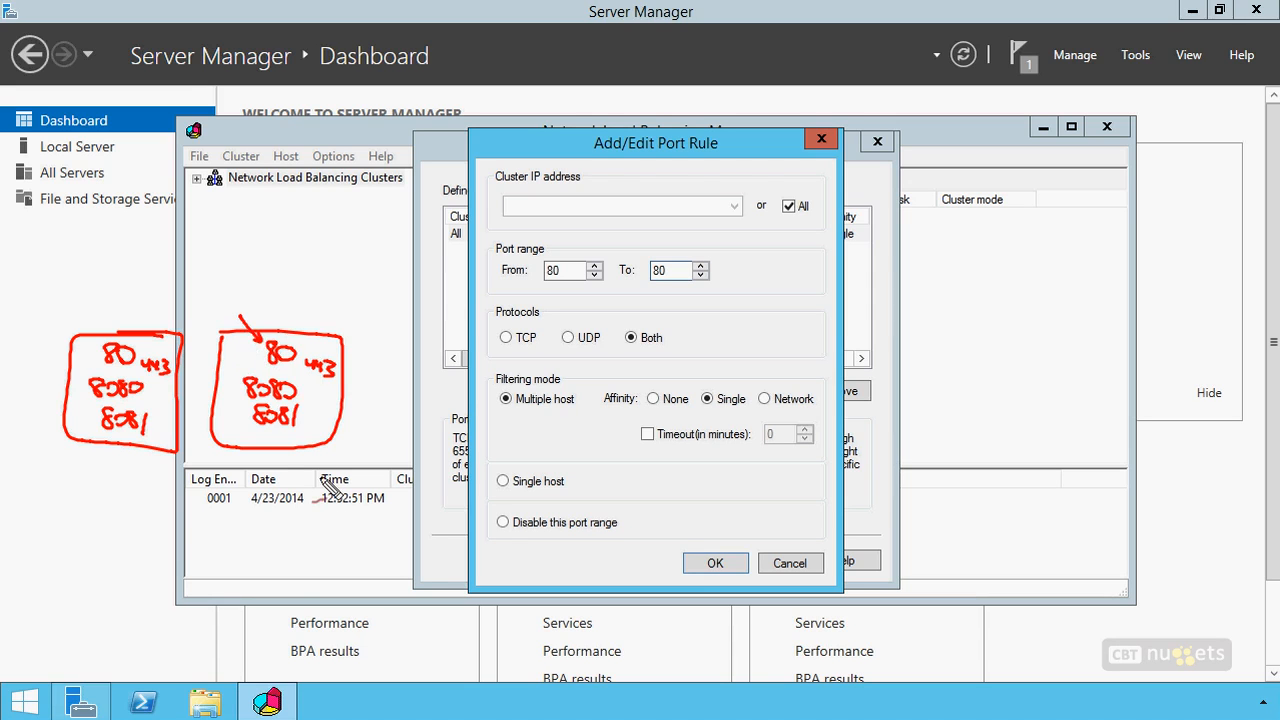
drag(206, 366, 237, 390)
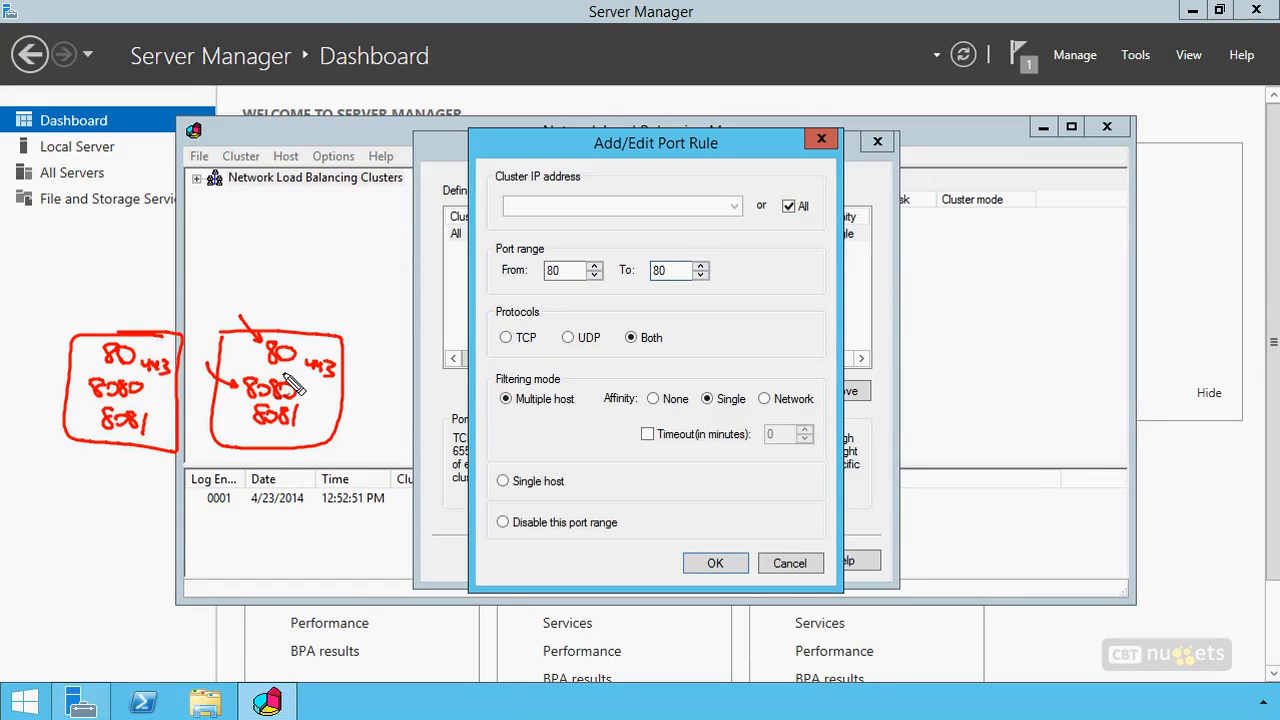
key(Escape)
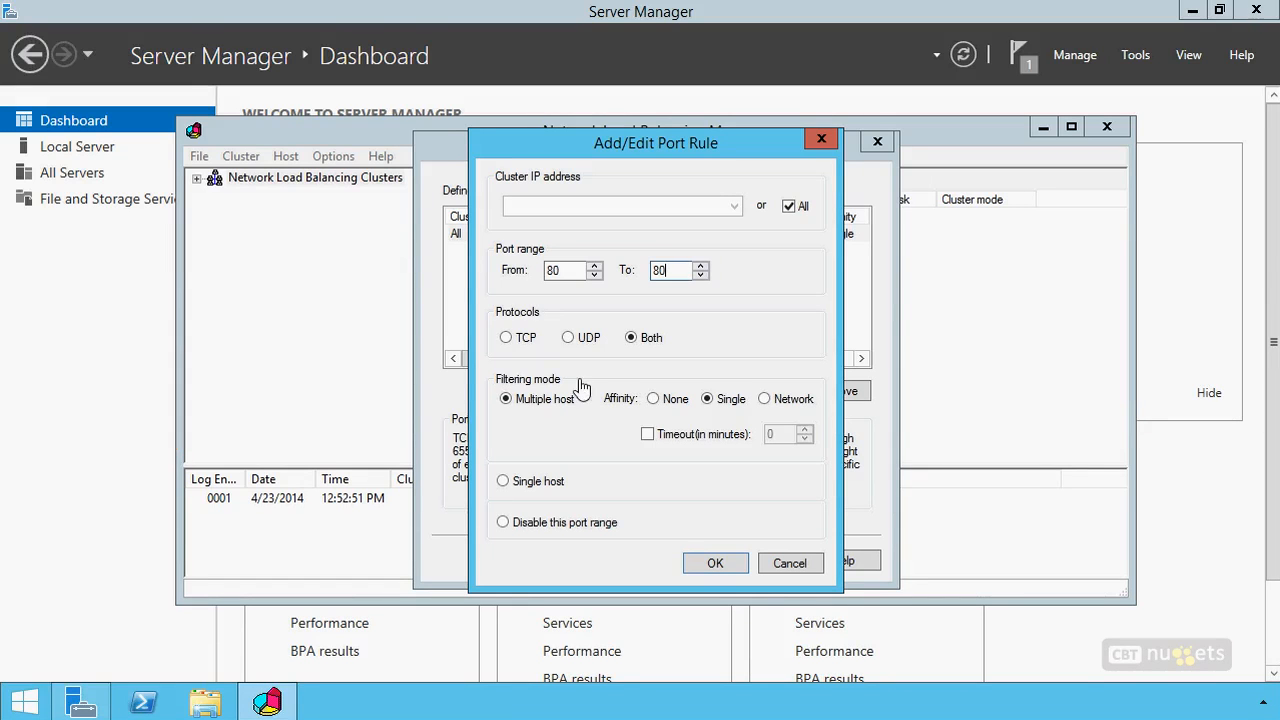
Restrict the port rule to the cluster IP address 192.168.2.220 and the TCP protocol only
click(789, 206)
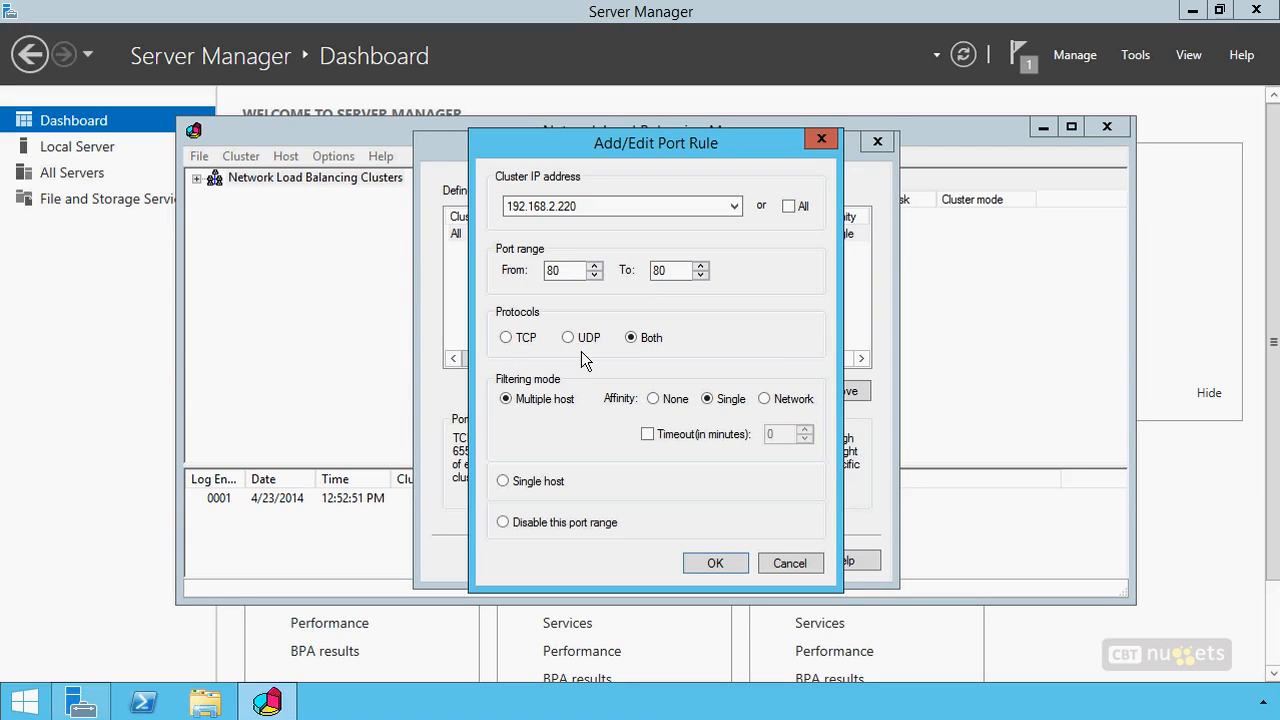
click(506, 338)
mouse_move(518, 364)
mouse_down()
mouse_move(486, 382)
mouse_move(486, 548)
mouse_move(521, 558)
mouse_up()
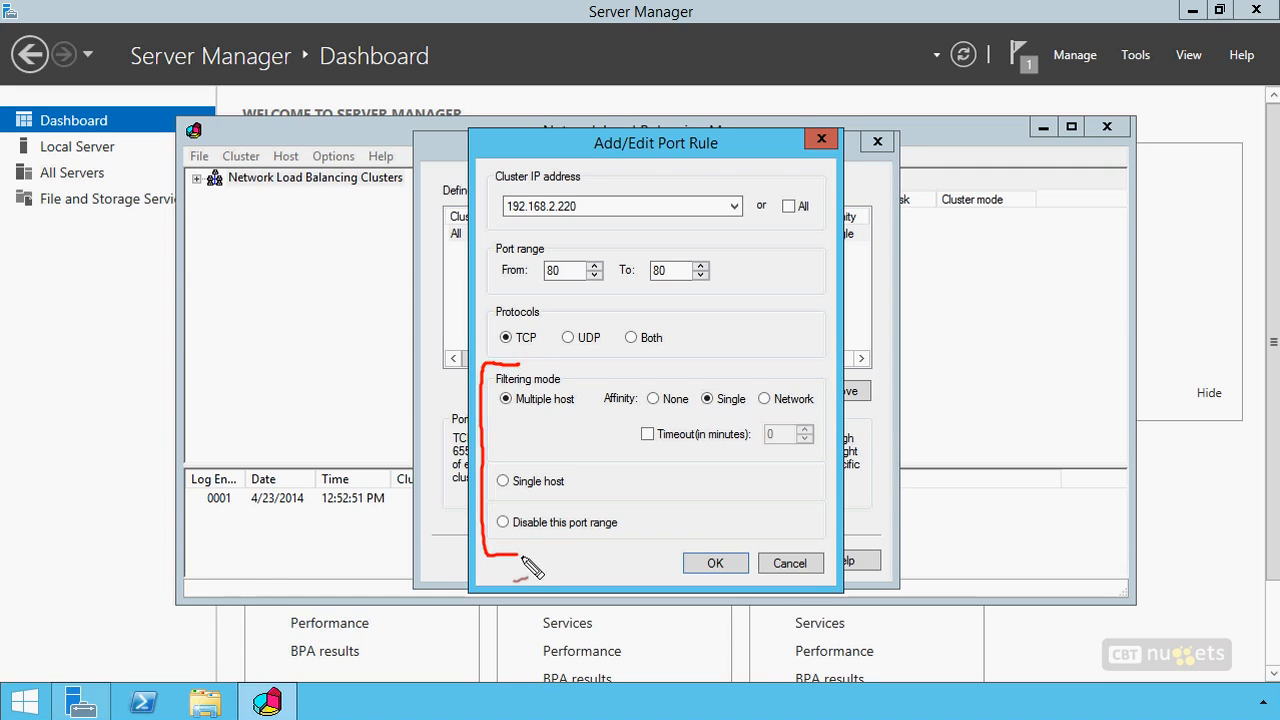
mouse_move(517, 362)
mouse_down()
mouse_move(492, 376)
mouse_move(489, 452)
mouse_move(525, 466)
mouse_up()
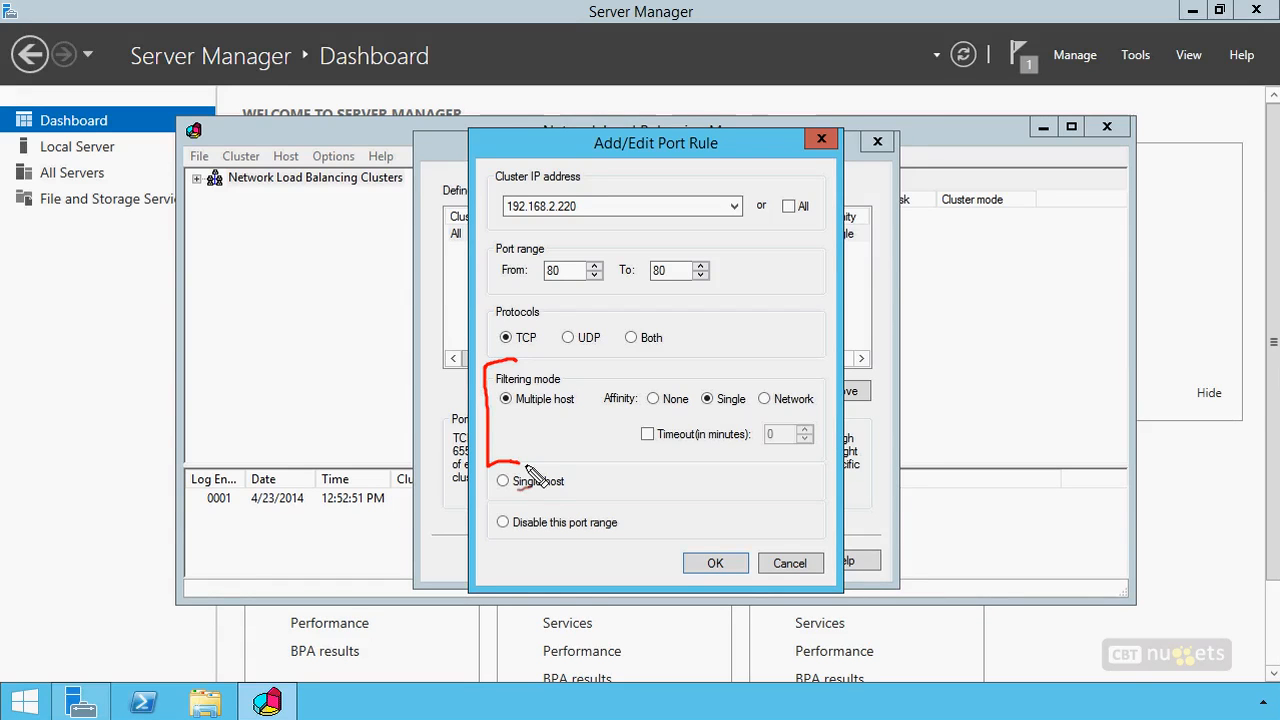
mouse_move(98, 374)
mouse_down()
mouse_move(77, 447)
mouse_move(168, 378)
mouse_move(268, 450)
mouse_move(285, 392)
mouse_move(400, 428)
mouse_move(301, 376)
mouse_up()
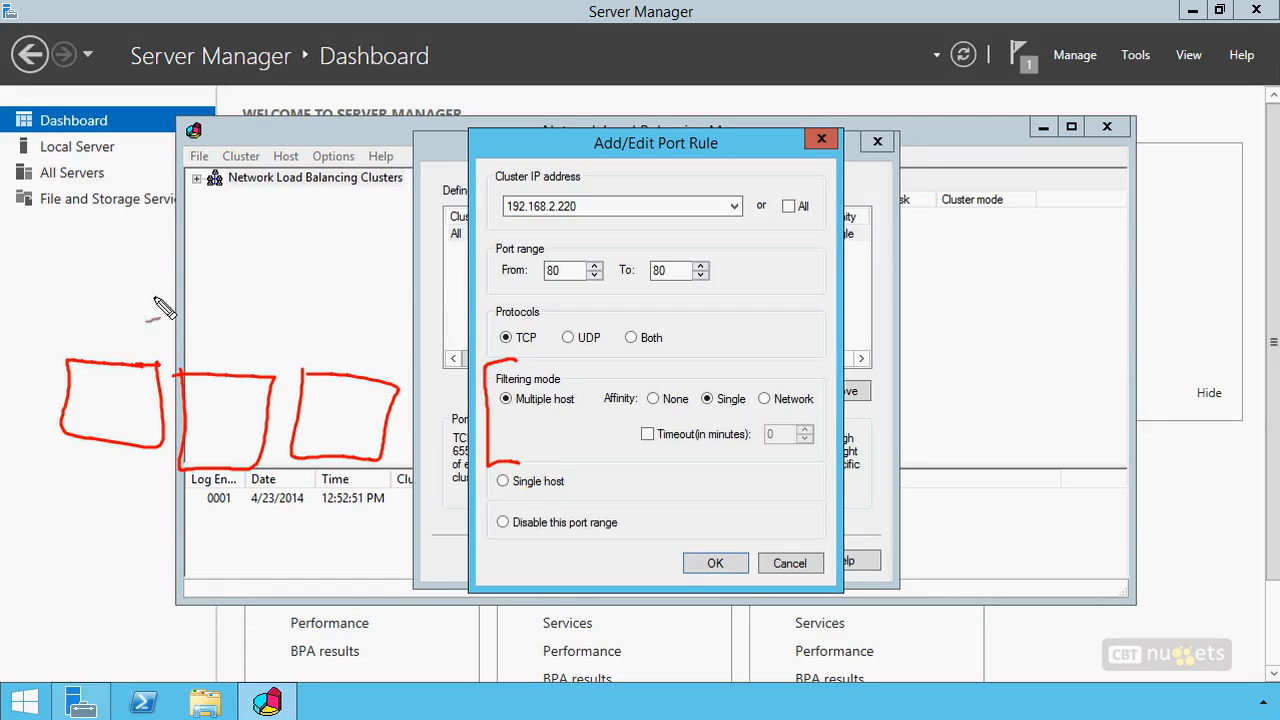
click(200, 307)
click(212, 310)
click(222, 310)
click(236, 312)
click(257, 312)
click(268, 306)
mouse_move(270, 306)
mouse_down()
mouse_move(228, 290)
mouse_move(168, 300)
mouse_move(262, 306)
mouse_move(222, 365)
mouse_up()
drag(292, 328, 348, 362)
drag(190, 325, 127, 345)
drag(225, 272, 225, 255)
mouse_move(238, 254)
mouse_down()
mouse_move(240, 220)
mouse_move(215, 249)
mouse_move(243, 252)
mouse_up()
drag(181, 194, 150, 158)
mouse_move(97, 92)
mouse_down()
mouse_move(133, 96)
mouse_move(98, 88)
mouse_up()
mouse_move(113, 112)
mouse_down()
mouse_move(133, 173)
mouse_move(102, 173)
mouse_move(107, 131)
mouse_up()
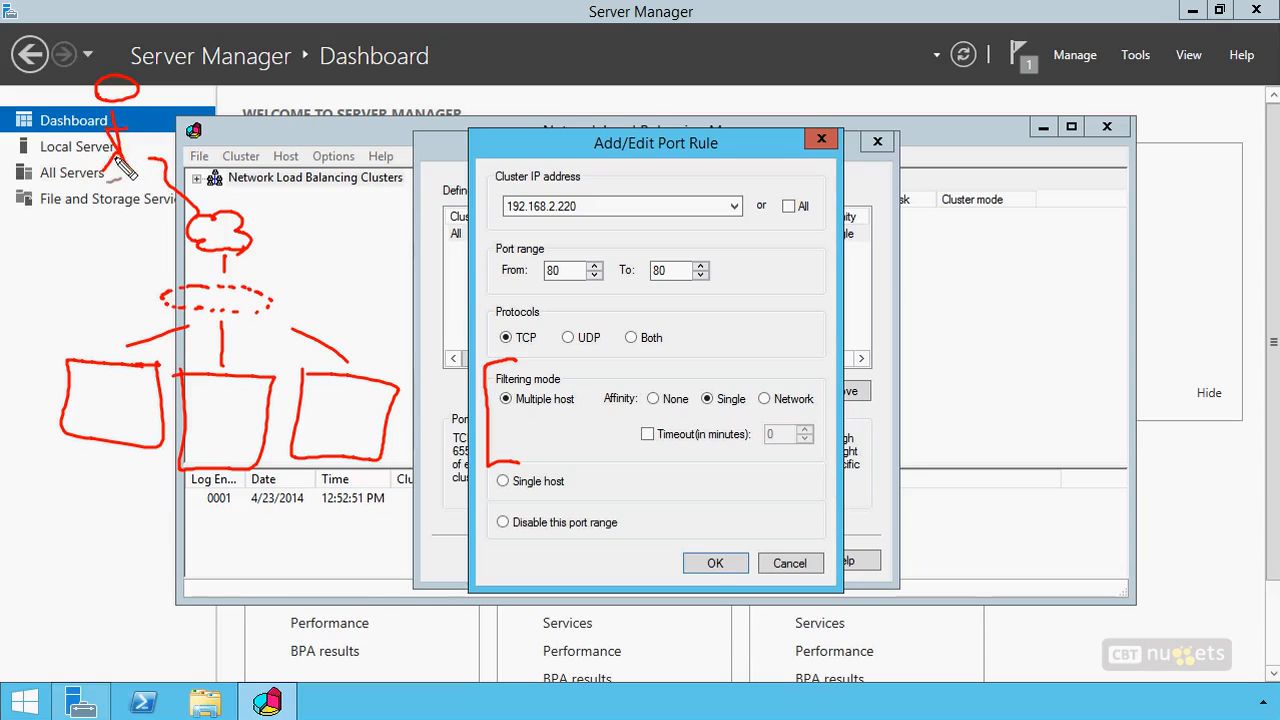
click(109, 86)
click(119, 85)
drag(103, 92, 123, 92)
mouse_move(270, 84)
mouse_down()
mouse_move(322, 84)
mouse_move(270, 88)
mouse_move(301, 90)
mouse_move(320, 204)
mouse_up()
click(289, 83)
click(299, 82)
drag(284, 163, 263, 178)
drag(328, 140, 270, 130)
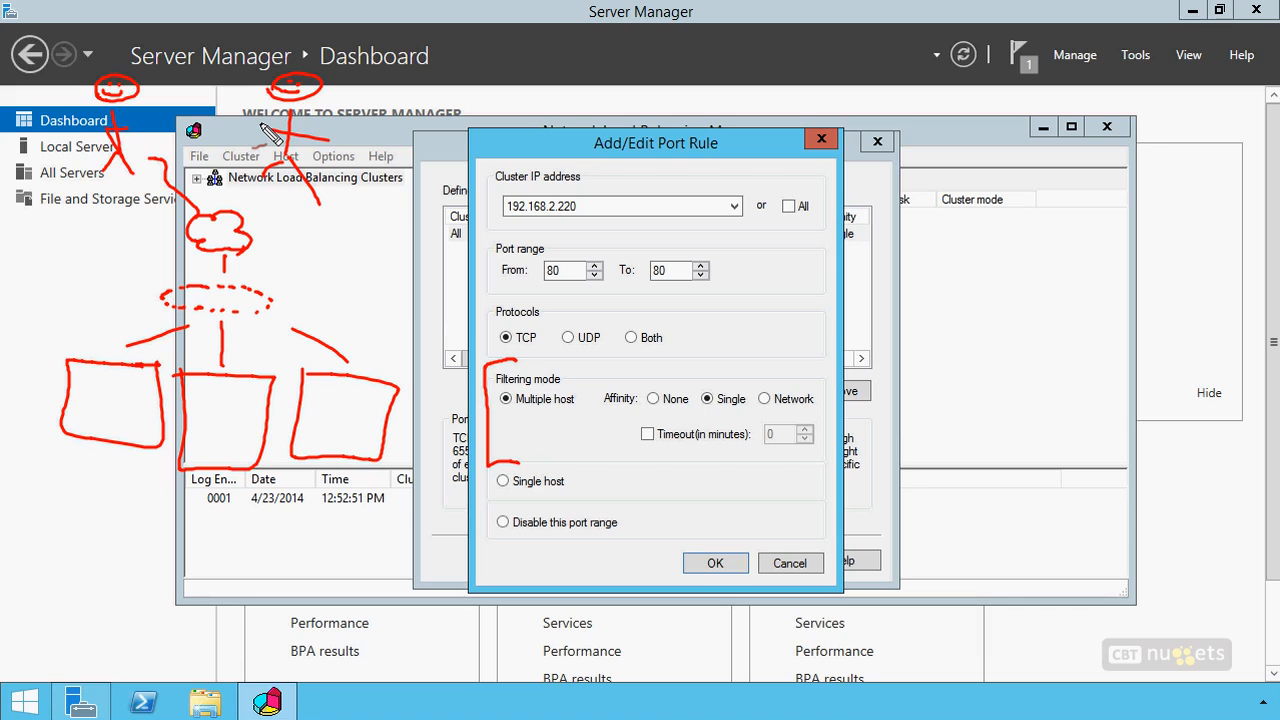
drag(719, 356, 726, 384)
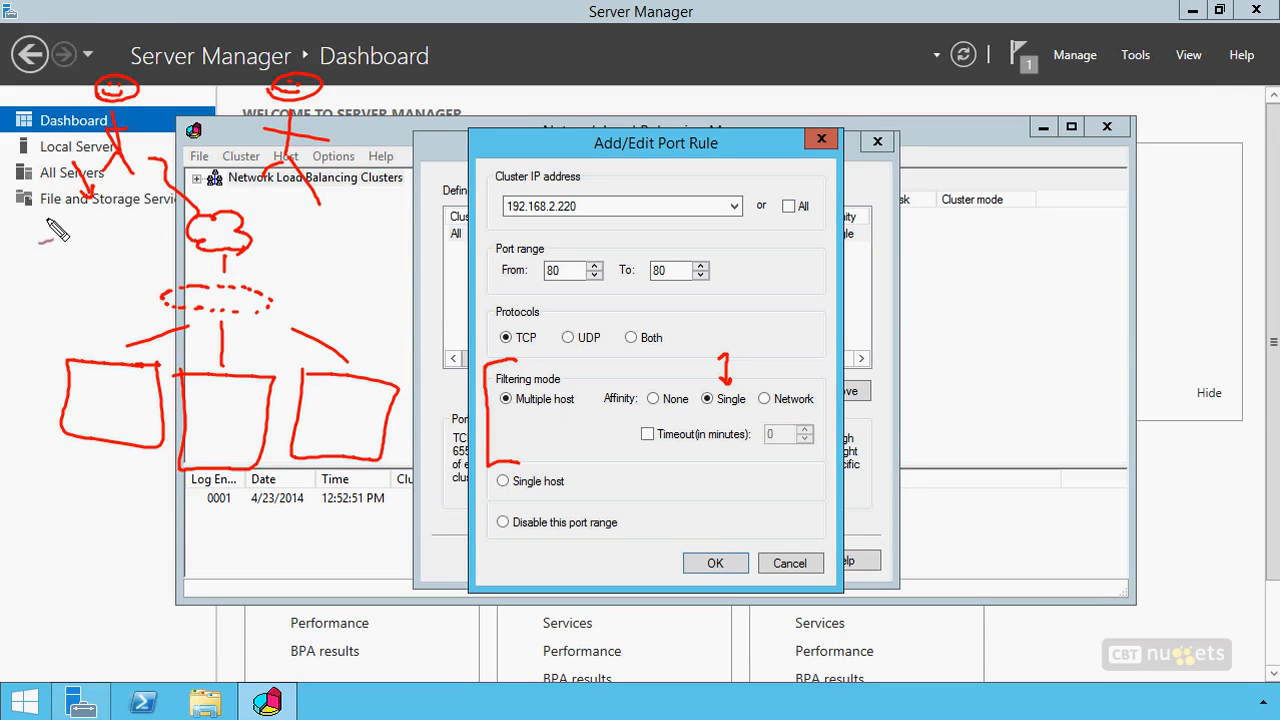
mouse_move(44, 222)
mouse_down()
mouse_move(128, 230)
mouse_move(166, 252)
mouse_up()
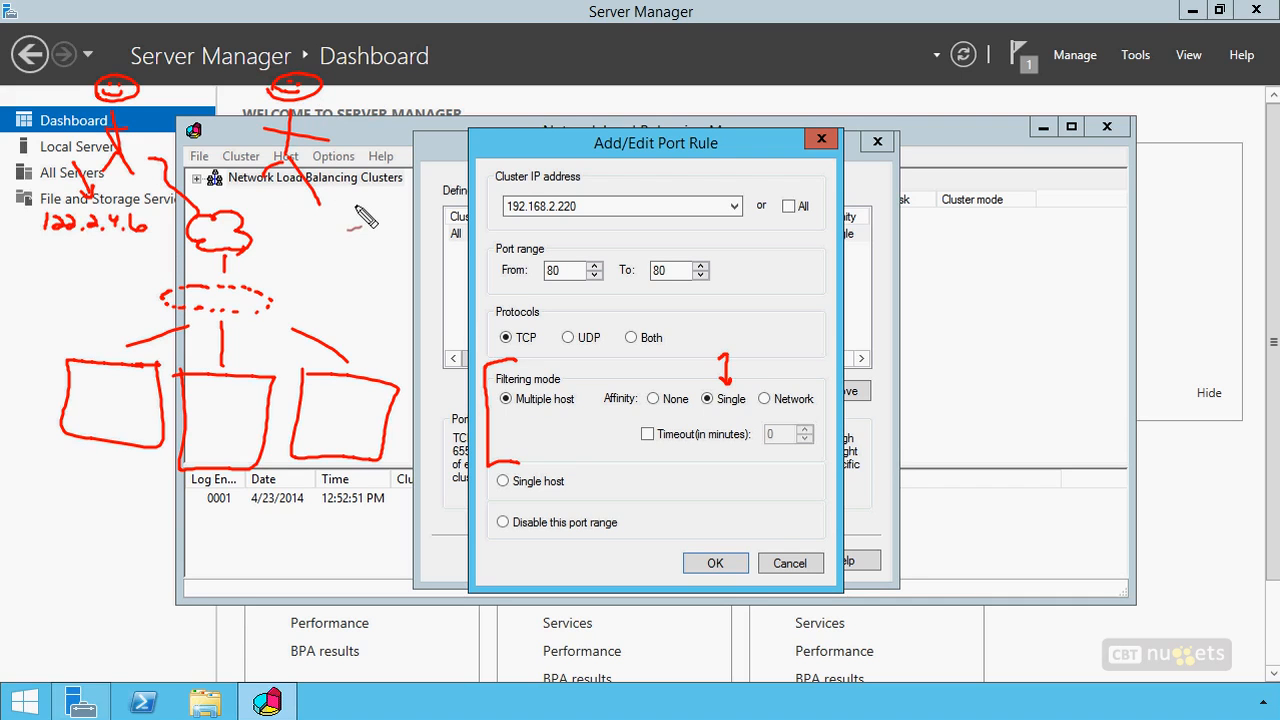
mouse_move(294, 224)
mouse_down()
mouse_move(318, 240)
mouse_move(378, 236)
mouse_up()
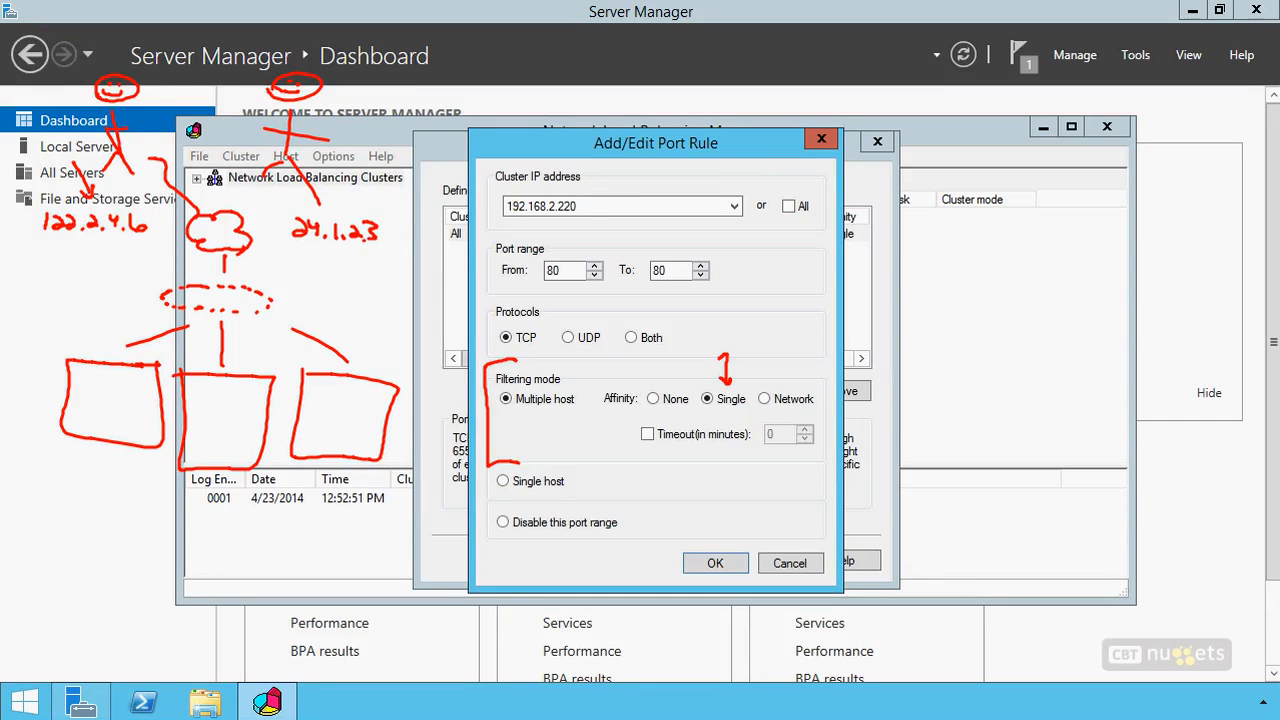
drag(145, 243, 58, 240)
drag(378, 252, 312, 249)
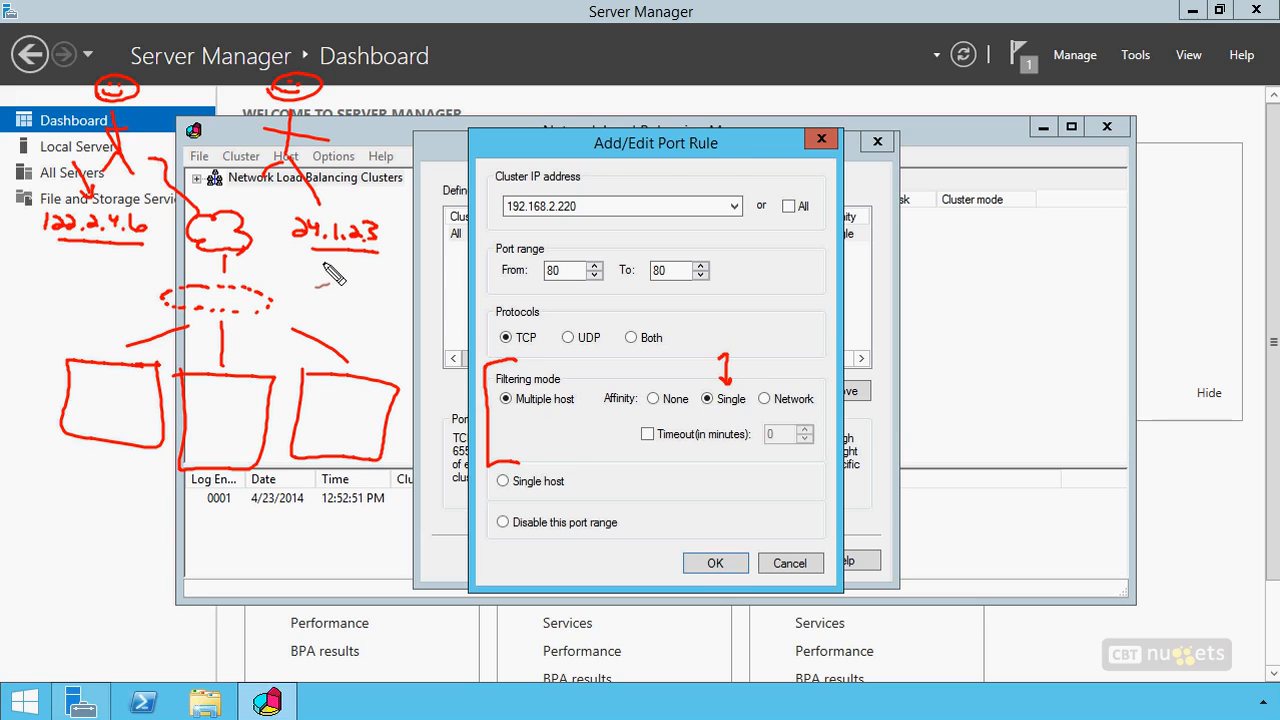
mouse_move(284, 183)
mouse_down()
mouse_move(270, 240)
mouse_move(347, 341)
mouse_up()
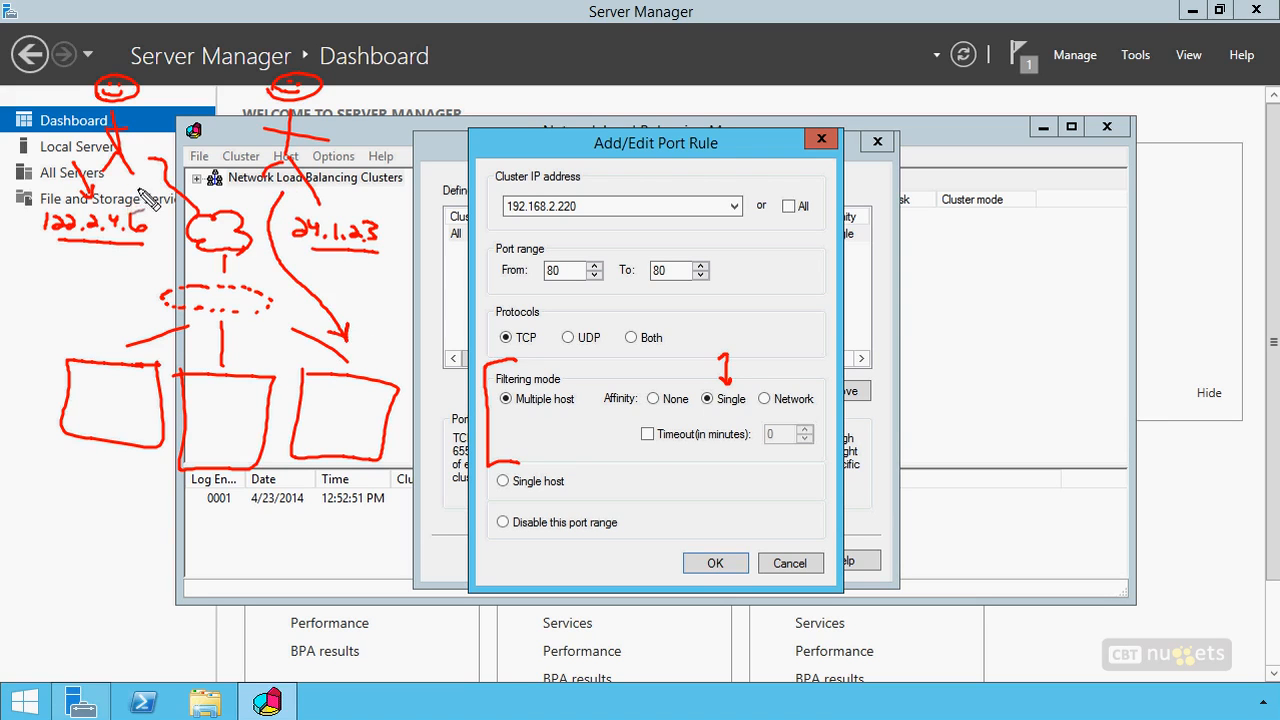
mouse_move(183, 240)
mouse_down()
mouse_move(135, 340)
mouse_move(160, 334)
mouse_up()
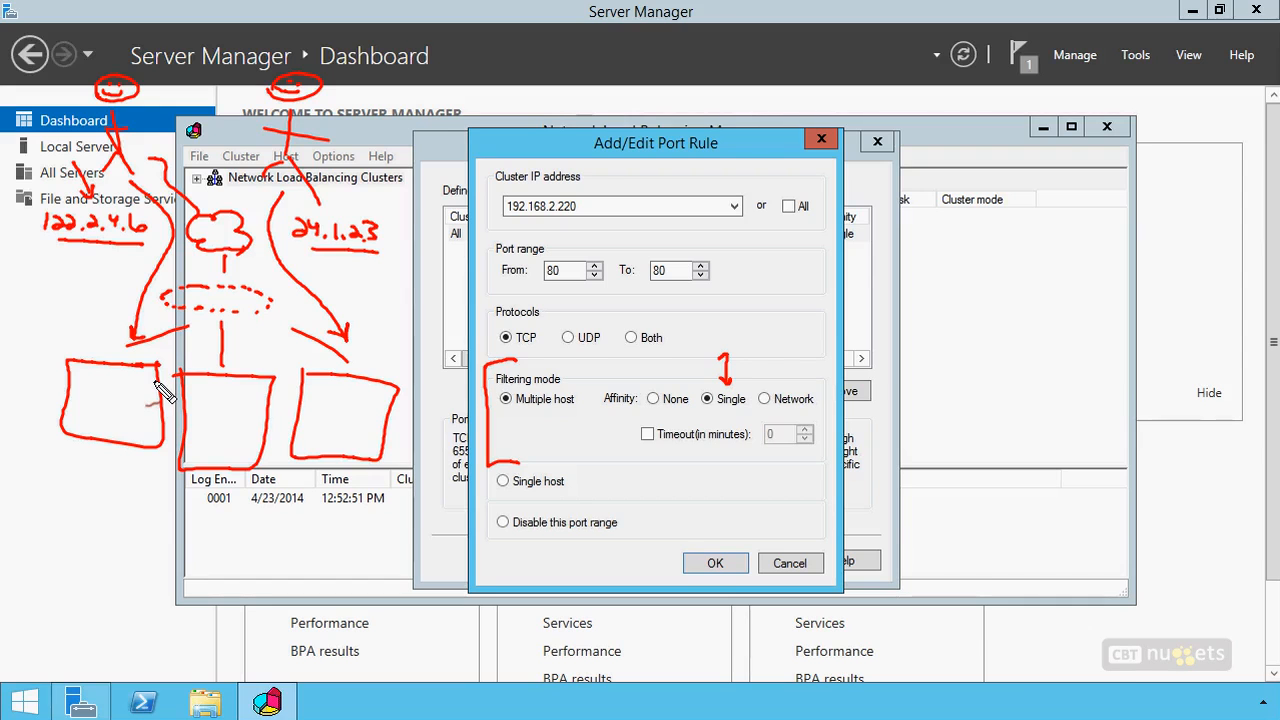
drag(56, 340, 163, 447)
drag(160, 364, 54, 465)
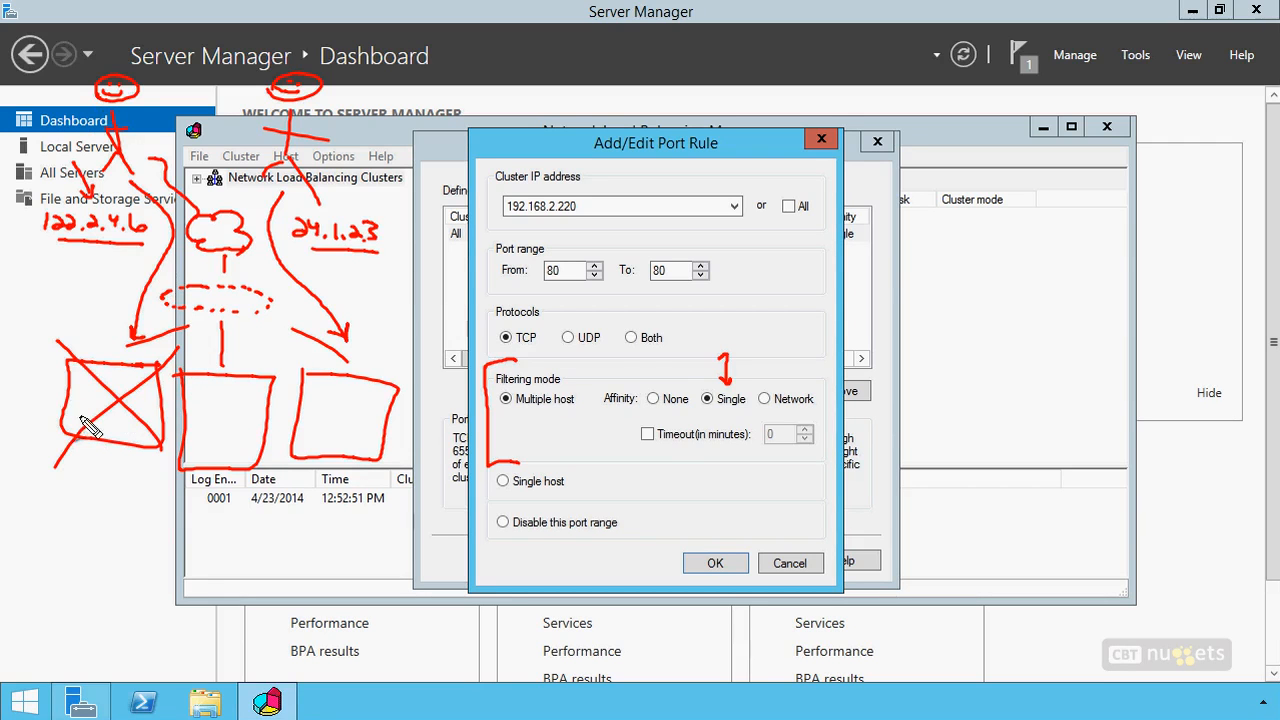
drag(648, 368, 657, 390)
drag(650, 379, 663, 378)
mouse_move(775, 364)
mouse_down()
mouse_move(782, 384)
mouse_move(769, 378)
mouse_up()
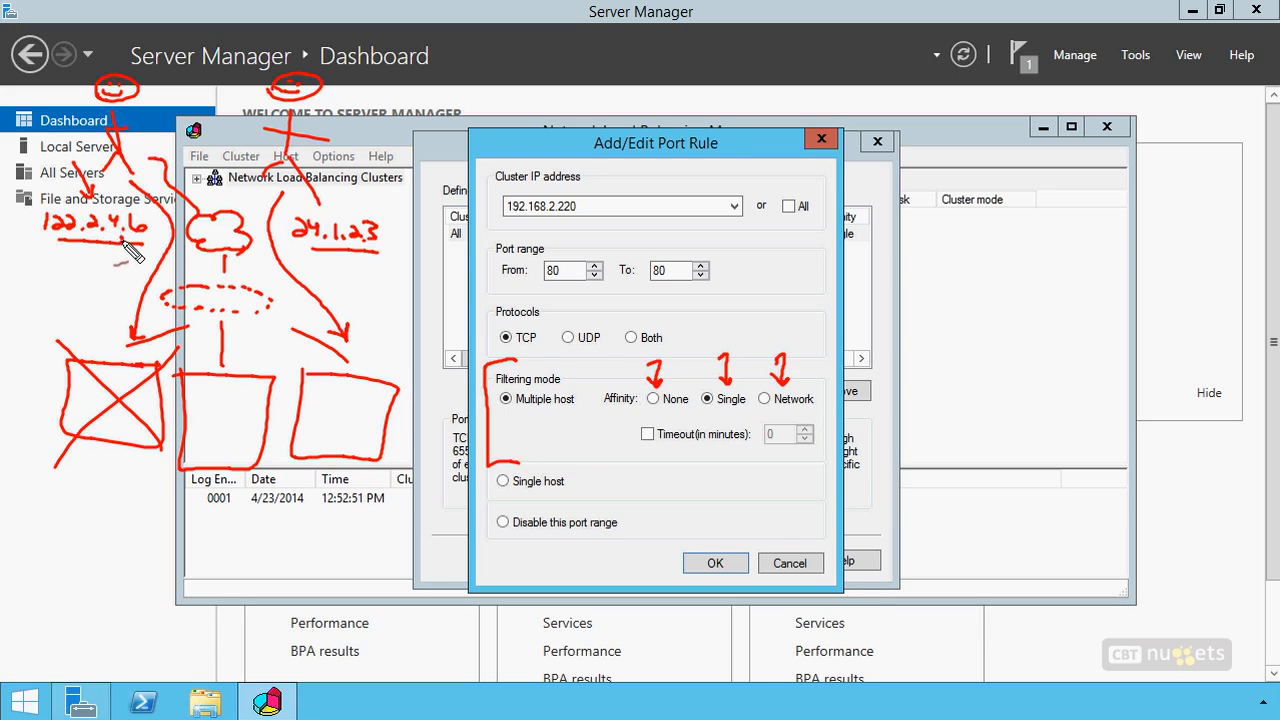
drag(108, 250, 36, 249)
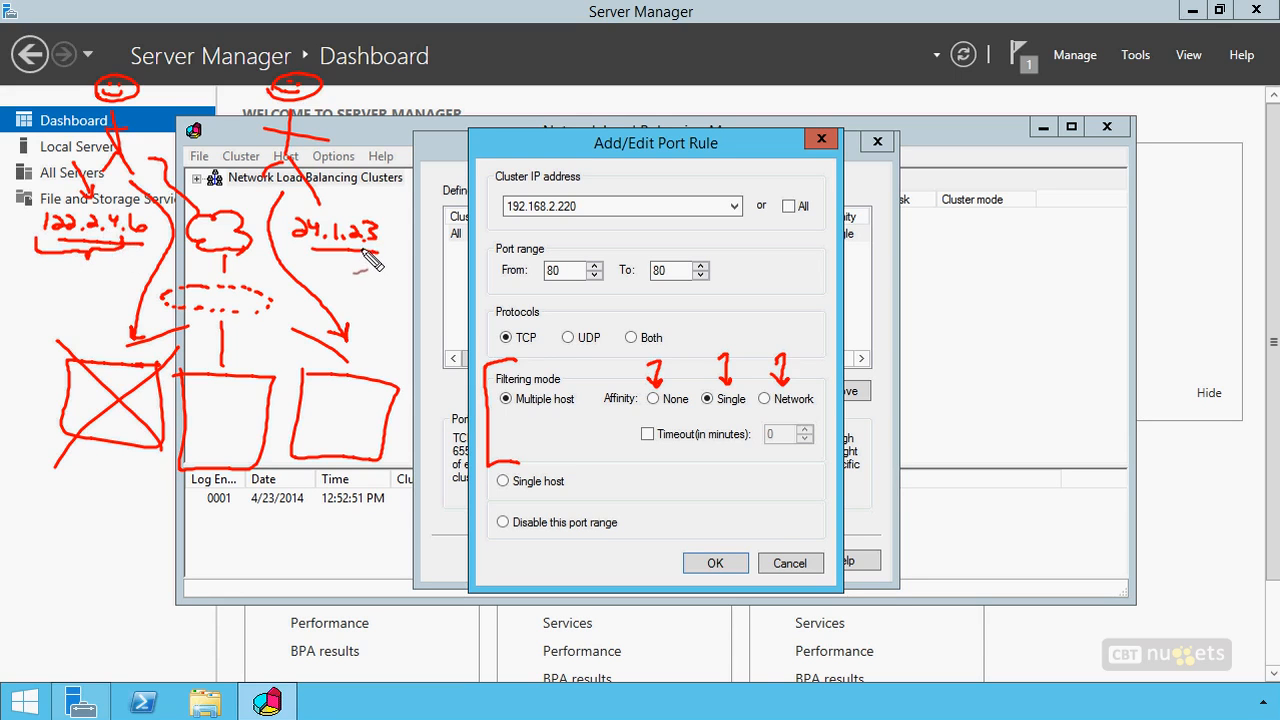
drag(368, 258, 314, 260)
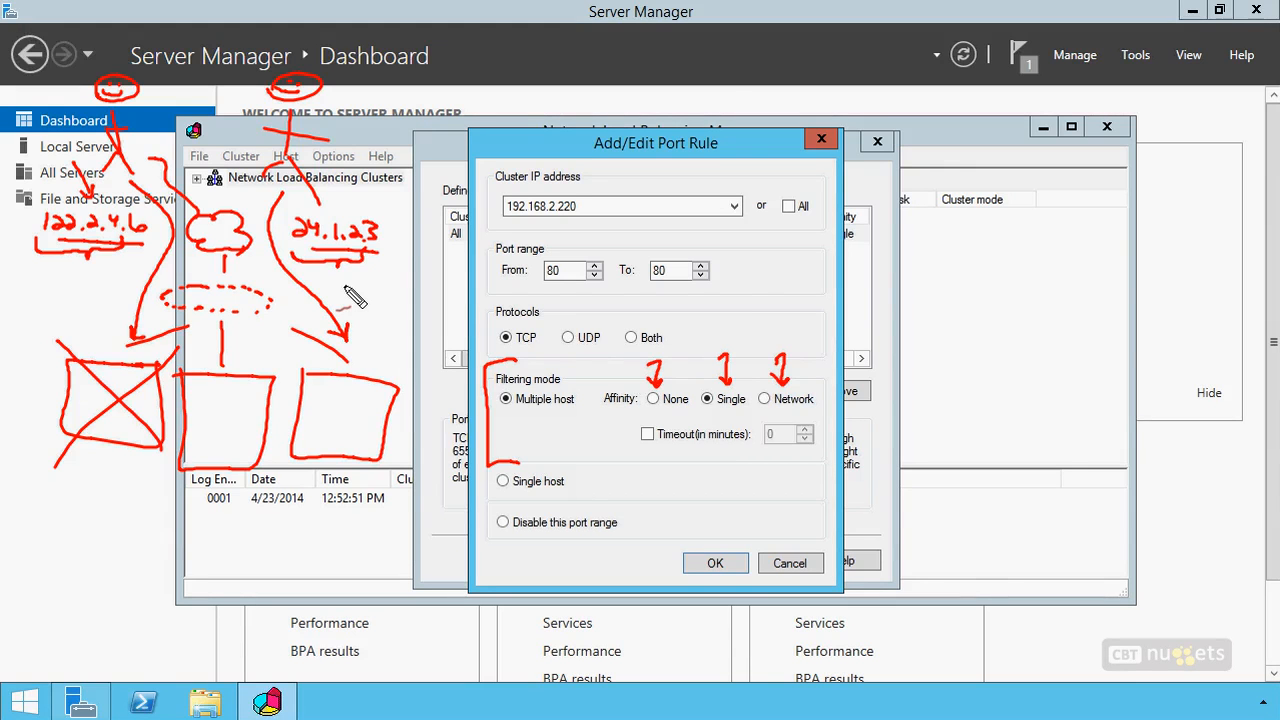
drag(1080, 527, 1075, 560)
mouse_move(915, 595)
mouse_down()
mouse_move(1030, 490)
mouse_move(900, 588)
mouse_up()
drag(1040, 370, 1025, 366)
drag(1048, 284, 1056, 312)
mouse_move(934, 556)
mouse_down()
mouse_move(957, 523)
mouse_move(938, 545)
mouse_up()
drag(1133, 515, 1168, 550)
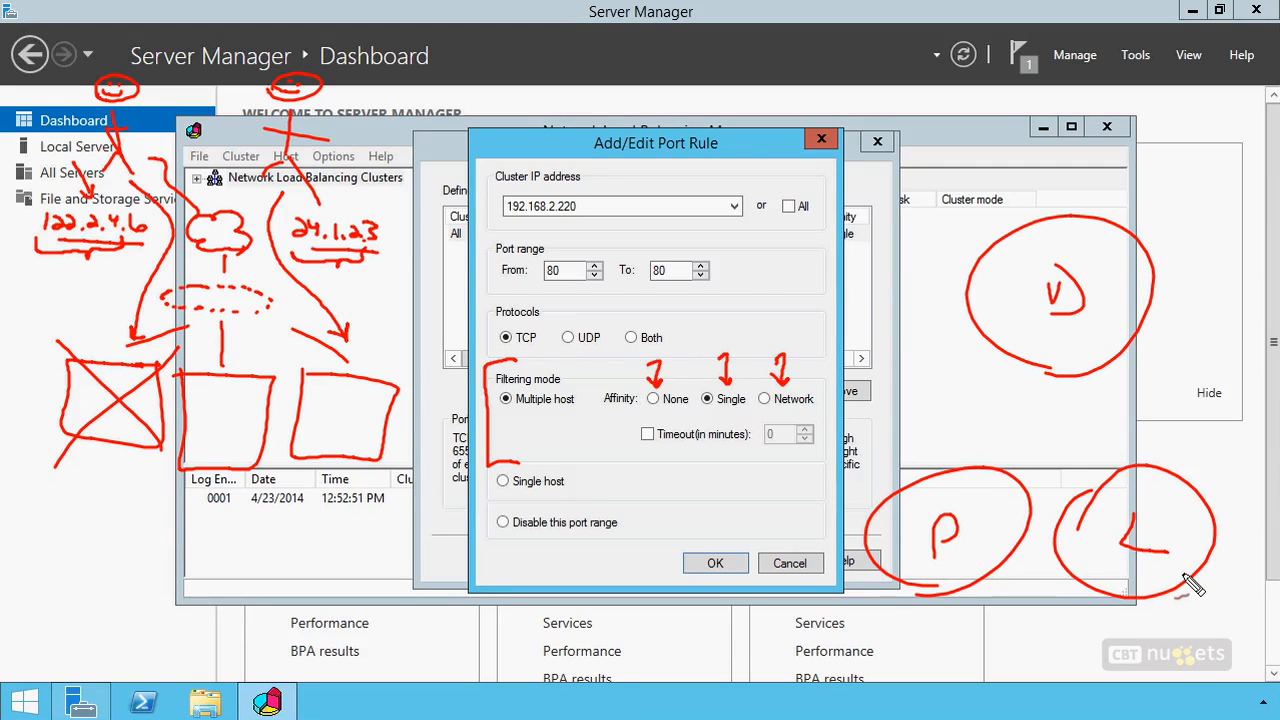
drag(1077, 382, 1101, 452)
drag(1030, 388, 1004, 425)
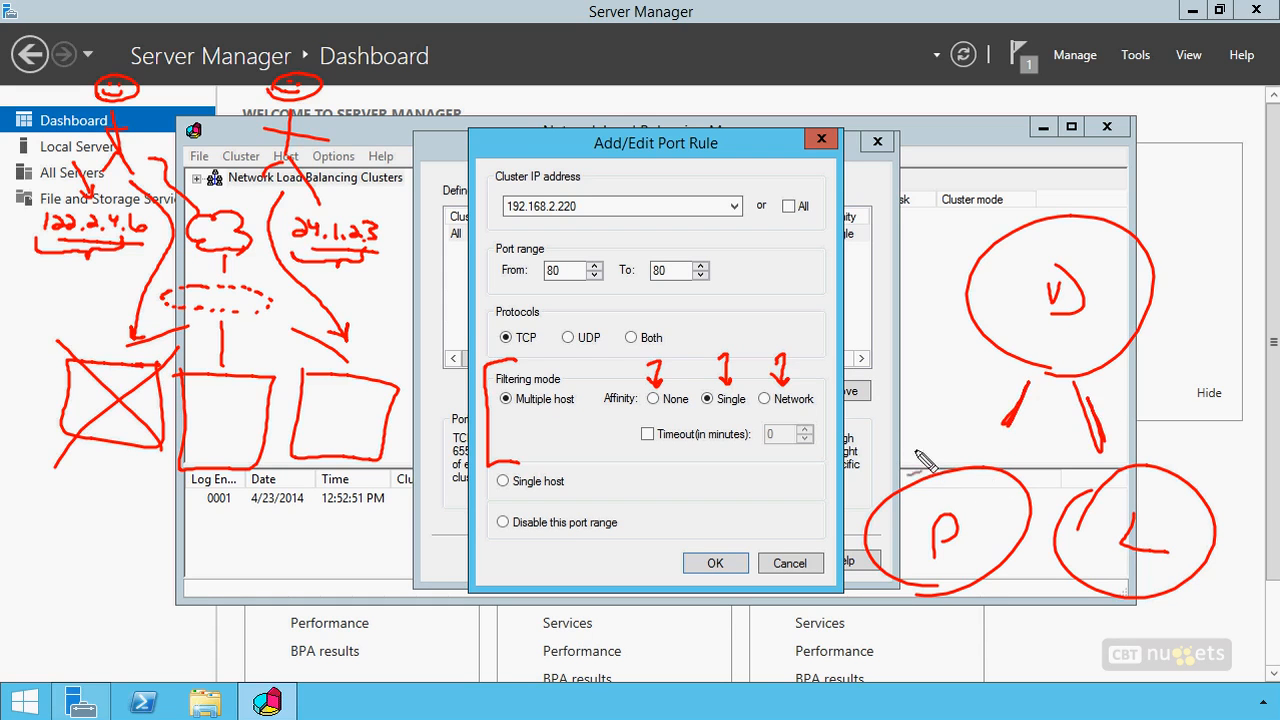
drag(1176, 456, 1205, 461)
click(1194, 465)
drag(1124, 423, 1126, 434)
drag(1135, 426, 1136, 437)
drag(1139, 429, 1148, 439)
click(1145, 445)
drag(1153, 430, 1155, 442)
drag(1166, 436, 1162, 446)
click(1164, 456)
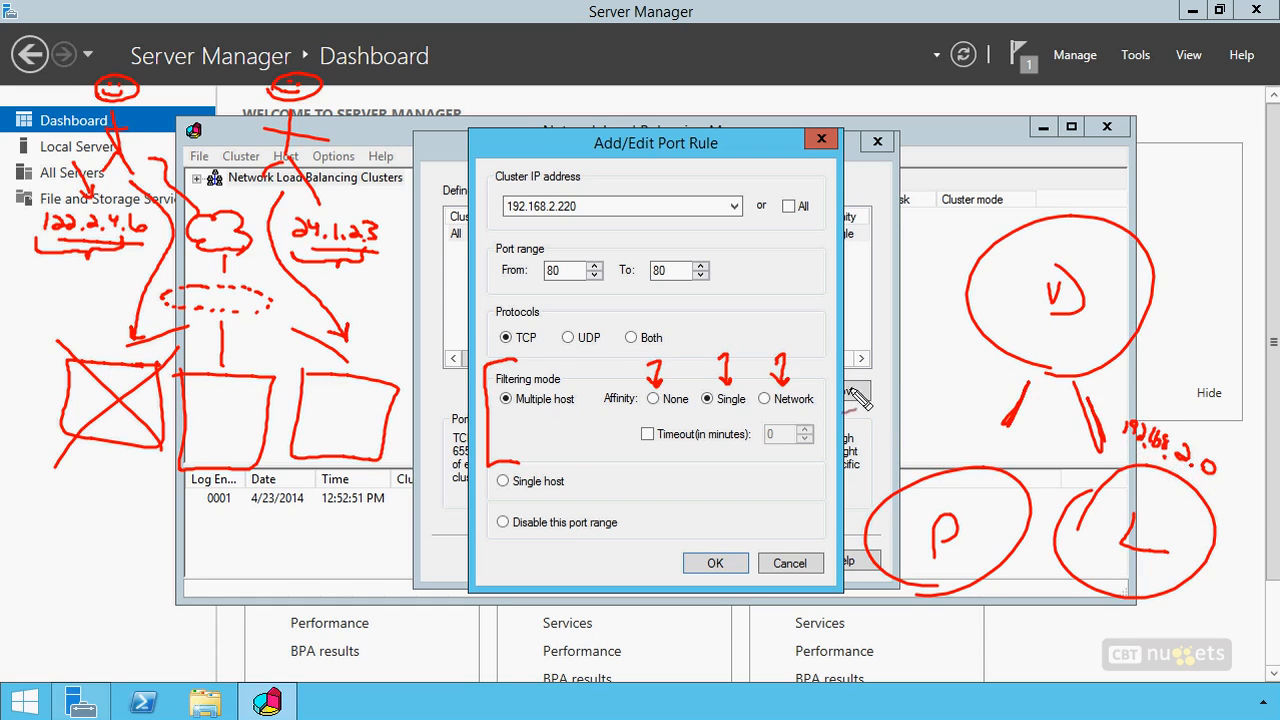
mouse_move(890, 426)
mouse_down()
mouse_move(889, 440)
mouse_move(944, 444)
mouse_move(955, 464)
mouse_up()
click(966, 463)
drag(982, 455, 980, 457)
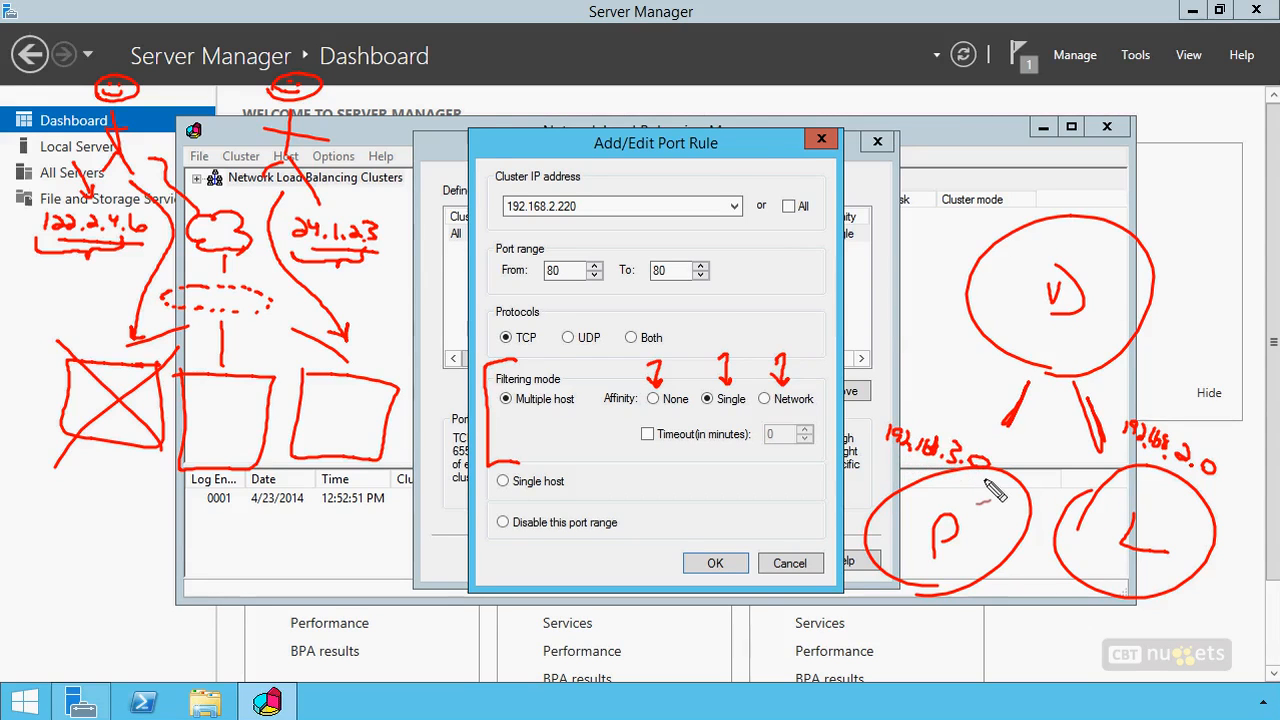
drag(808, 409, 772, 411)
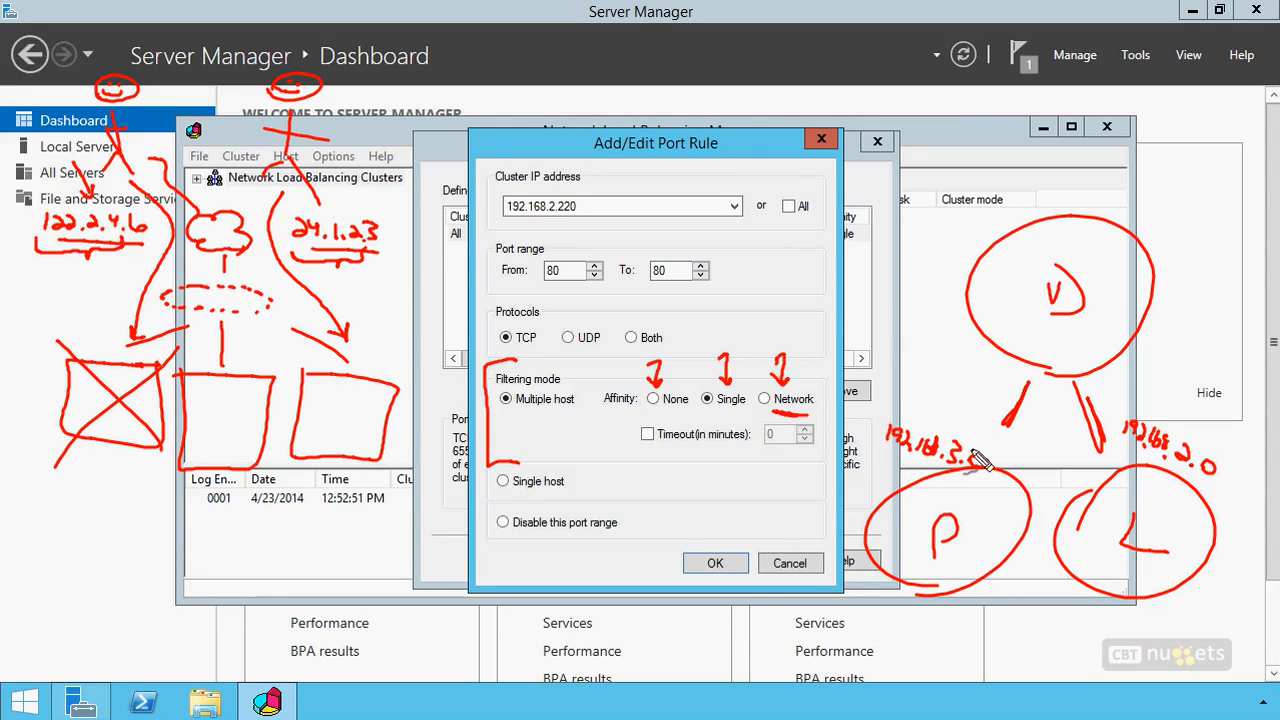
mouse_move(952, 440)
mouse_down()
mouse_move(972, 460)
mouse_move(992, 456)
mouse_move(958, 432)
mouse_move(1016, 310)
mouse_up()
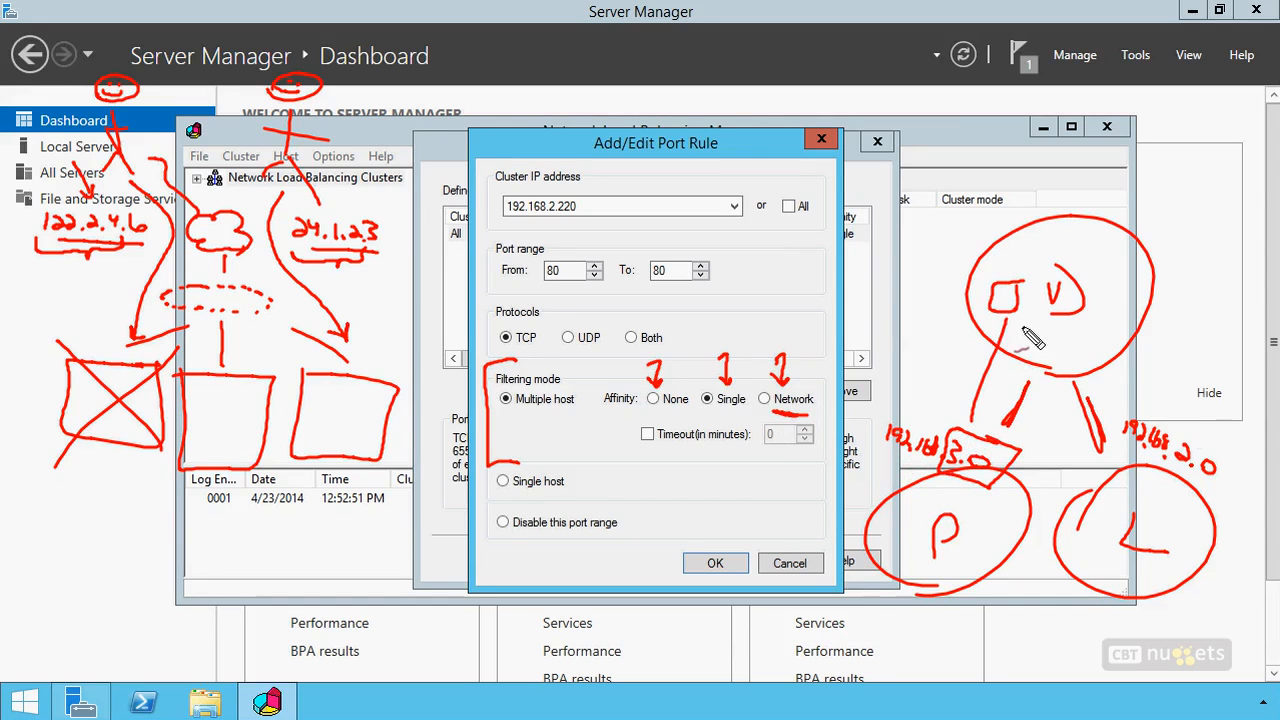
drag(1178, 448, 1188, 500)
mouse_move(1104, 290)
mouse_down()
mouse_move(1104, 314)
mouse_move(1116, 312)
mouse_move(1098, 314)
mouse_up()
mouse_move(1188, 416)
mouse_down()
mouse_move(1109, 320)
mouse_move(1099, 326)
mouse_up()
drag(1014, 348, 1004, 308)
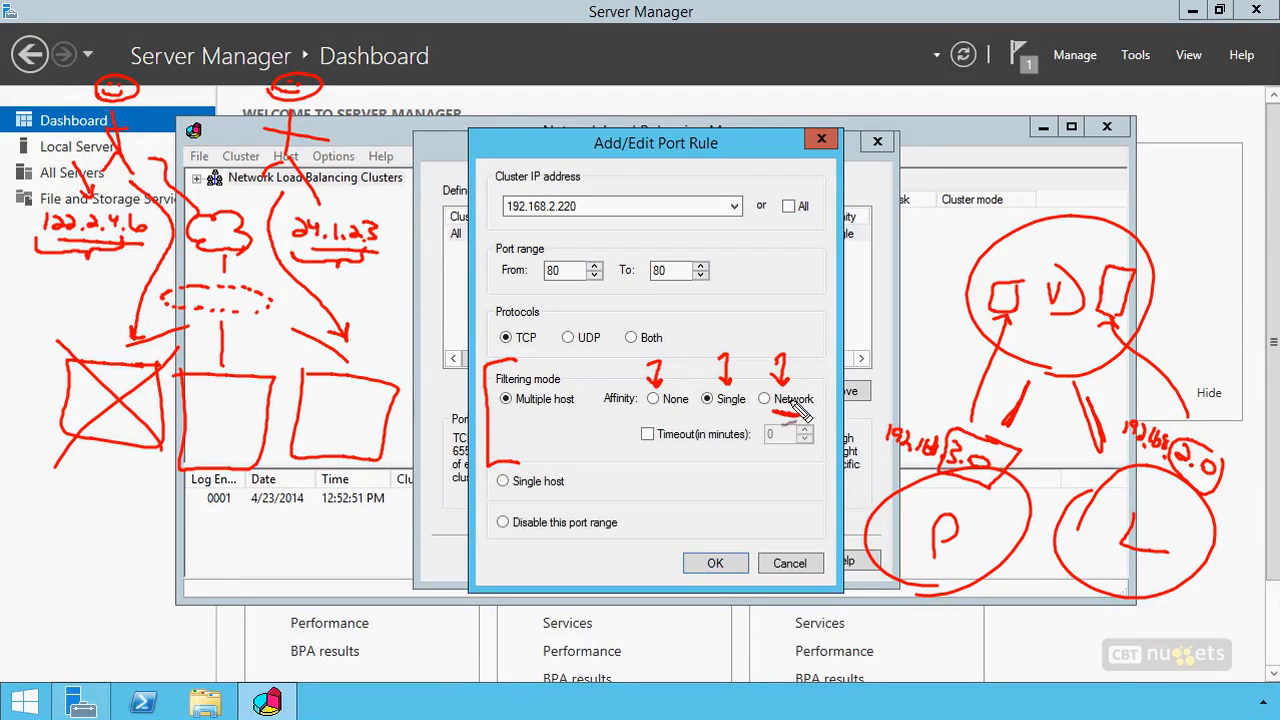
drag(773, 474, 786, 472)
drag(1025, 211, 988, 170)
mouse_move(956, 156)
mouse_down()
mouse_move(981, 123)
mouse_move(927, 155)
mouse_move(950, 157)
mouse_up()
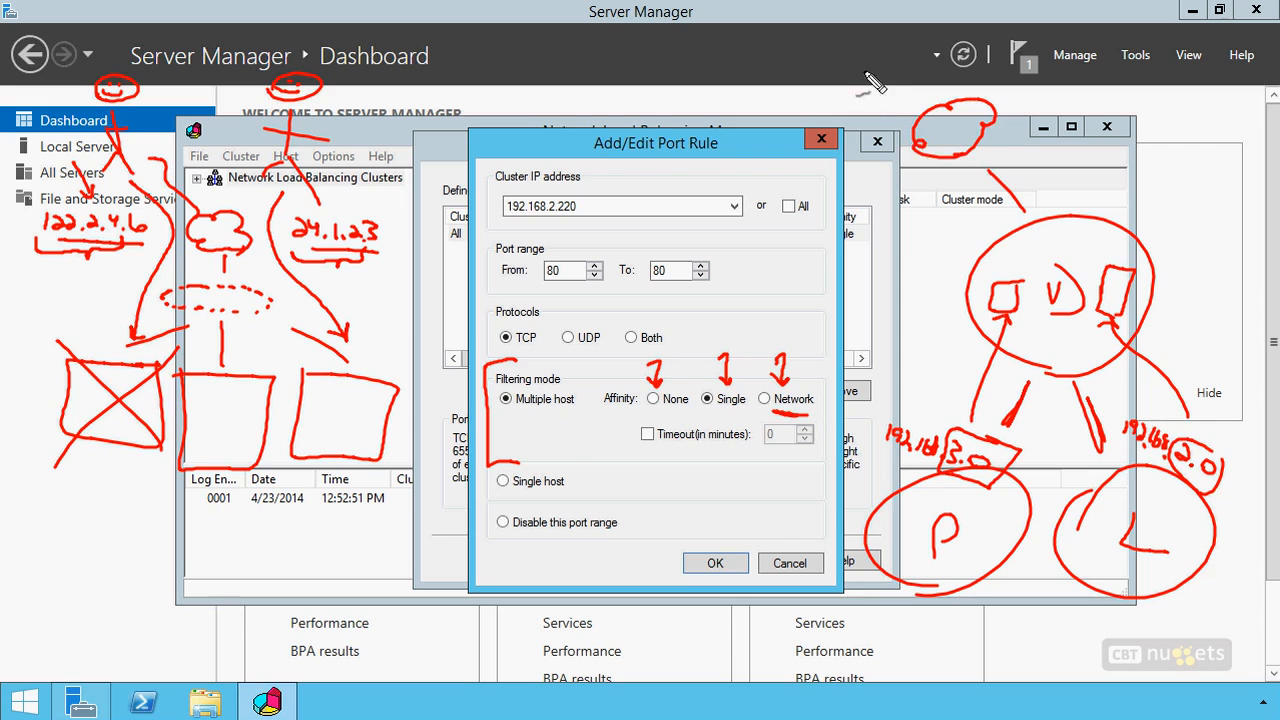
mouse_move(866, 42)
mouse_down()
mouse_move(846, 112)
mouse_move(874, 90)
mouse_up()
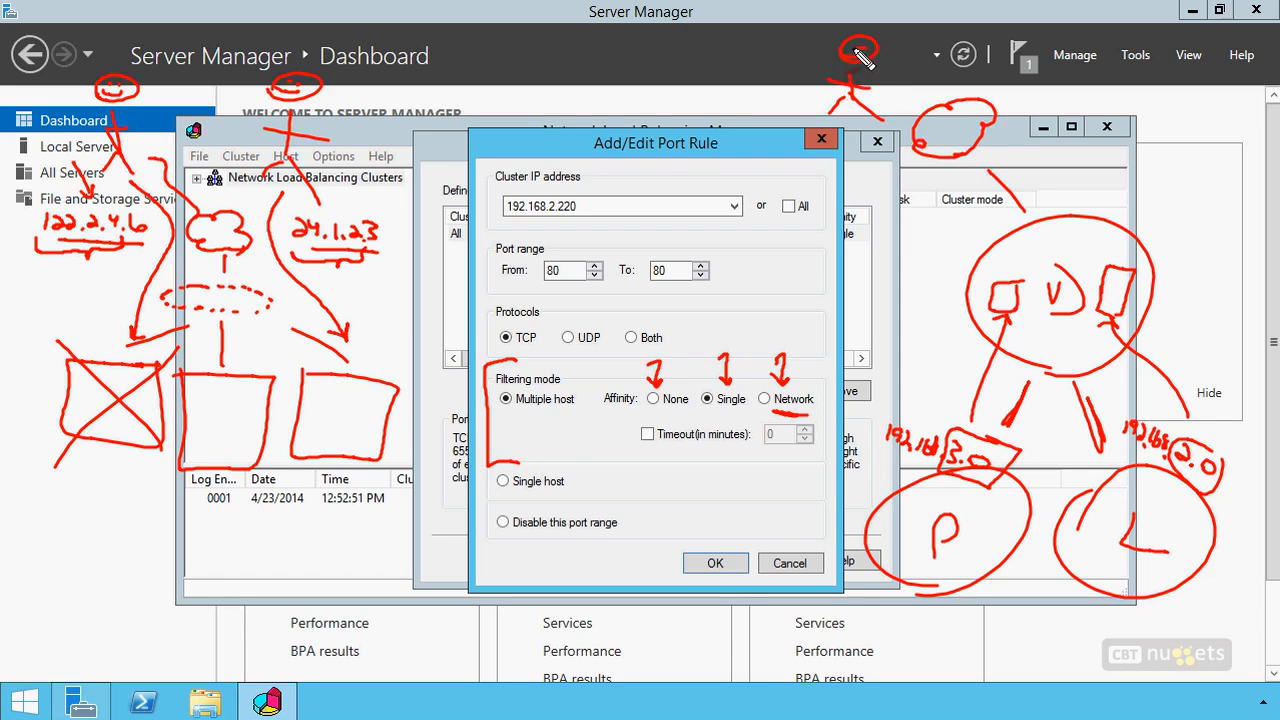
mouse_move(1012, 167)
mouse_down()
mouse_move(995, 190)
mouse_move(975, 183)
mouse_move(995, 186)
mouse_move(1004, 168)
mouse_move(955, 190)
mouse_move(966, 213)
mouse_up()
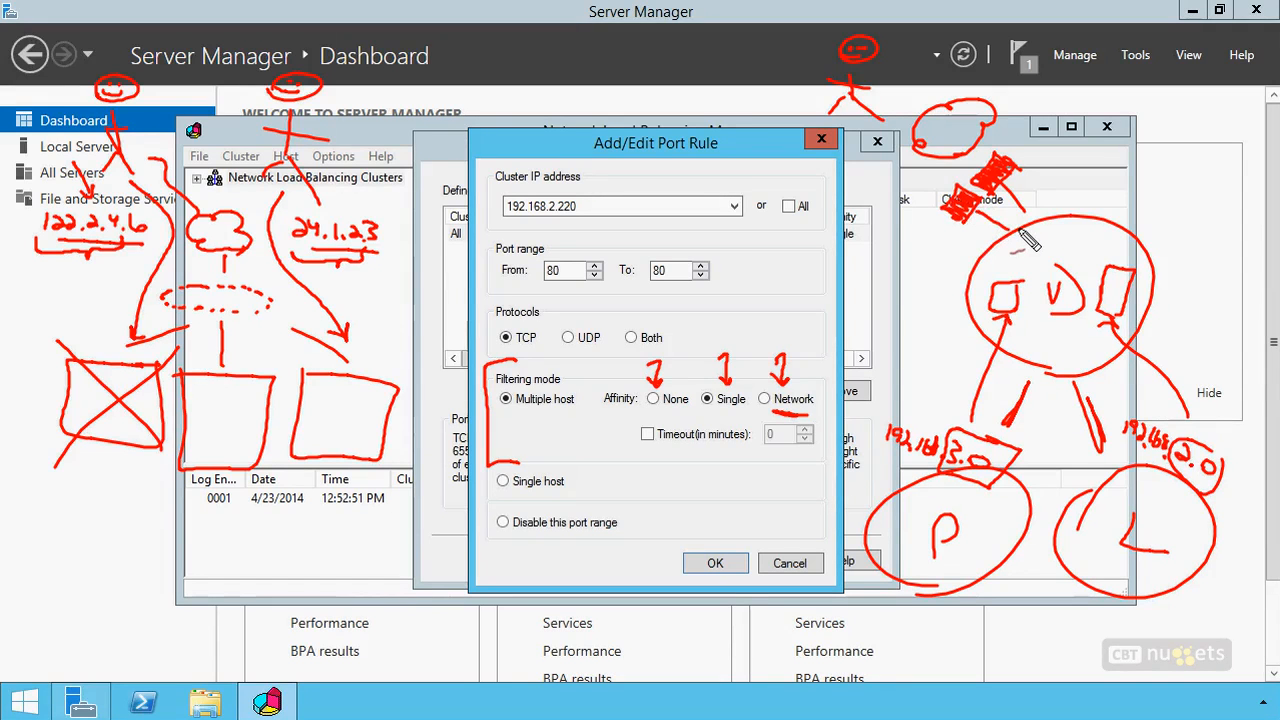
mouse_move(1020, 156)
mouse_down()
mouse_move(1092, 142)
mouse_move(1104, 158)
mouse_move(1198, 160)
mouse_up()
drag(870, 240, 946, 268)
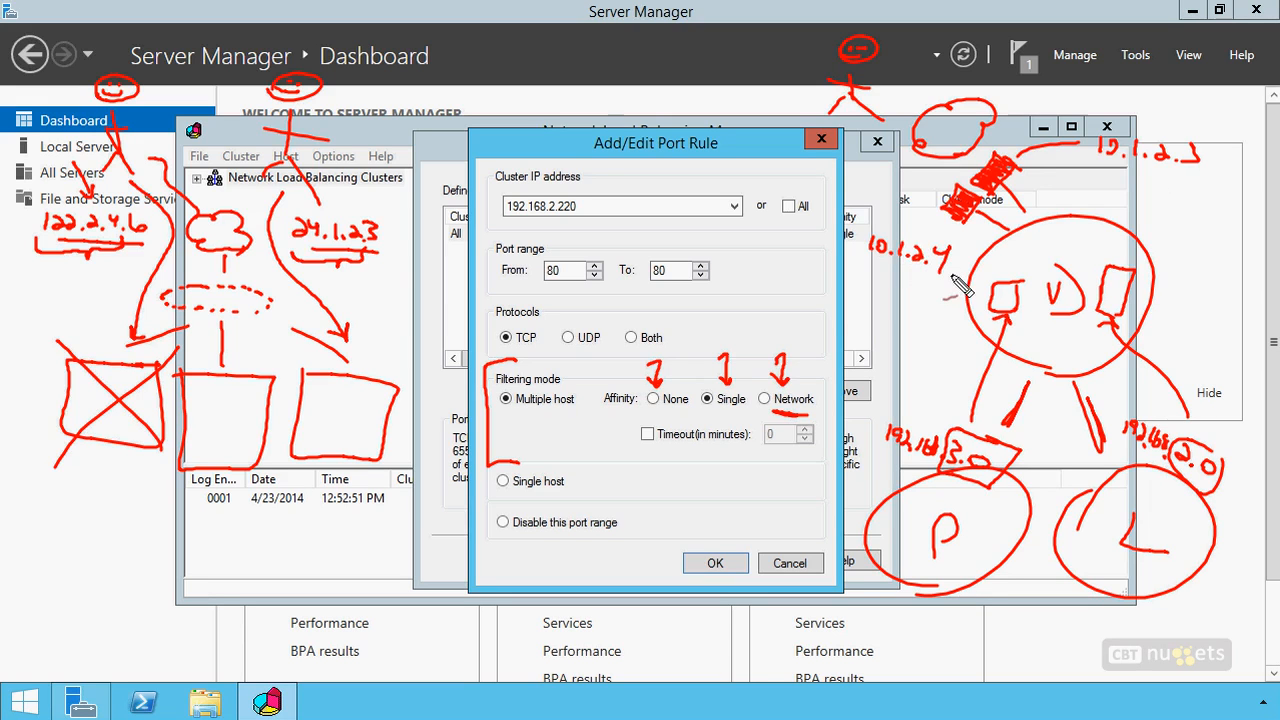
drag(948, 262, 862, 256)
drag(1170, 182, 1106, 182)
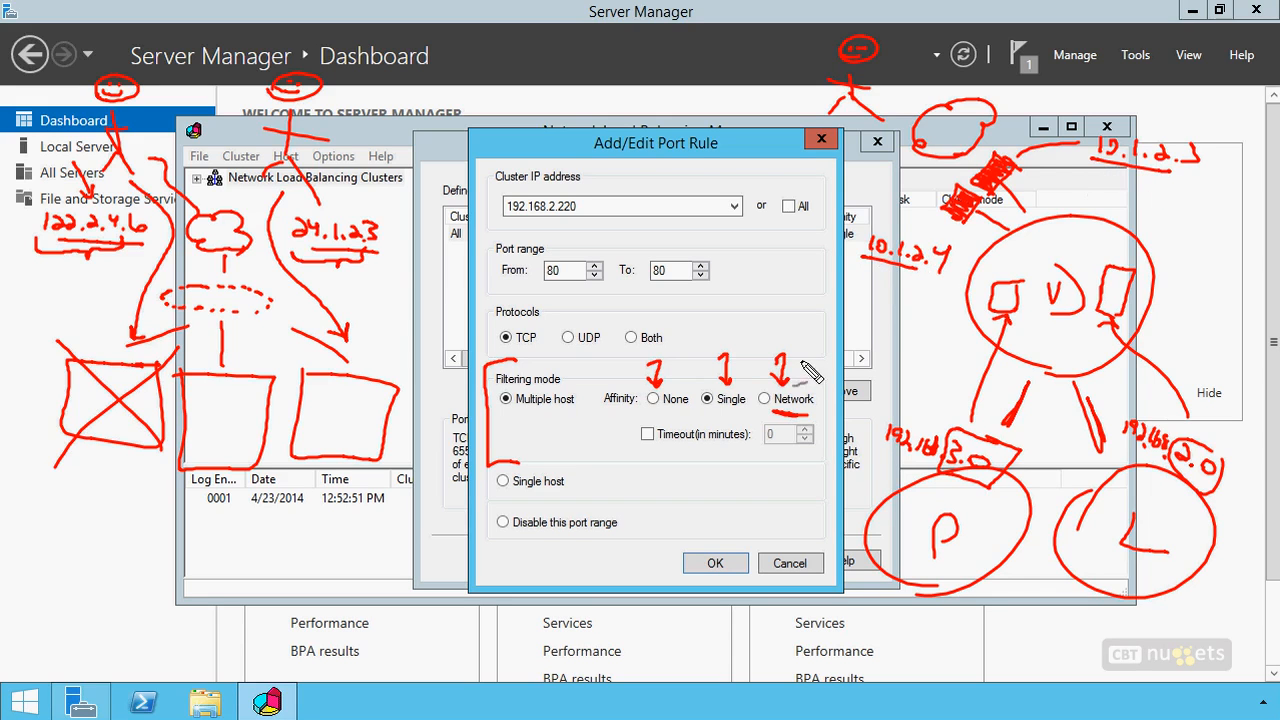
mouse_move(808, 352)
mouse_down()
mouse_move(782, 332)
mouse_move(762, 400)
mouse_move(811, 434)
mouse_move(774, 346)
mouse_up()
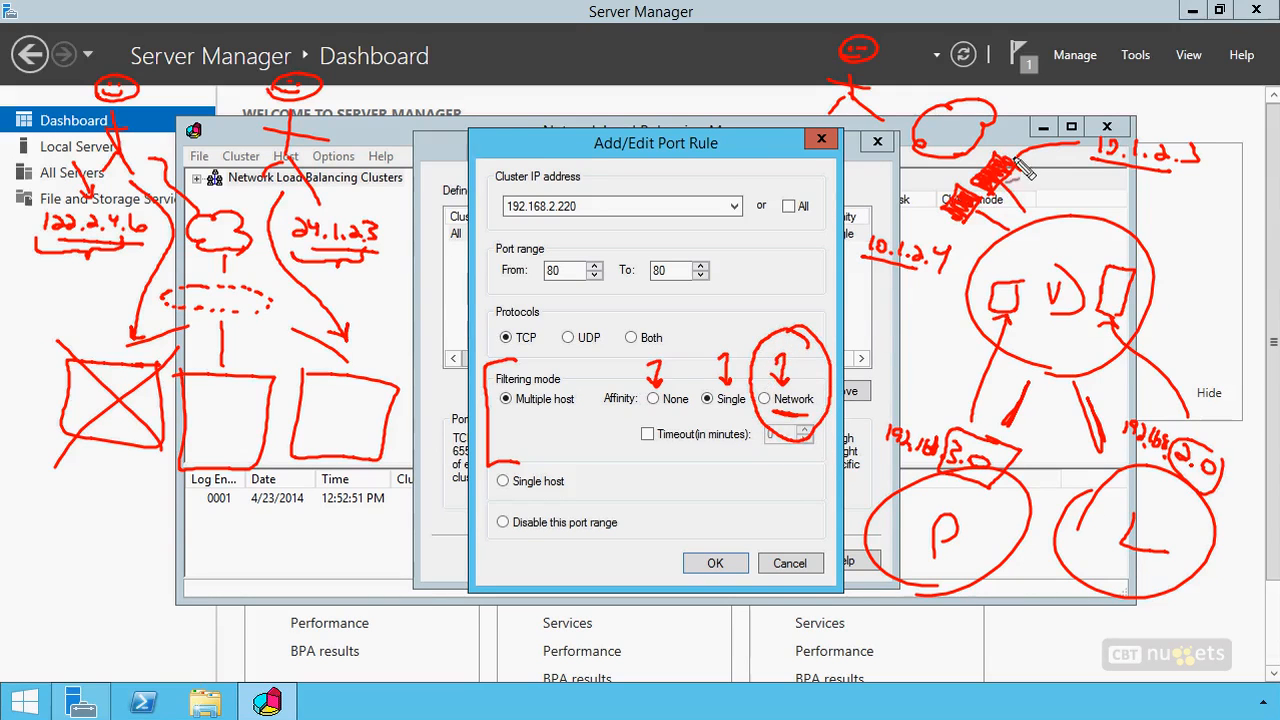
drag(886, 75, 918, 95)
drag(967, 139, 977, 151)
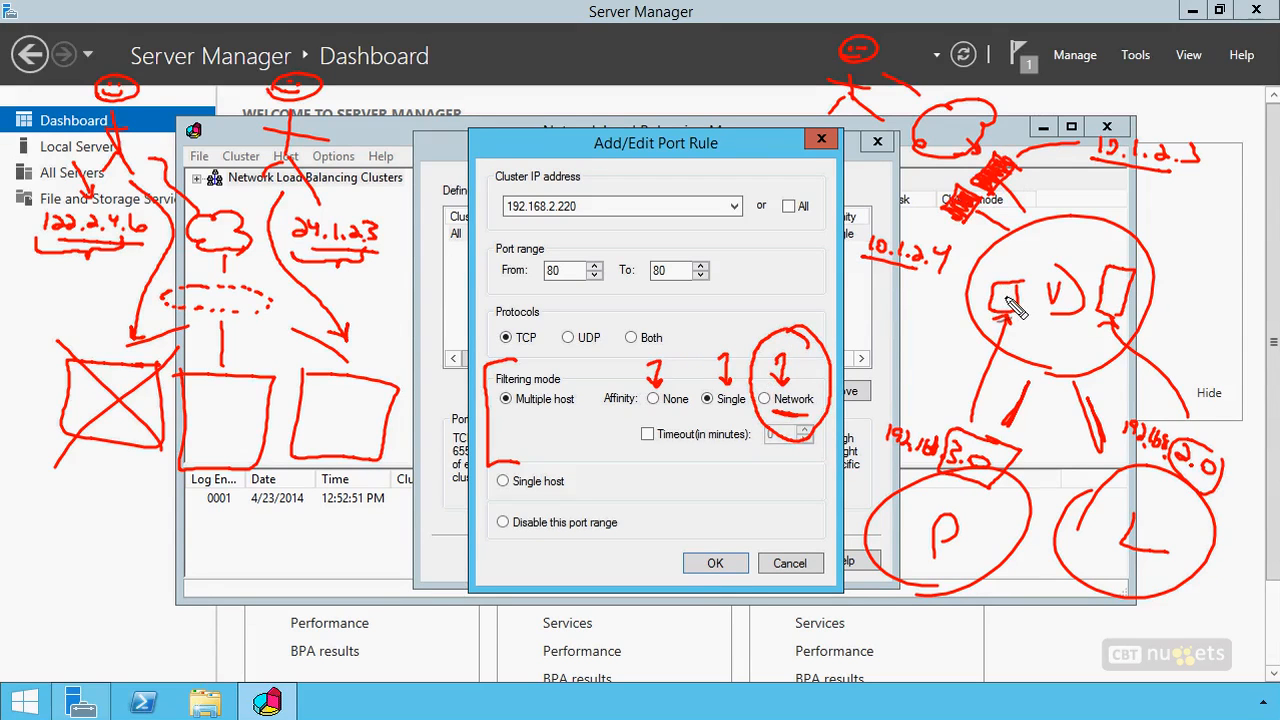
drag(1029, 246, 1042, 242)
key(Escape)
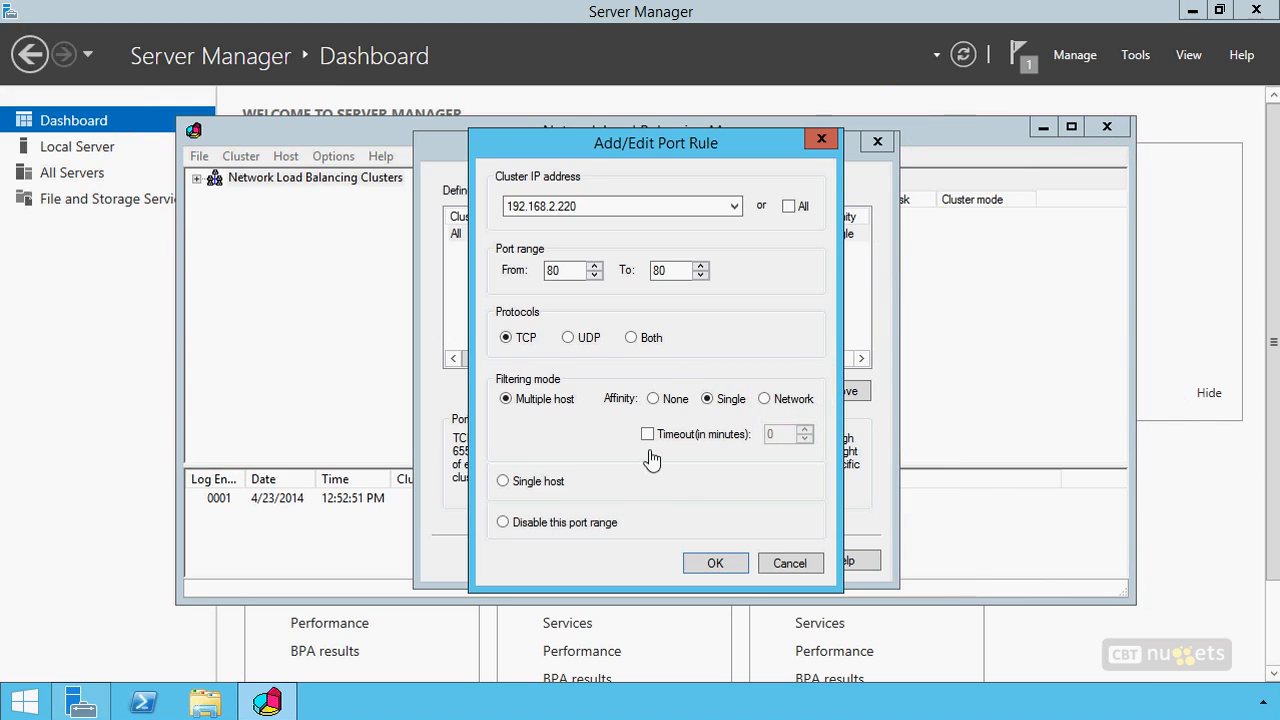
Keep the port rule's filtering mode at multiple host with single affinity, save the rule and finish creating the cluster
click(503, 482)
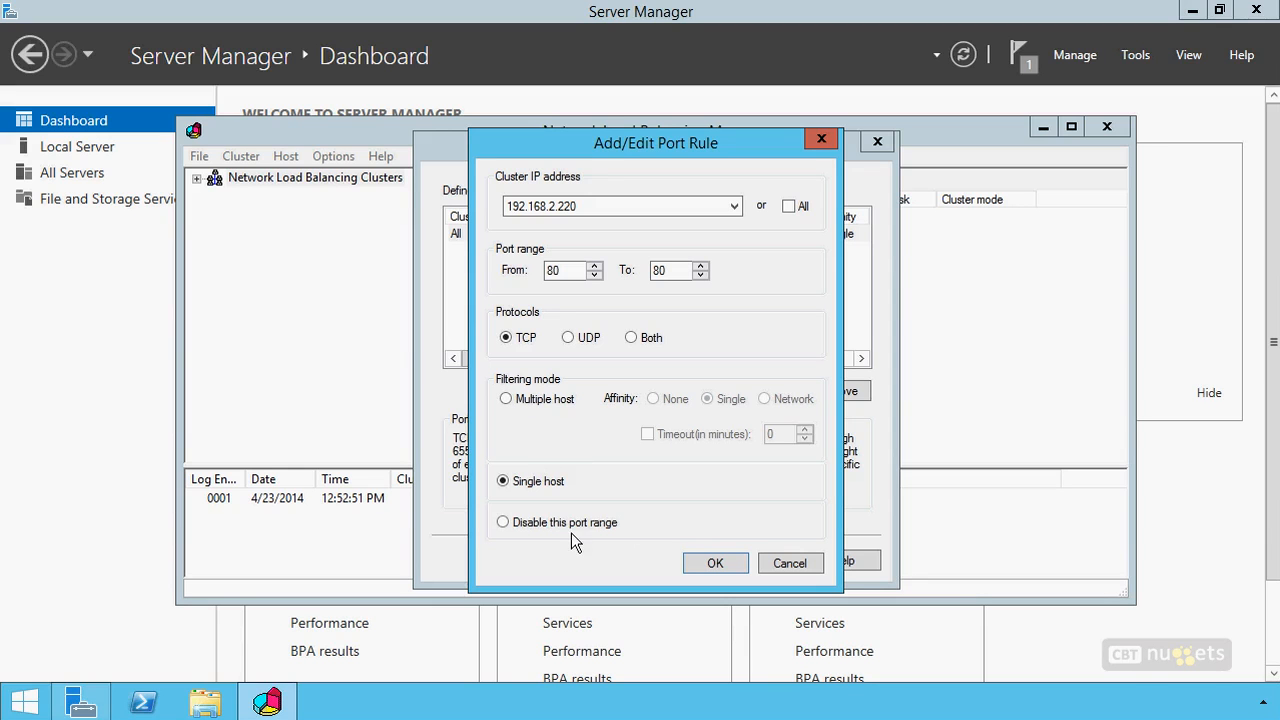
click(558, 402)
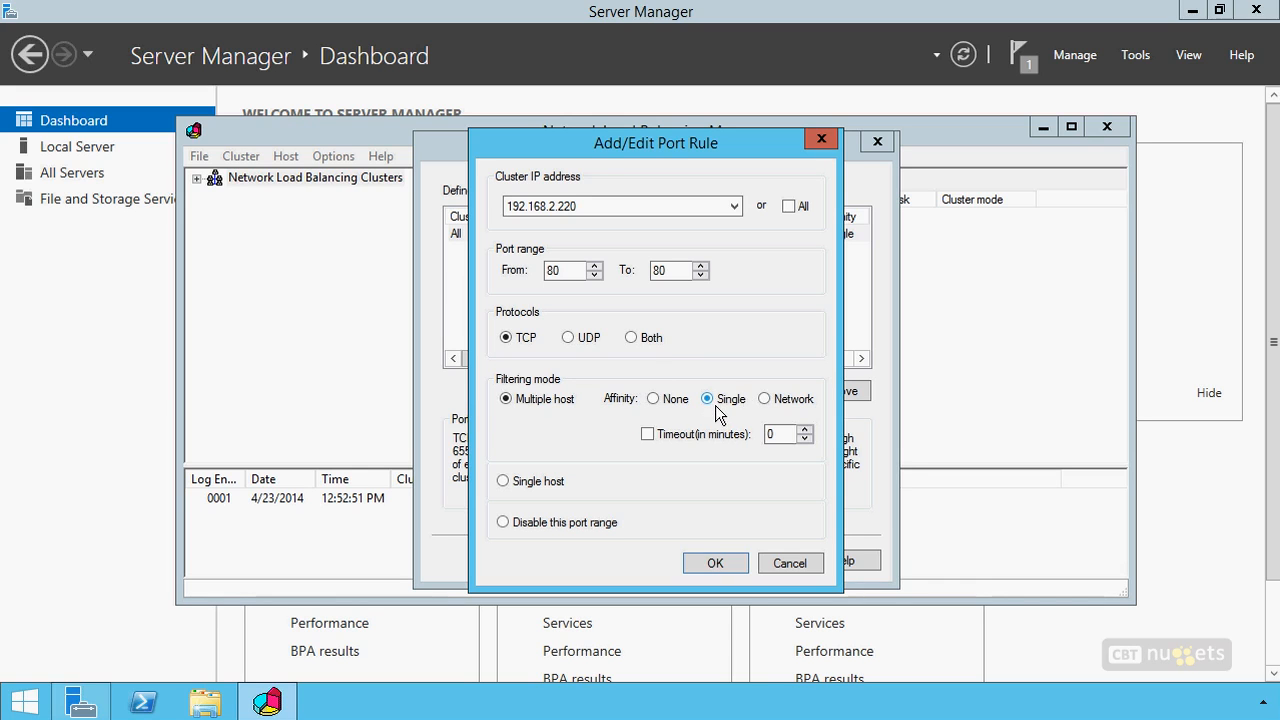
click(712, 562)
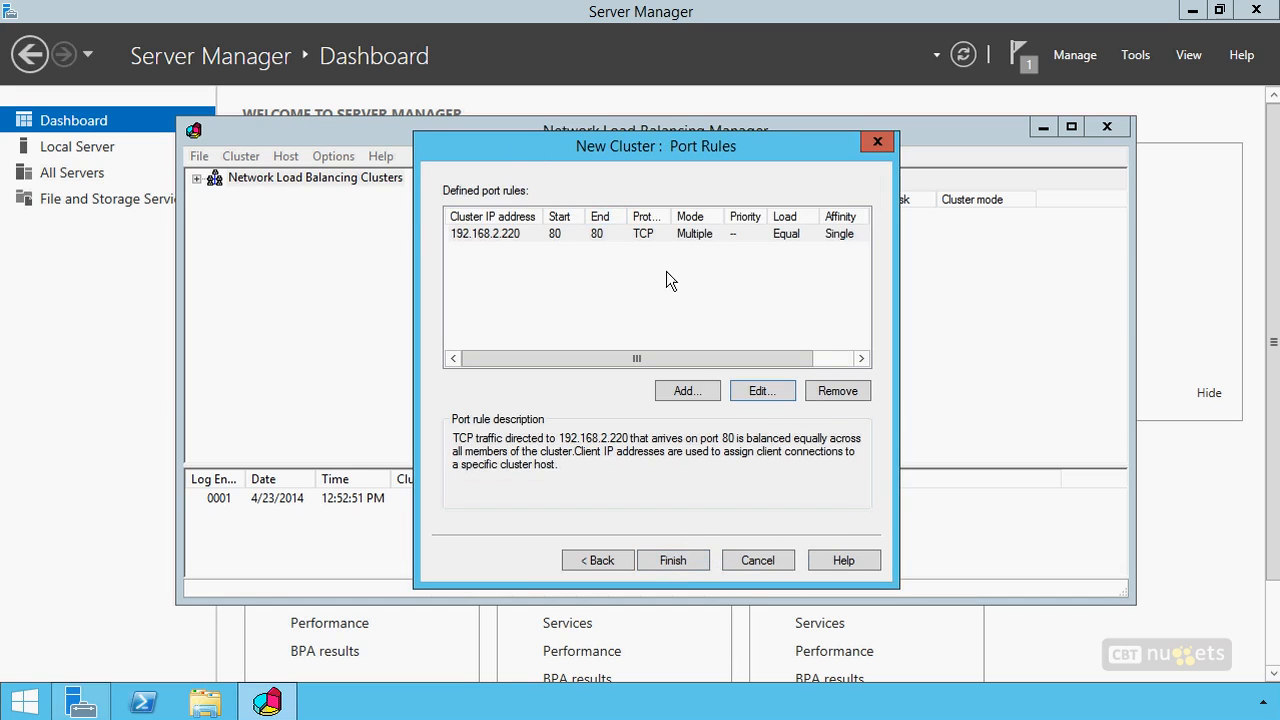
click(673, 558)
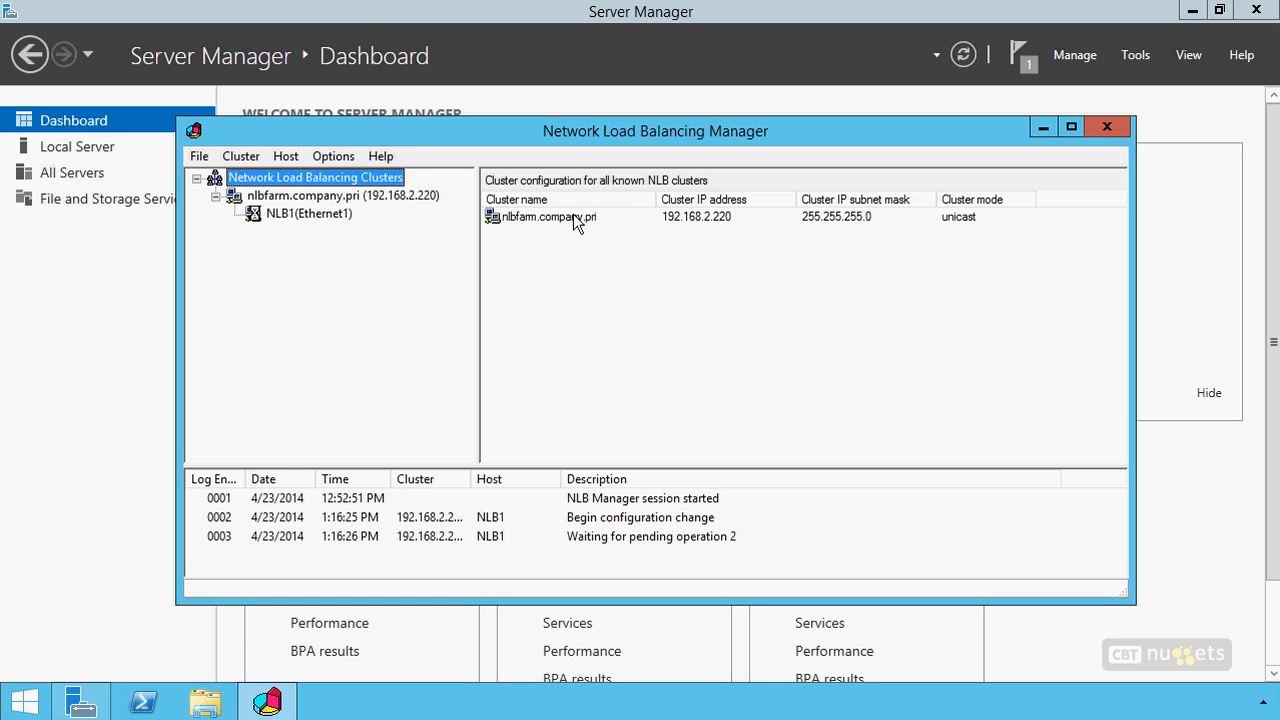
Examine the host status of the nlbfarm.company.pri cluster and the port rules configured on host NLB1
click(386, 196)
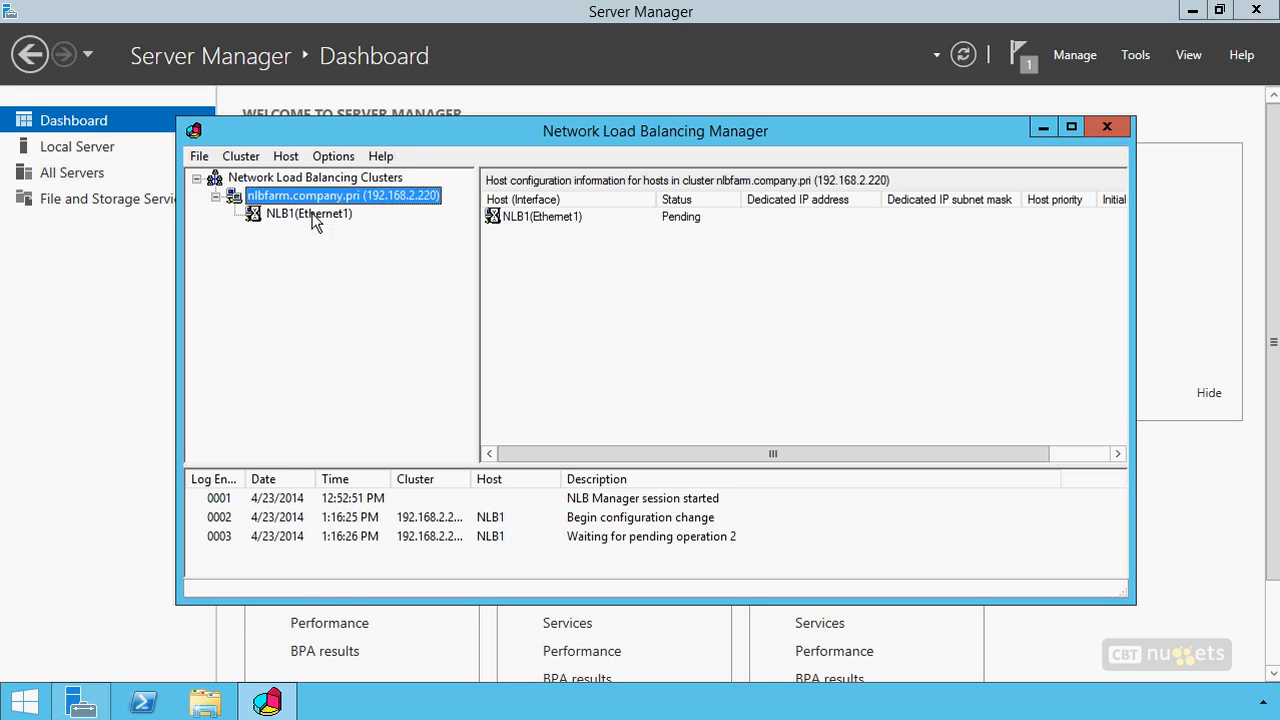
click(314, 216)
click(352, 196)
right_click(316, 213)
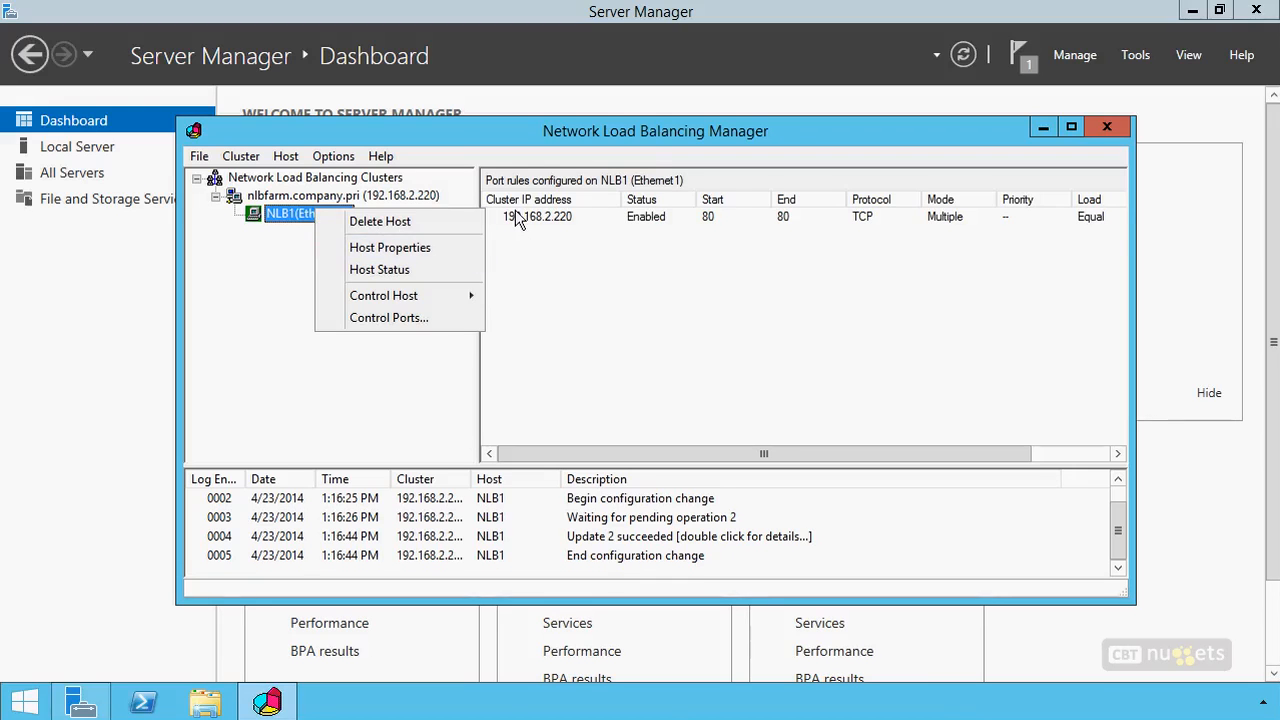
click(517, 215)
click(322, 220)
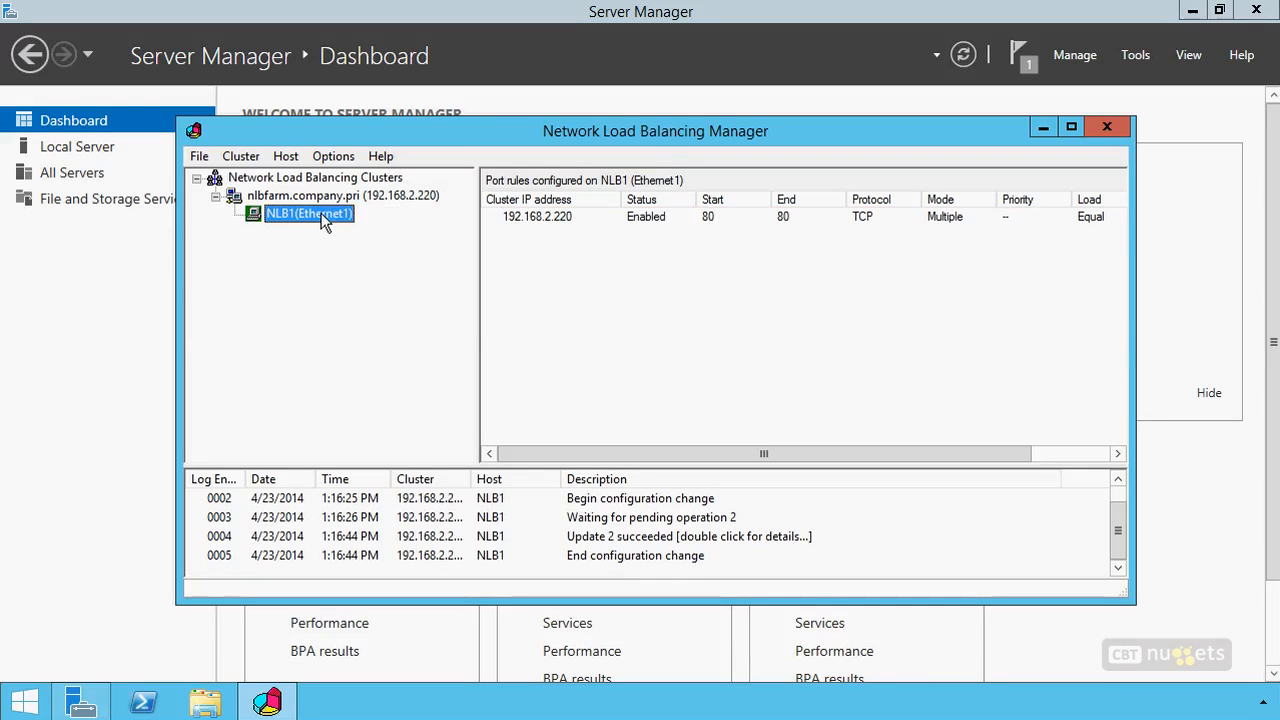
Review NLB1's host properties, including its cluster IP addresses and cluster parameters, and open its port 80 rule for editing
right_click(322, 220)
click(400, 256)
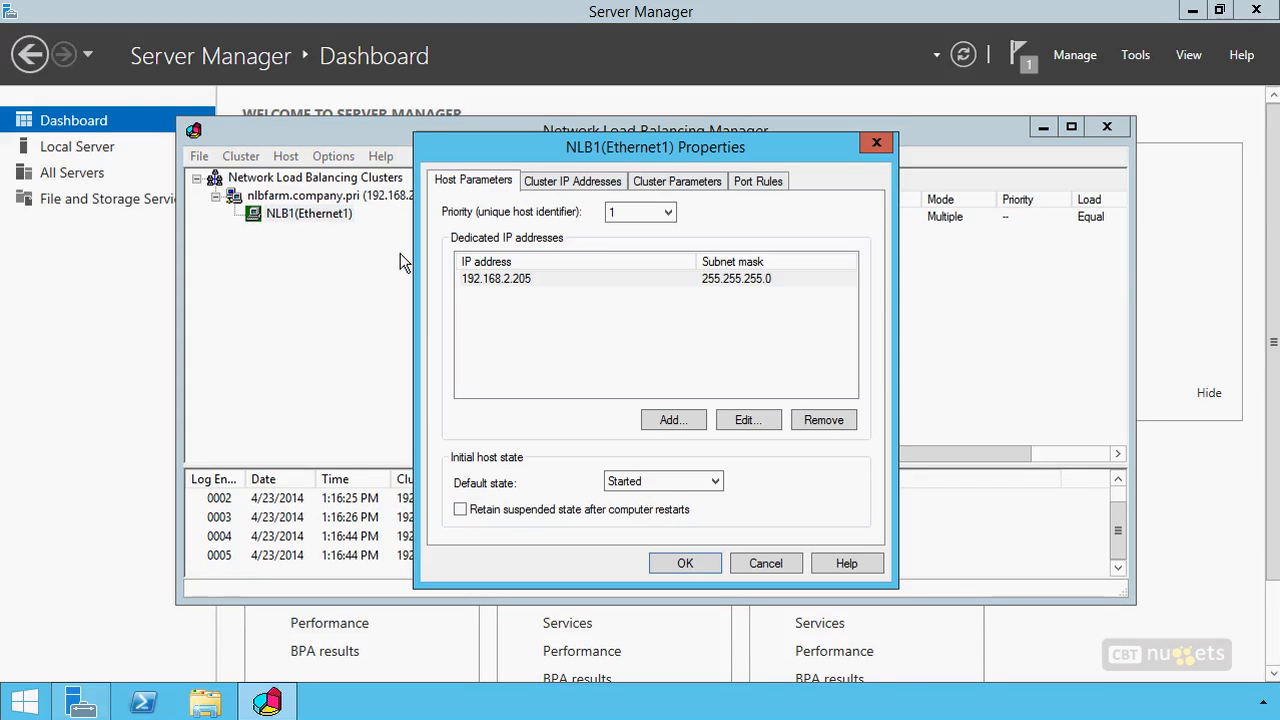
click(576, 181)
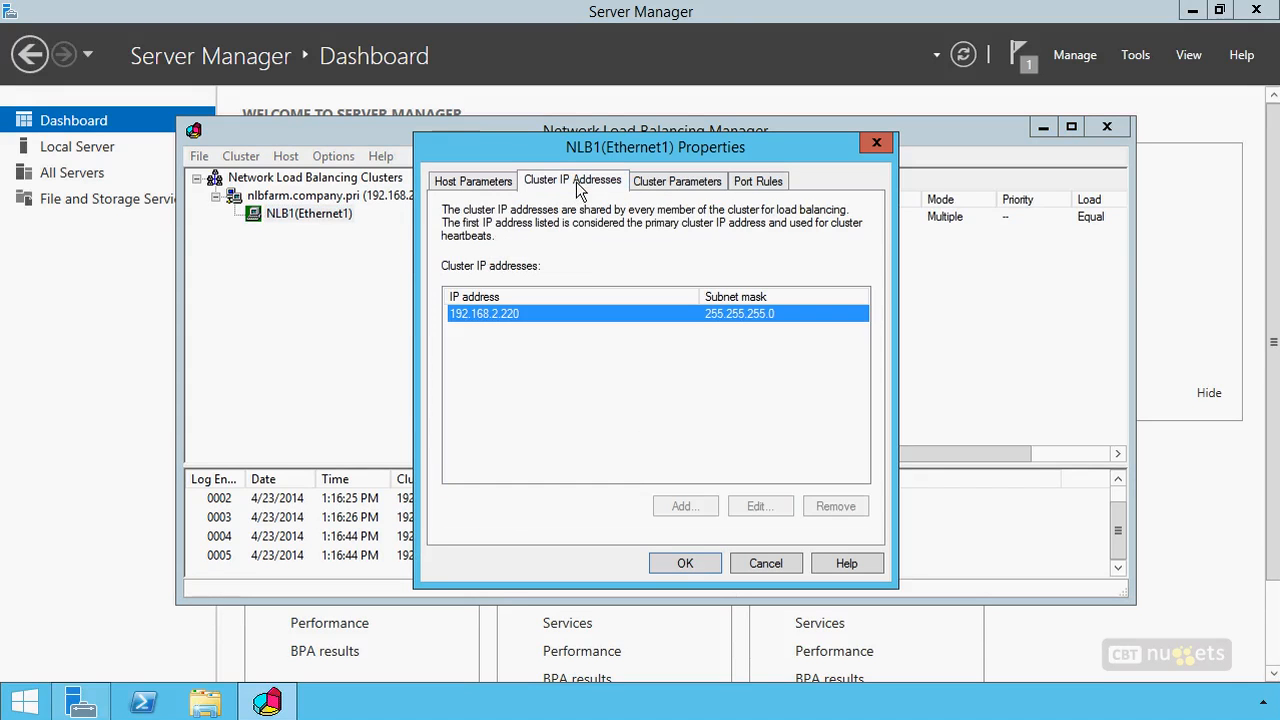
click(680, 182)
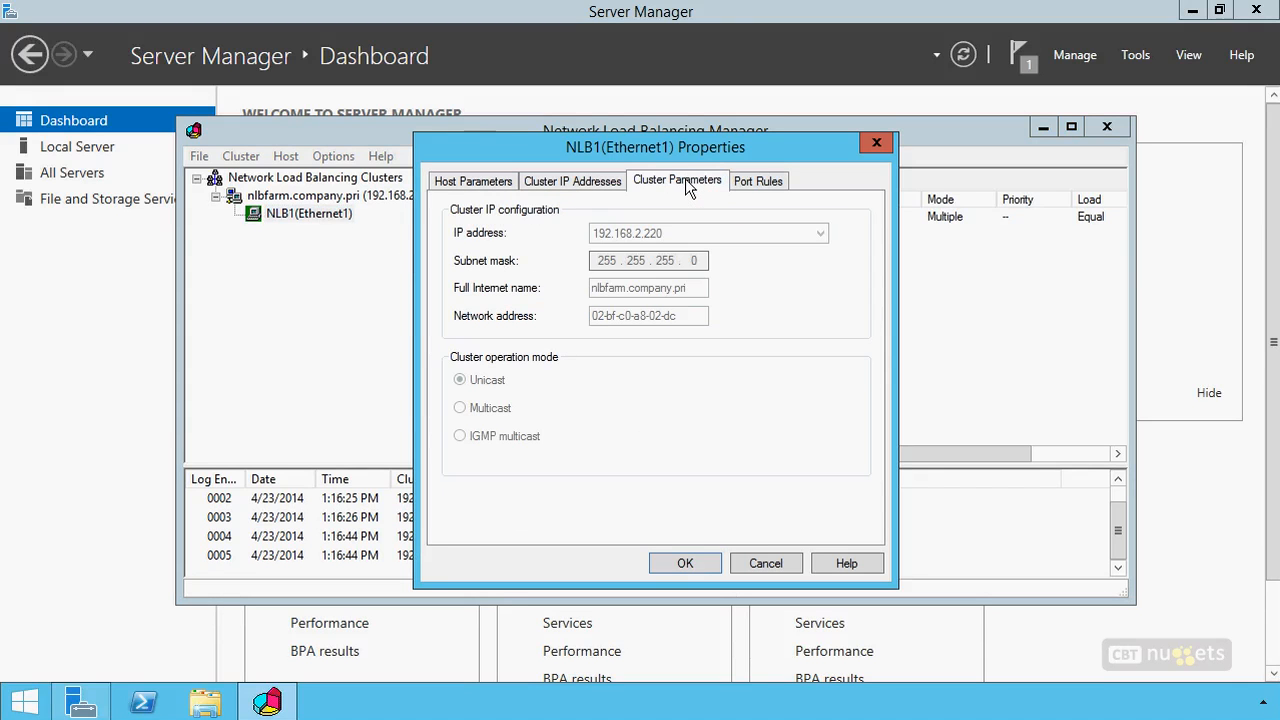
click(751, 182)
click(756, 407)
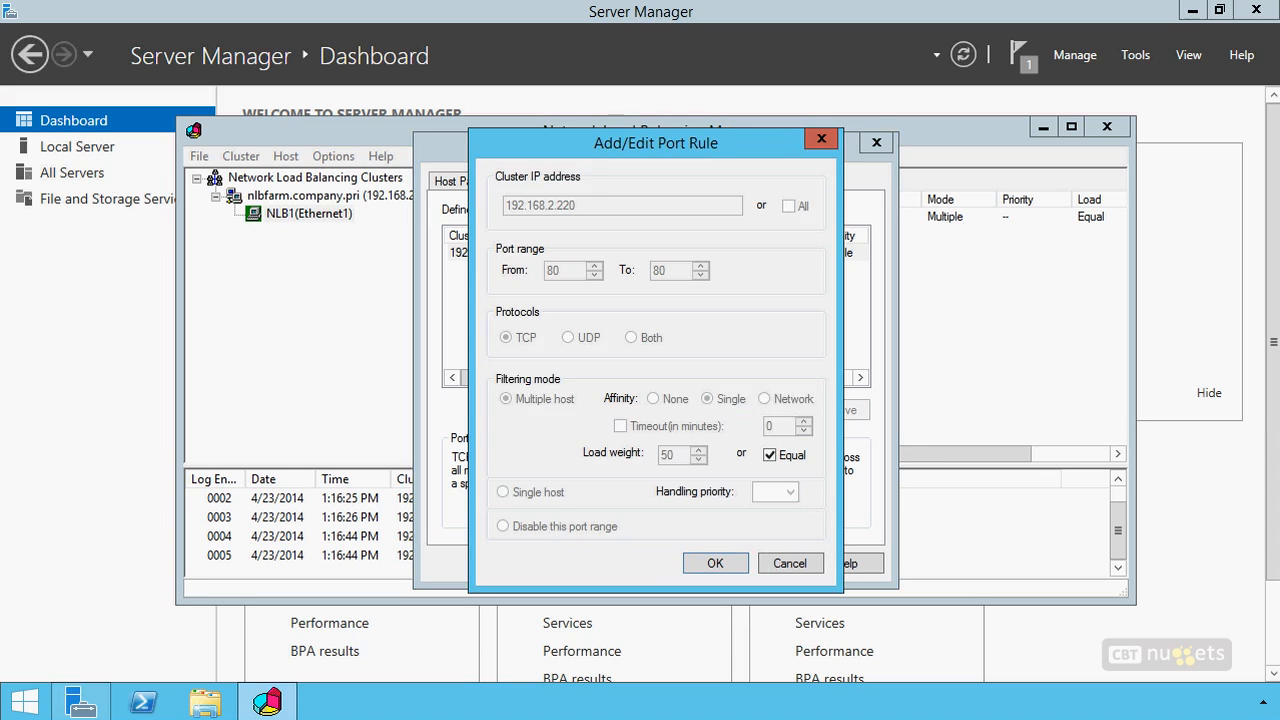
mouse_move(630, 436)
mouse_down()
mouse_move(578, 440)
mouse_move(656, 516)
mouse_up()
drag(800, 438, 808, 516)
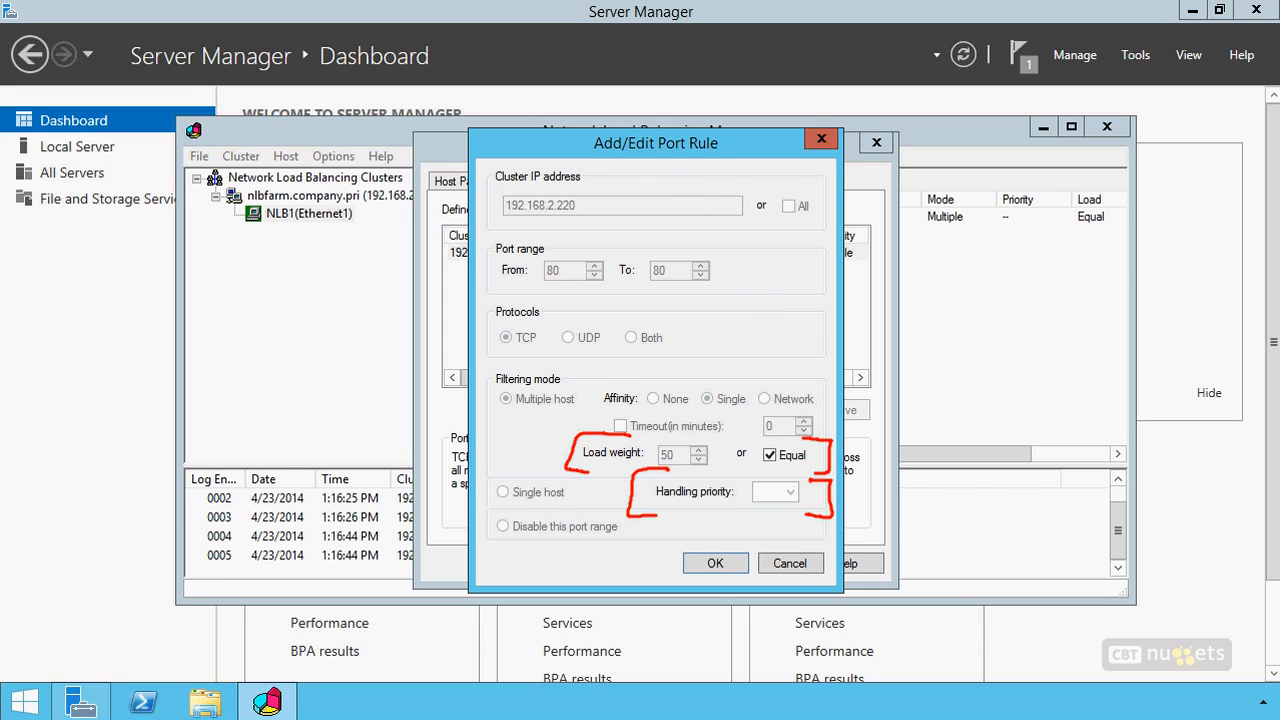
mouse_move(134, 361)
mouse_down()
mouse_move(121, 361)
mouse_move(149, 363)
mouse_move(145, 392)
mouse_move(329, 309)
mouse_move(177, 263)
mouse_move(210, 413)
mouse_up()
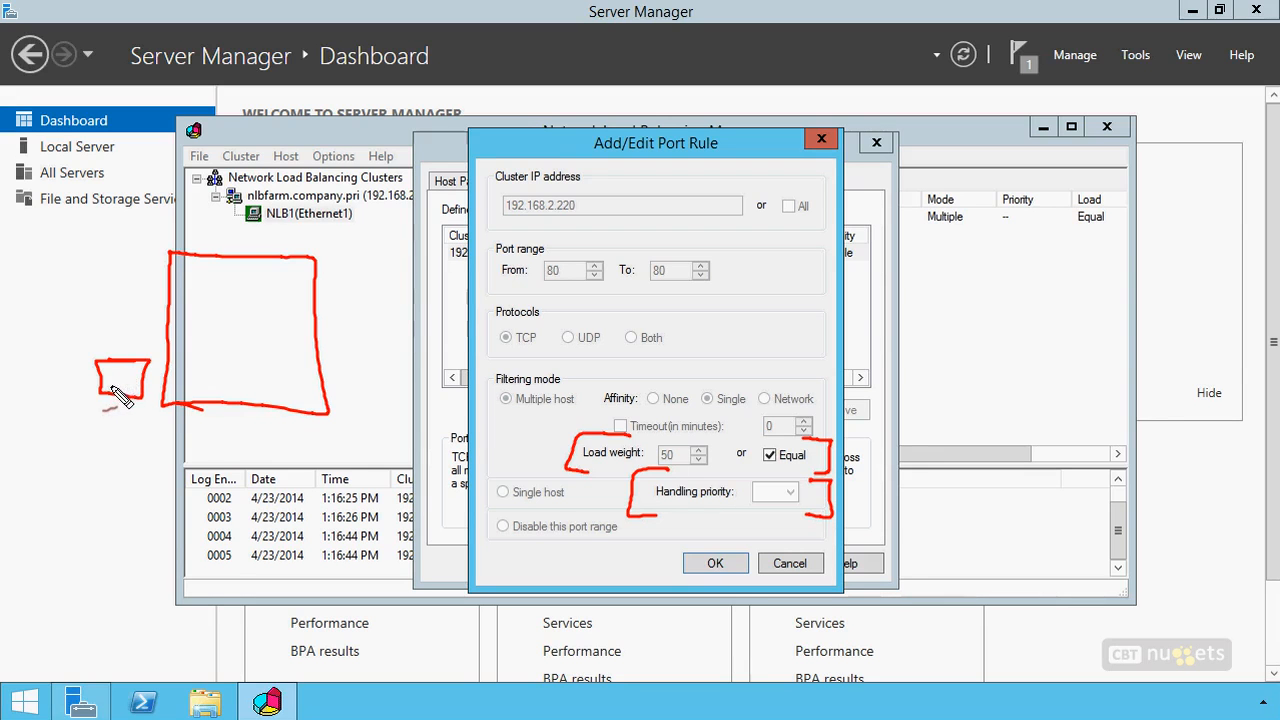
mouse_move(250, 311)
mouse_down()
mouse_move(232, 344)
mouse_move(270, 346)
mouse_up()
mouse_move(268, 326)
mouse_down()
mouse_move(234, 349)
mouse_move(256, 334)
mouse_up()
mouse_move(218, 268)
mouse_down()
mouse_move(228, 297)
mouse_move(257, 297)
mouse_up()
drag(256, 281, 238, 297)
mouse_move(114, 372)
mouse_down()
mouse_move(117, 394)
mouse_move(137, 392)
mouse_up()
drag(136, 377, 124, 393)
drag(172, 455, 181, 453)
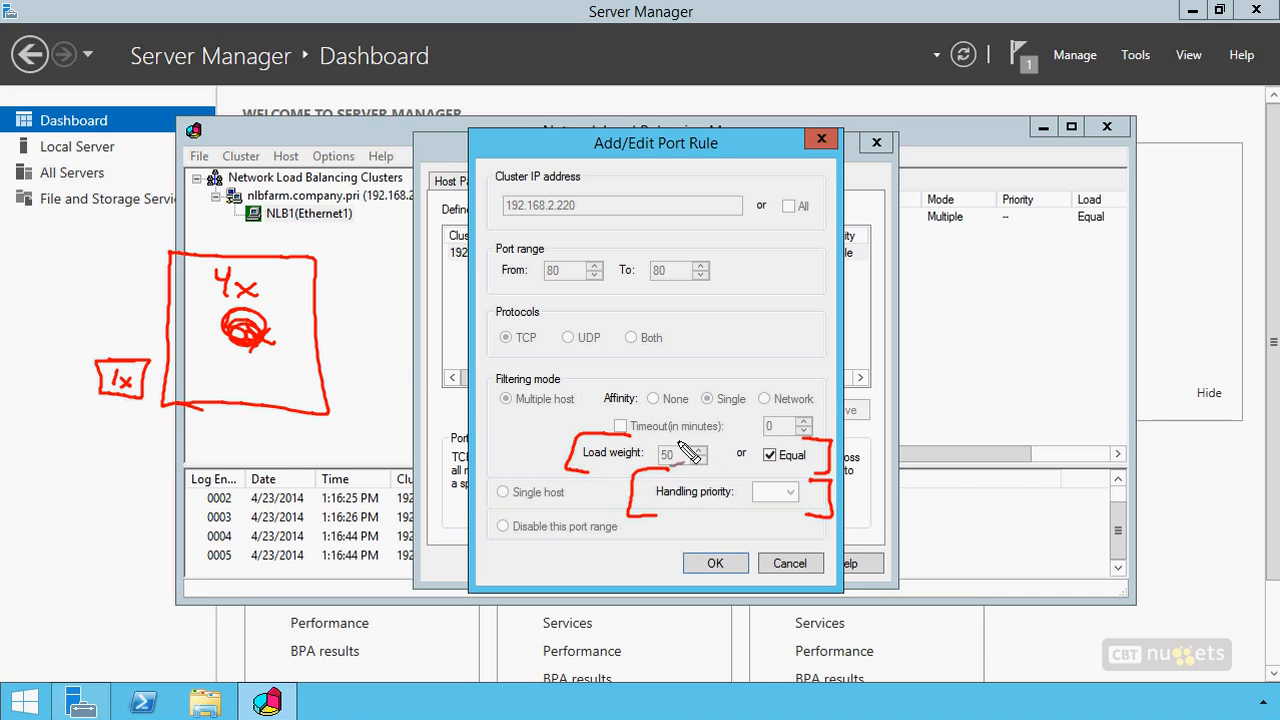
drag(702, 436, 684, 436)
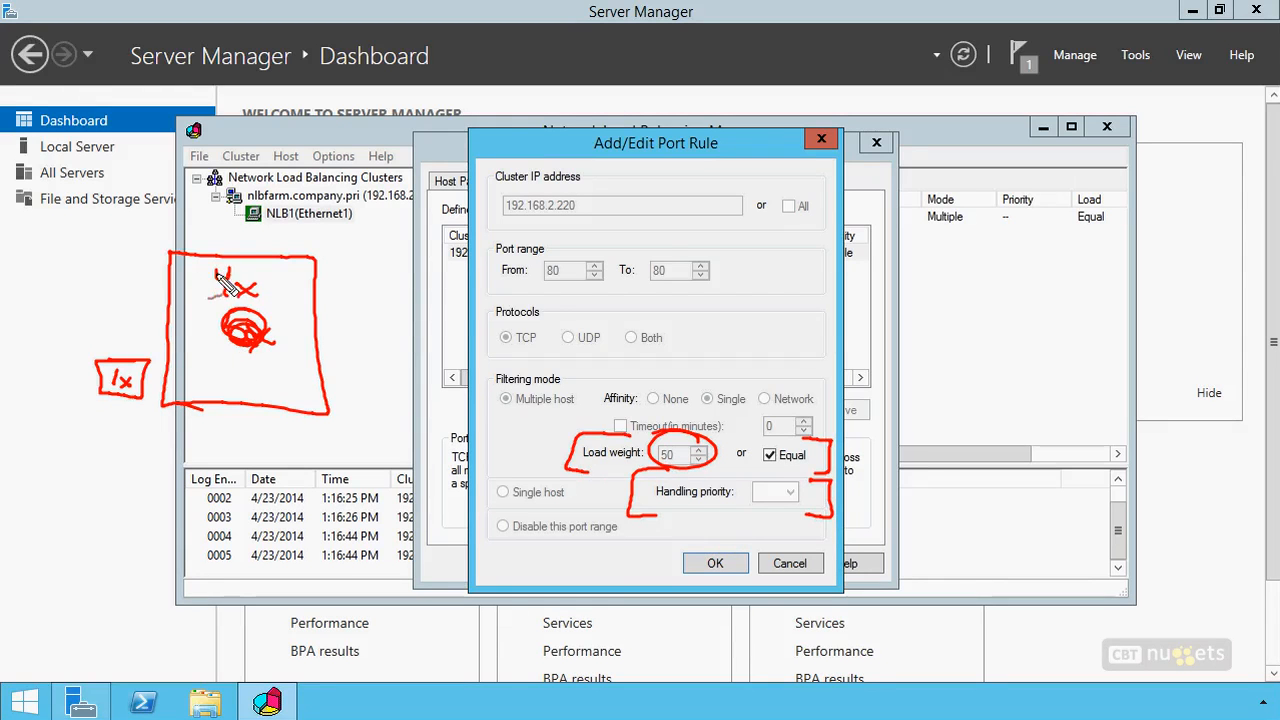
drag(236, 280, 250, 288)
mouse_move(250, 370)
mouse_down()
mouse_move(245, 393)
mouse_move(276, 393)
mouse_up()
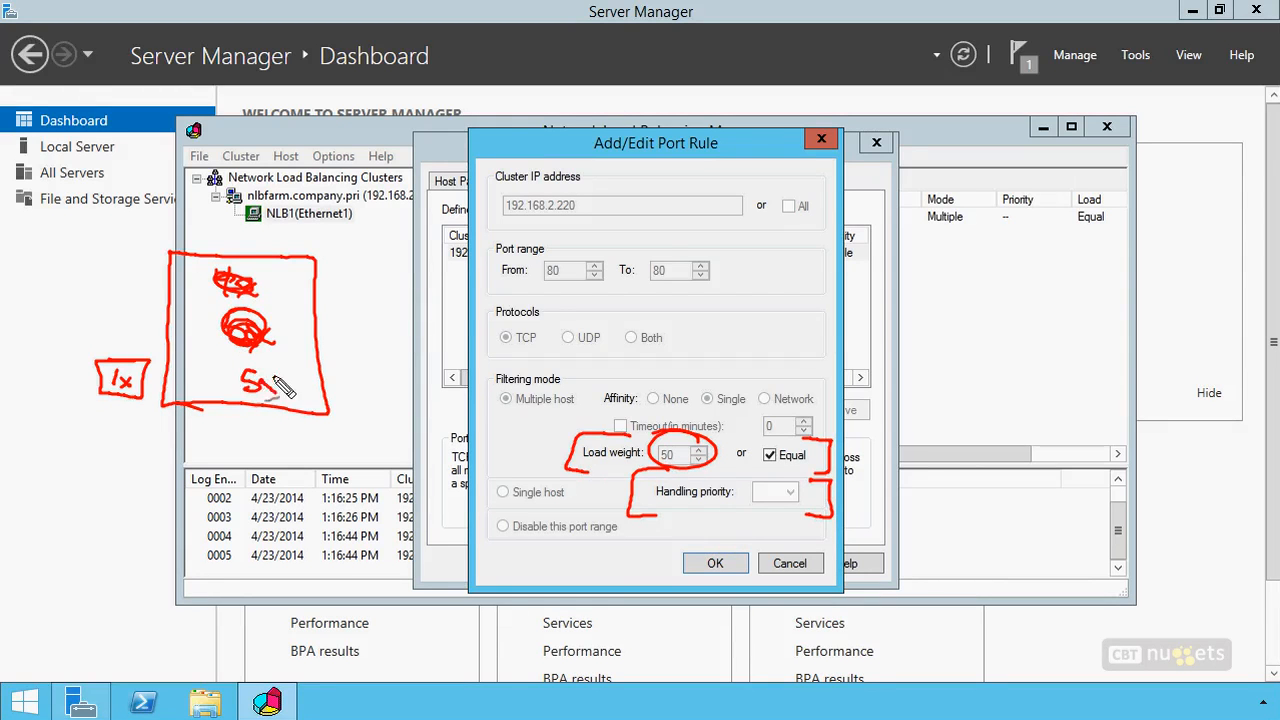
mouse_move(190, 345)
mouse_down()
mouse_move(187, 362)
mouse_move(209, 347)
mouse_up()
drag(98, 343, 98, 356)
mouse_move(95, 356)
mouse_down()
mouse_move(110, 345)
mouse_move(97, 374)
mouse_up()
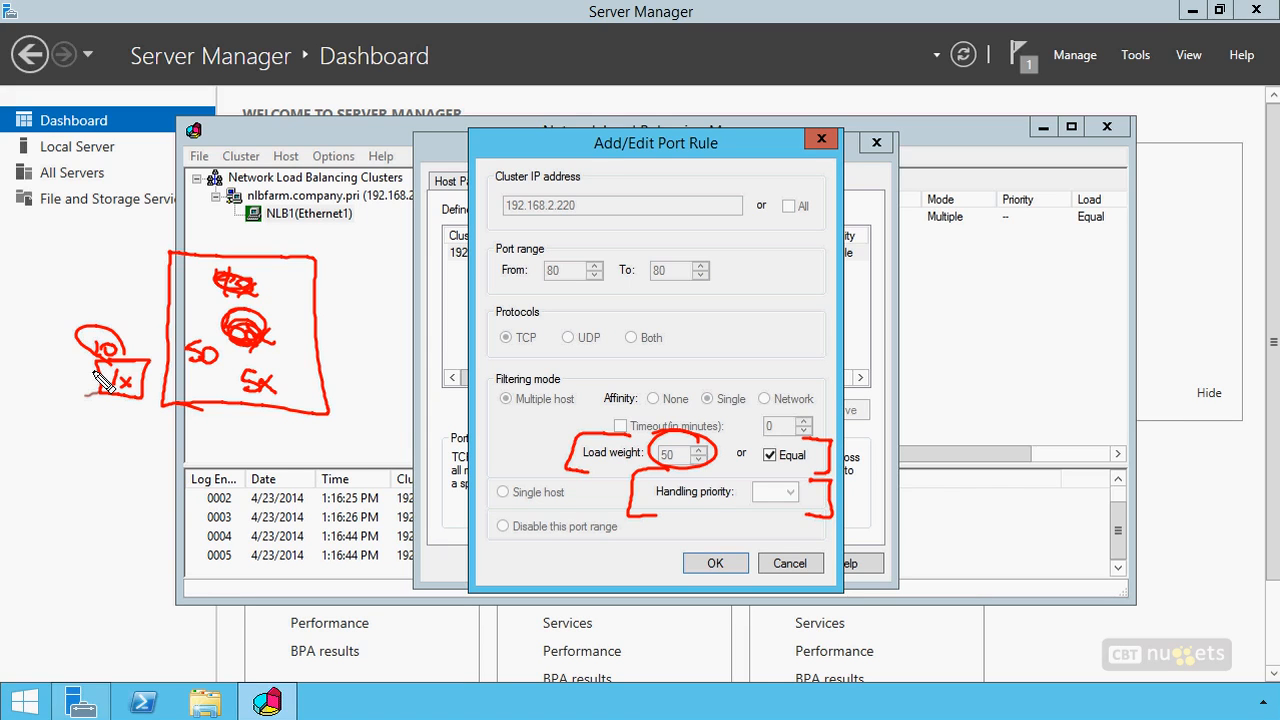
mouse_move(190, 351)
mouse_down()
mouse_move(204, 344)
mouse_move(194, 368)
mouse_move(183, 353)
mouse_up()
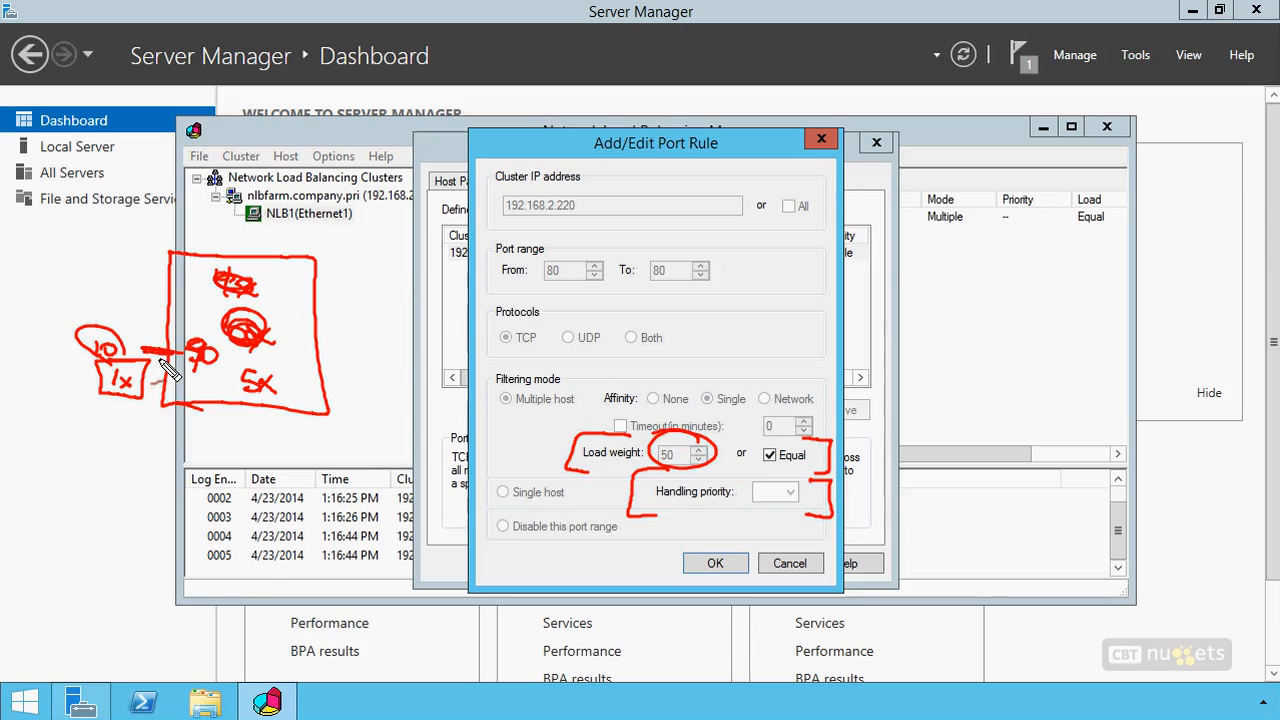
mouse_move(246, 460)
mouse_down()
mouse_move(246, 424)
mouse_move(258, 424)
mouse_up()
mouse_move(127, 418)
mouse_down()
mouse_move(127, 446)
mouse_move(136, 433)
mouse_up()
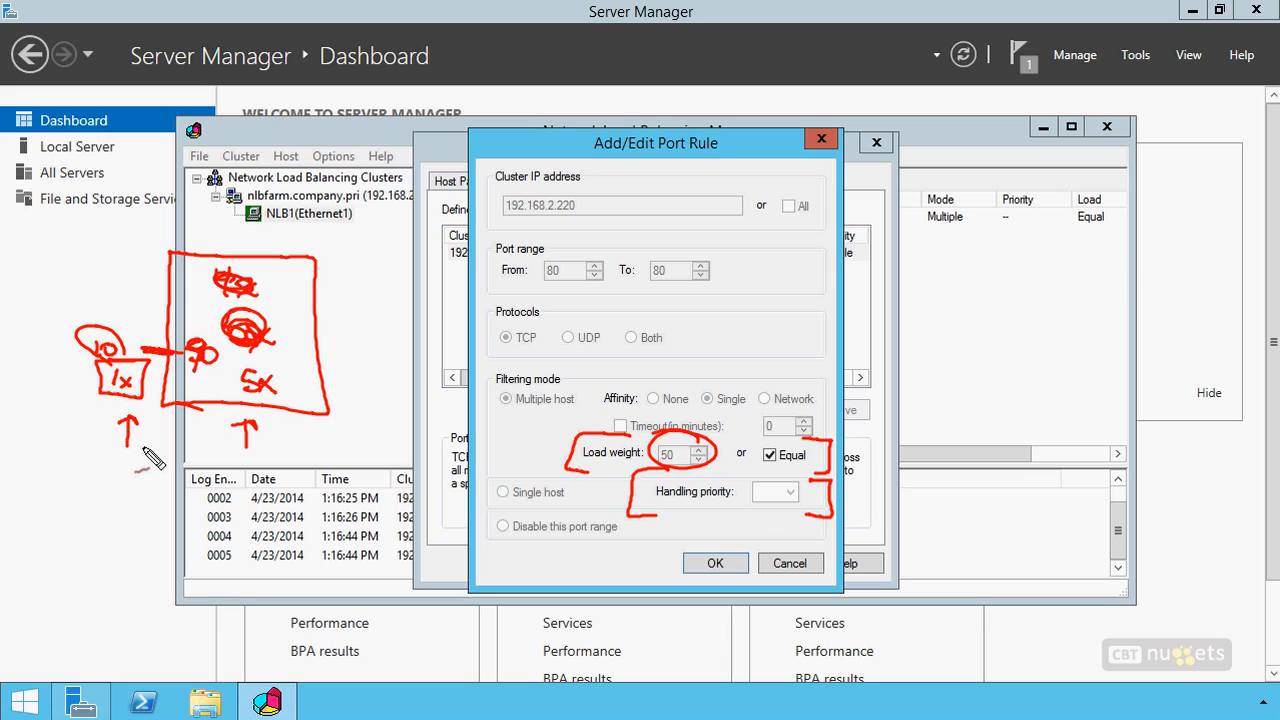
drag(688, 512, 772, 517)
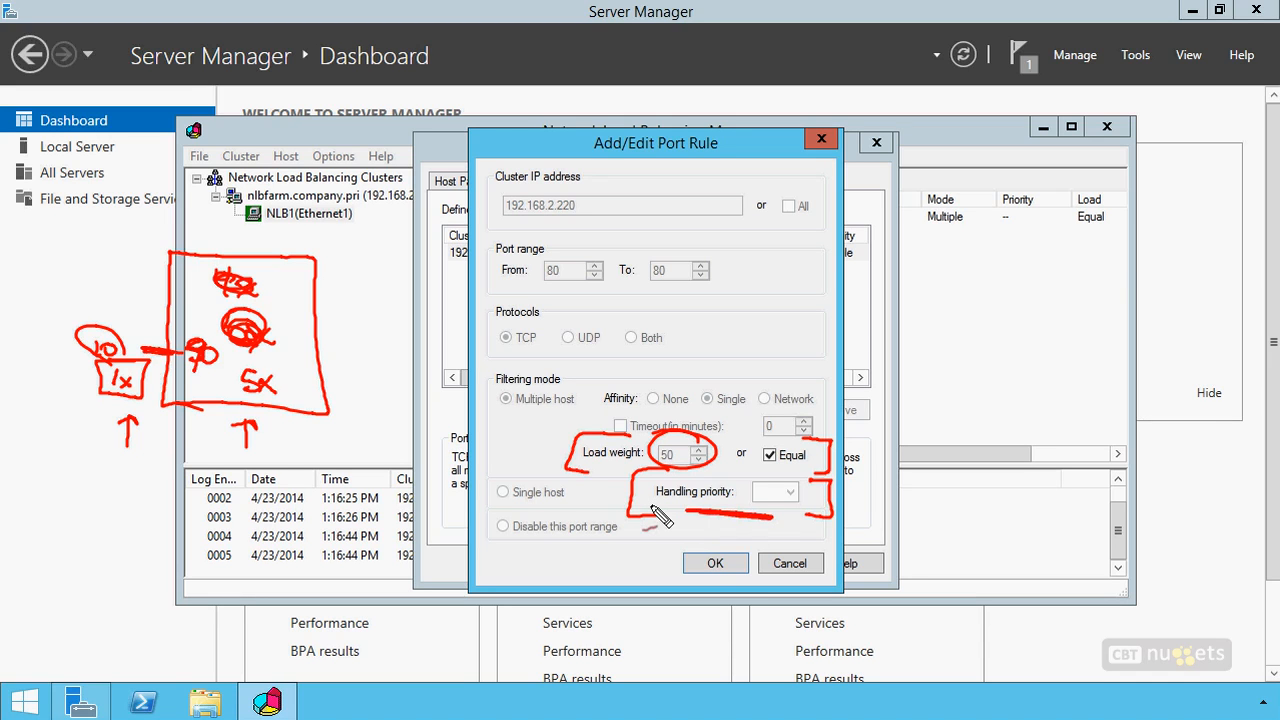
mouse_move(514, 483)
mouse_down()
mouse_move(492, 506)
mouse_move(516, 505)
mouse_up()
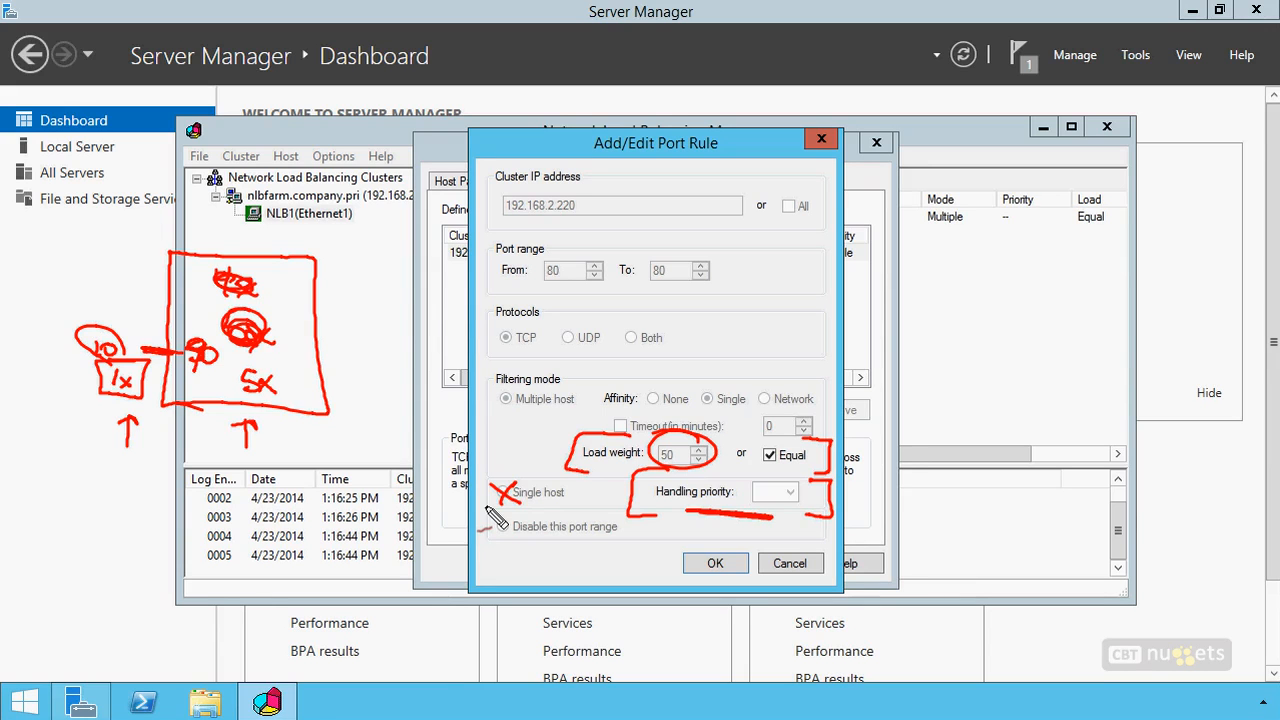
drag(653, 493, 635, 477)
Close the port 80 rule and NLB1's host properties without saving any changes
key(Escape)
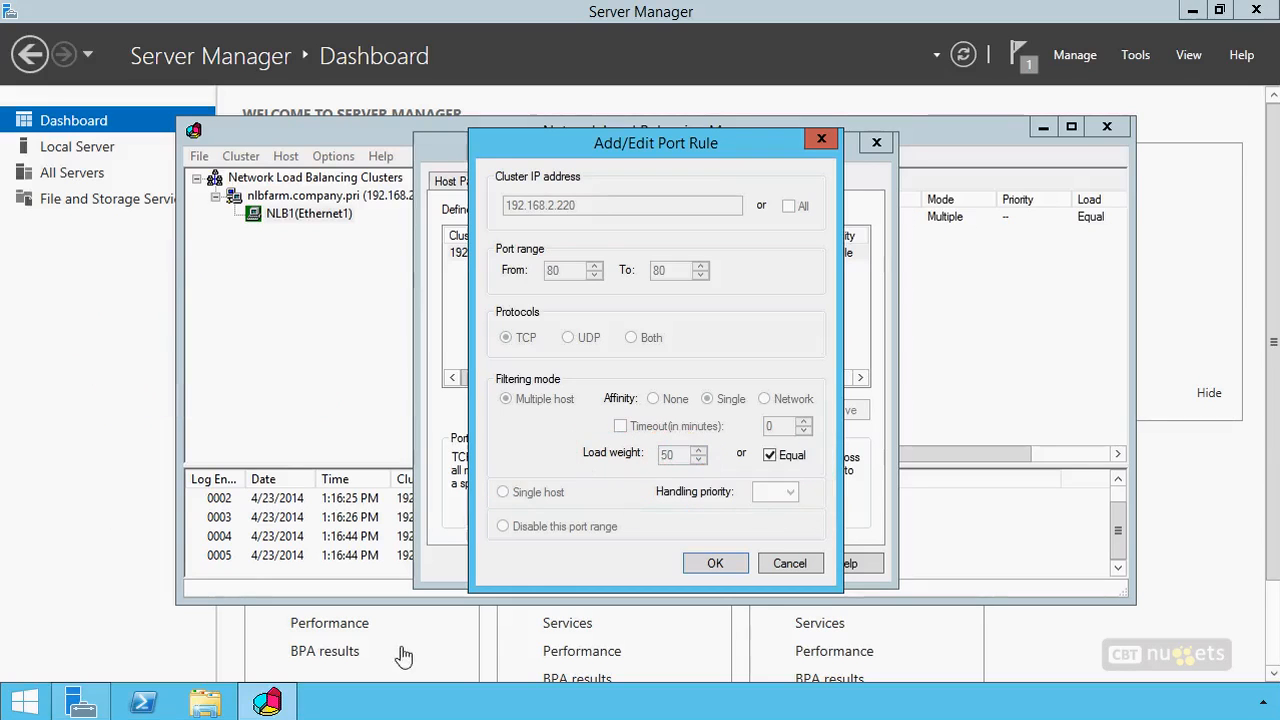
click(805, 566)
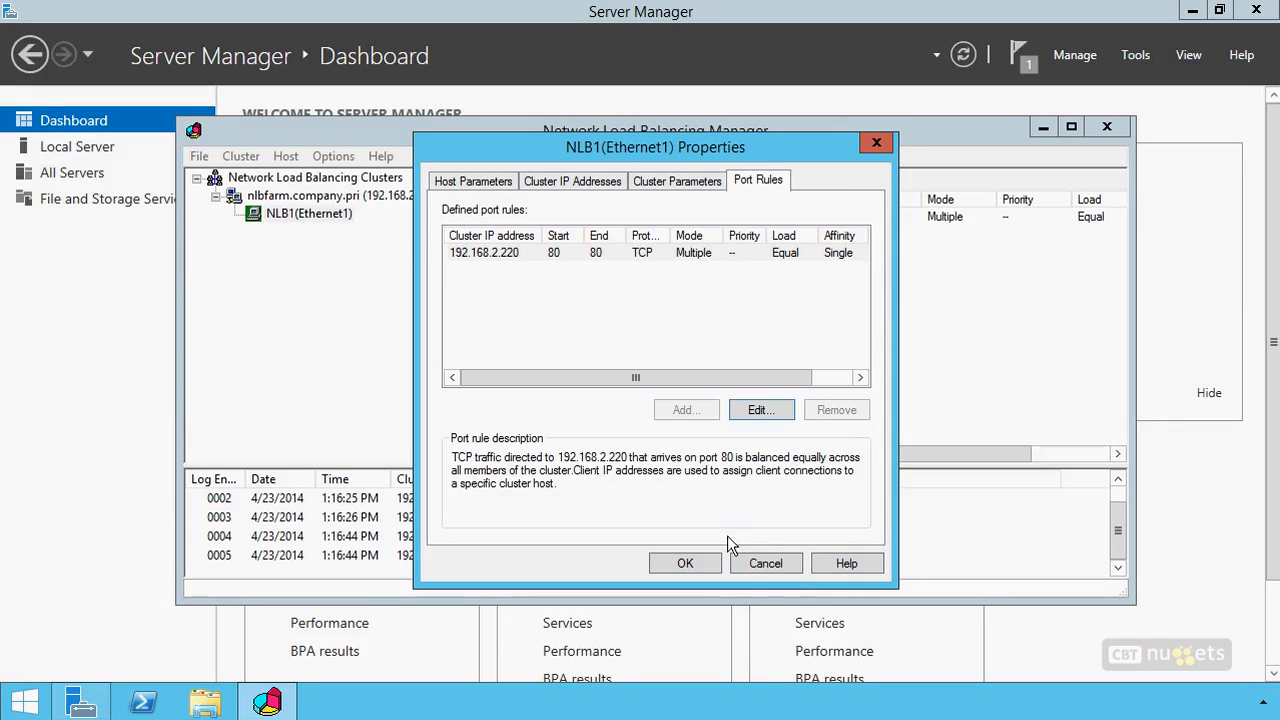
click(763, 564)
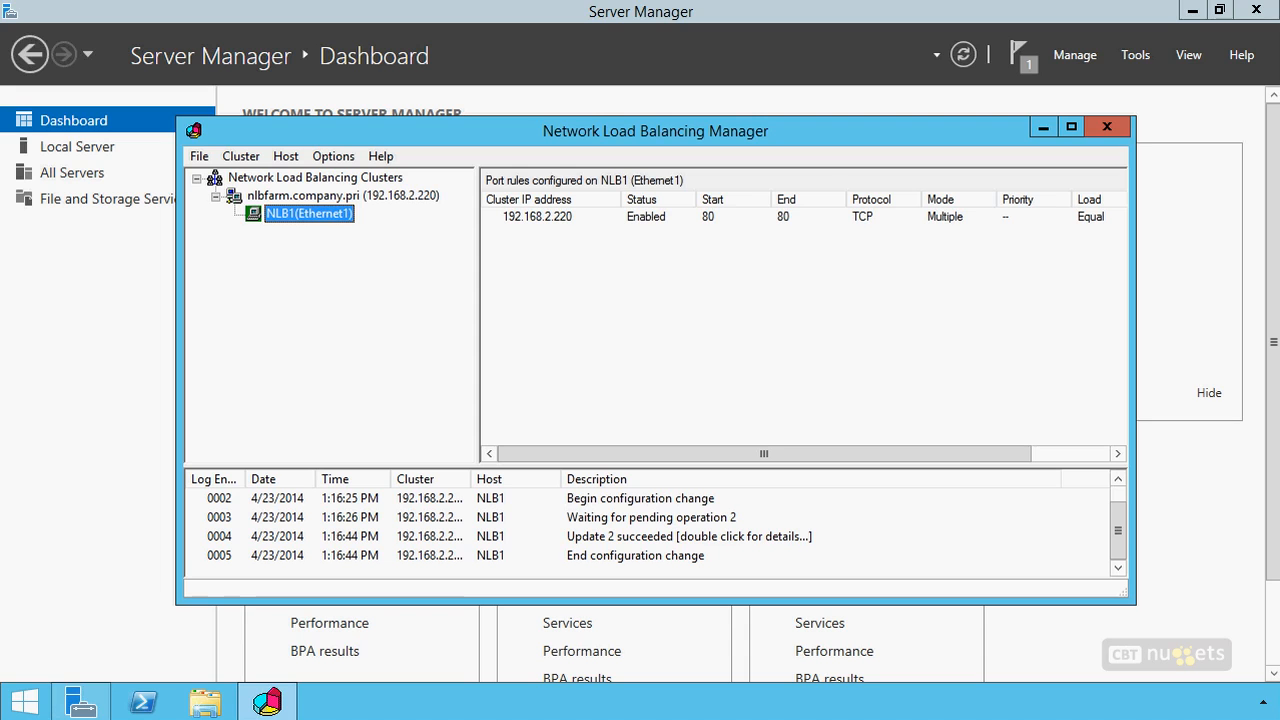
Open Windows PowerShell as administrator and allow it to make changes to the computer
right_click(154, 695)
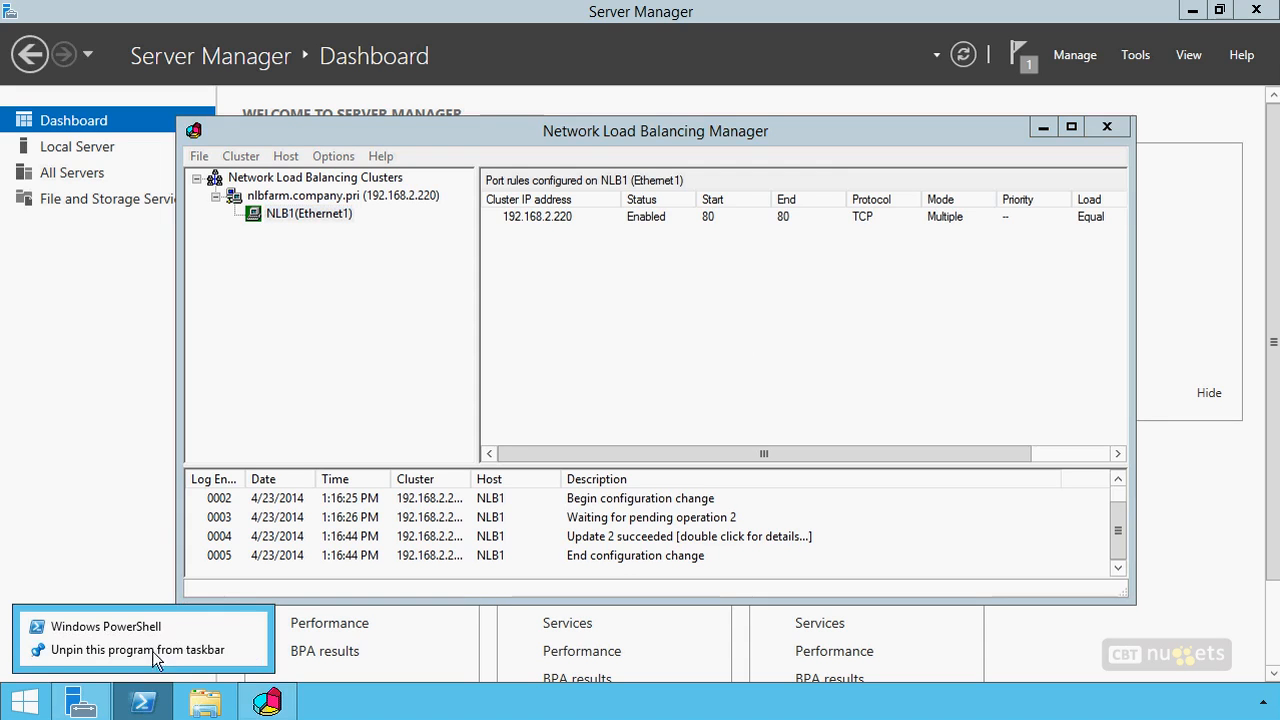
click(309, 448)
key(super)
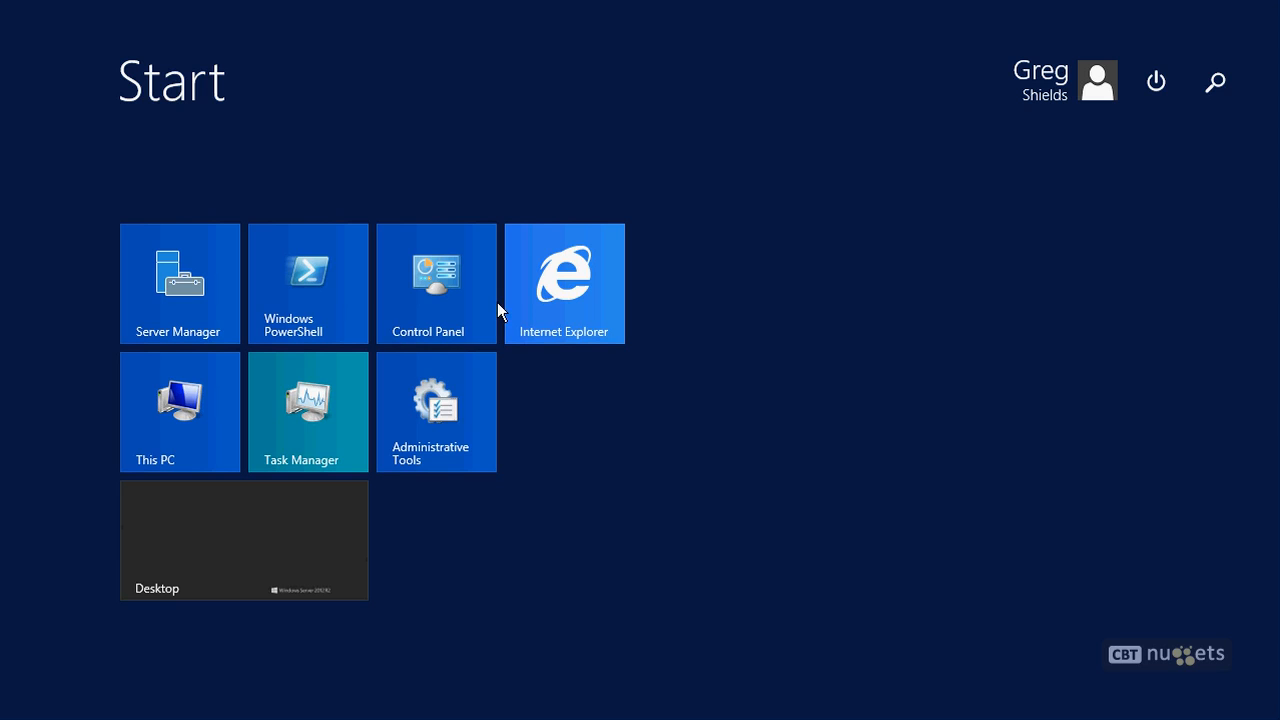
right_click(347, 282)
click(417, 372)
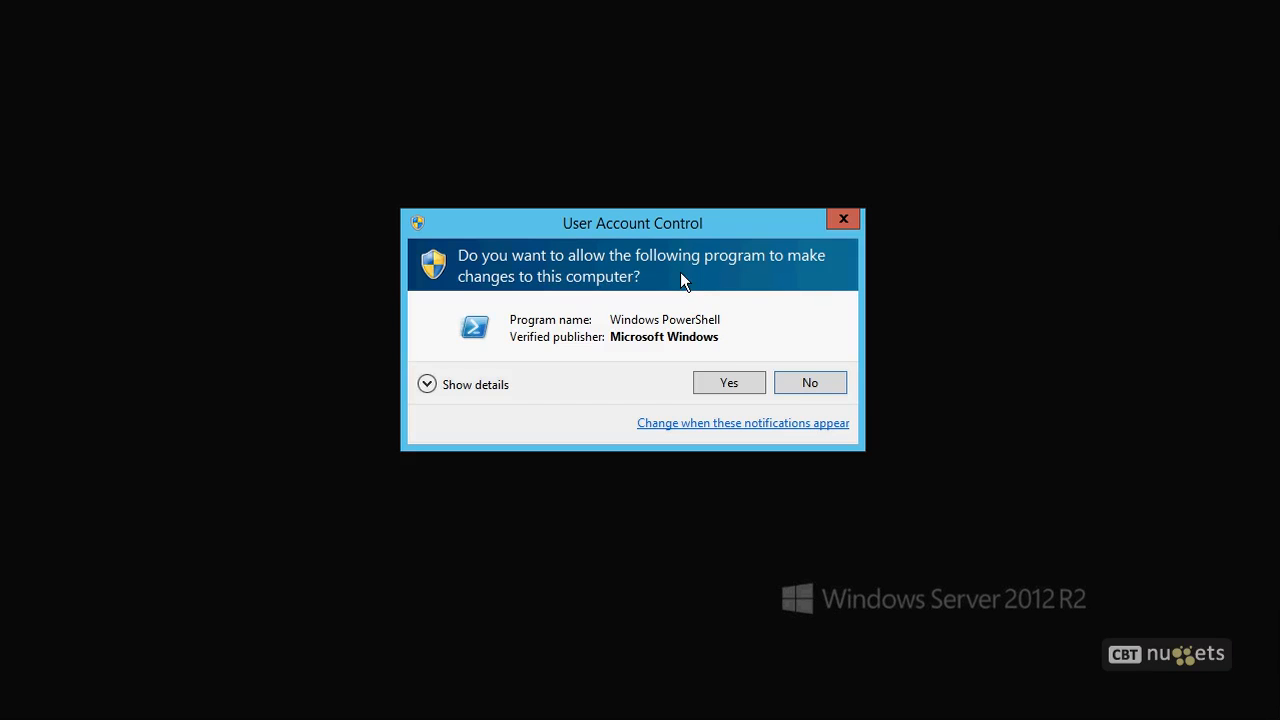
click(728, 386)
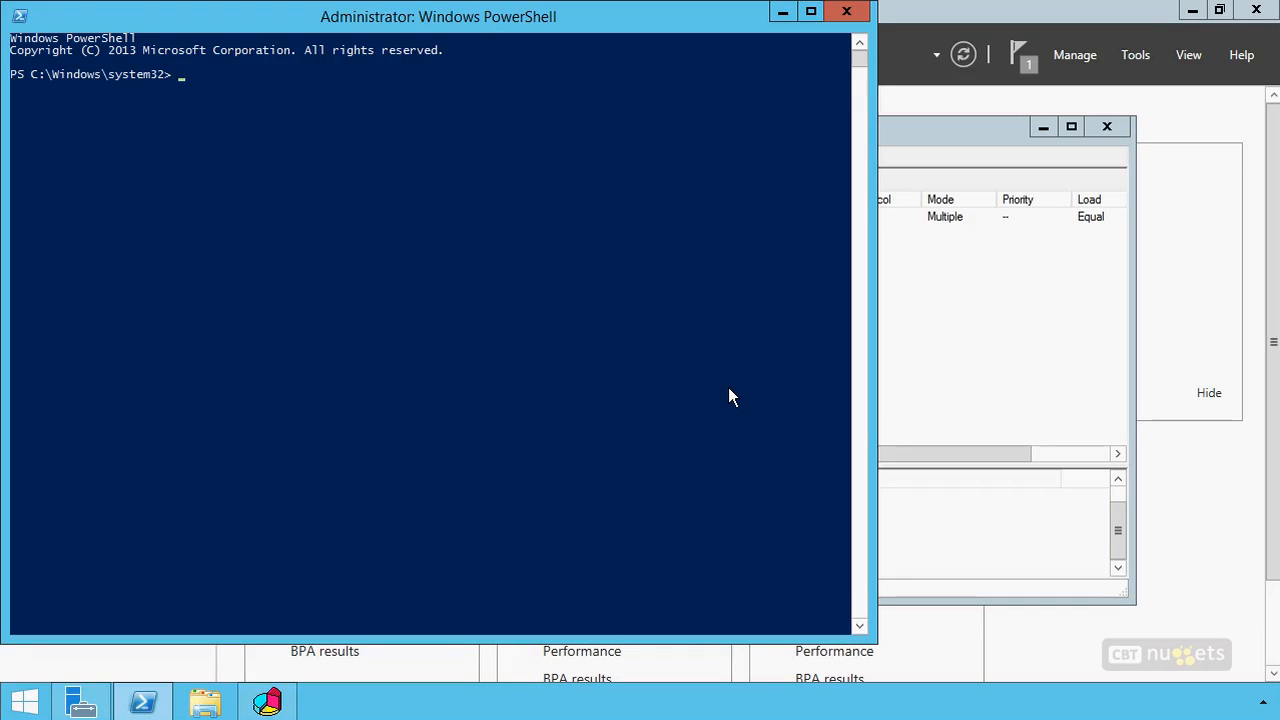
List the nodes of the load balancing cluster with Get-NlbClusterNode
text(get-nlbcl)
key(Tab)
key(Tab)
key(Tab)
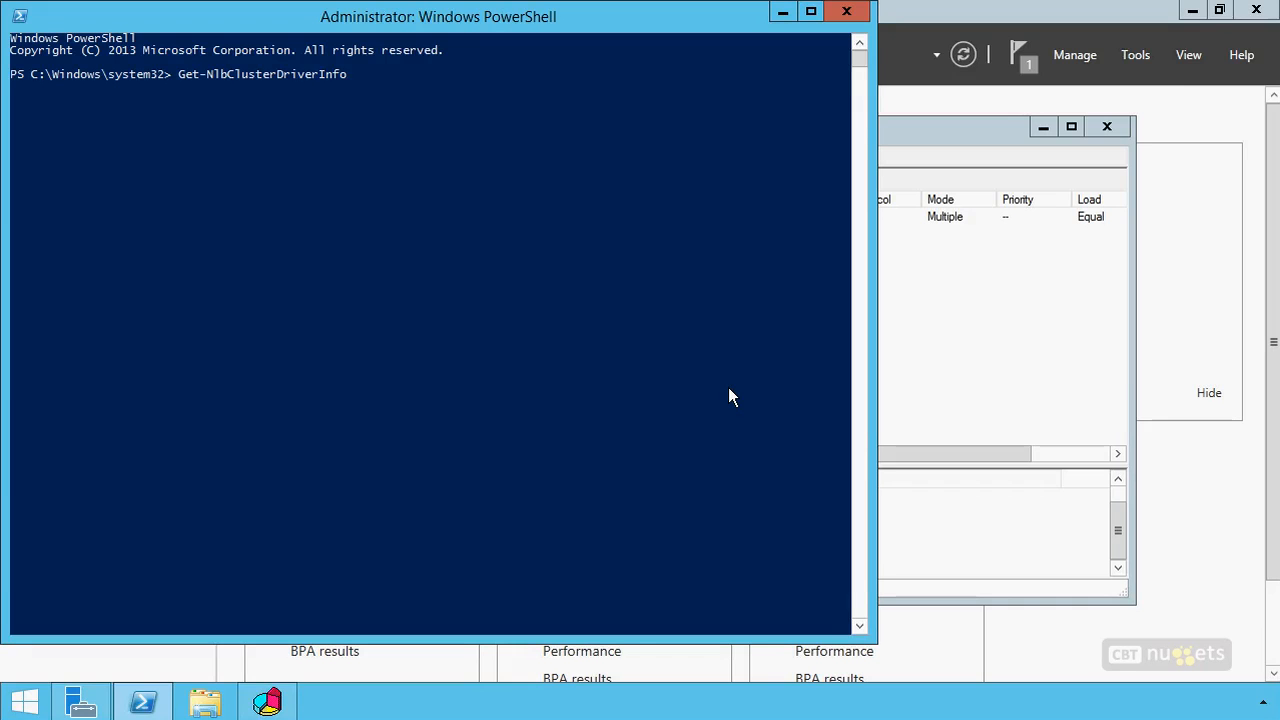
key(Return)
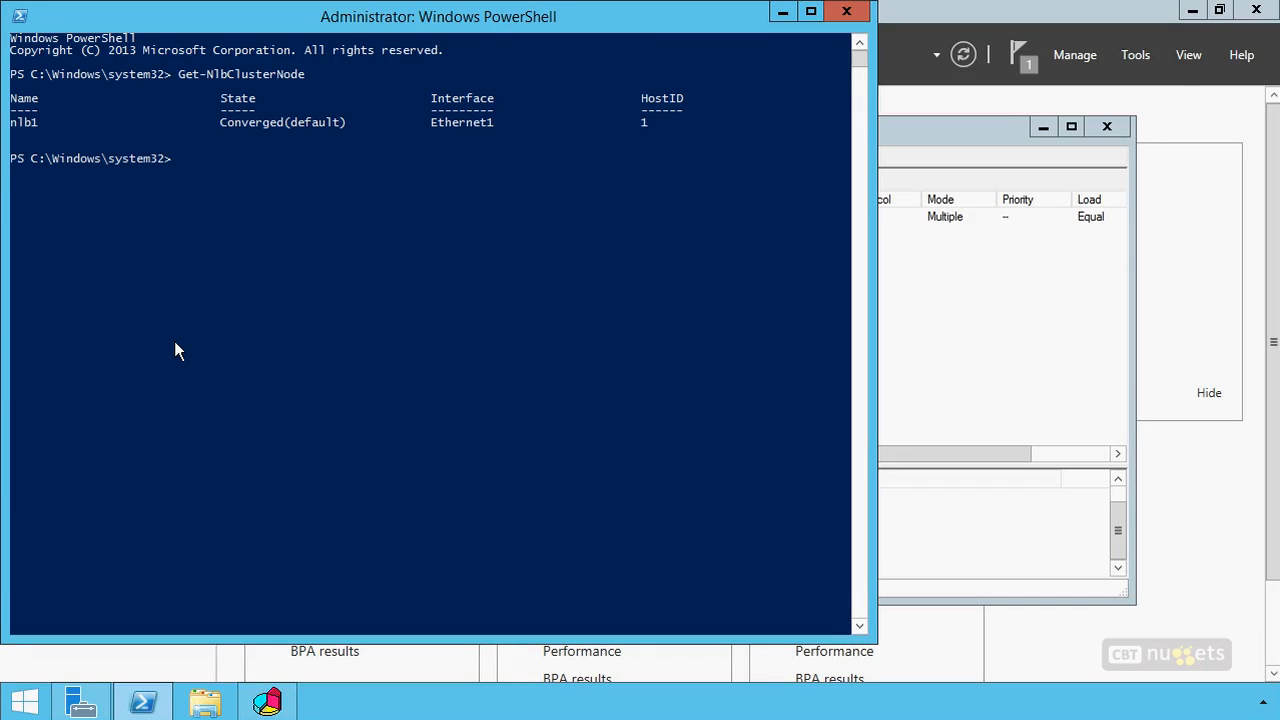
Query only node nlb1 with Get-NlbClusterNode nlb1, and list all of its properties by piping it to fl *
key(Up)
text(nlb1)
key(Return)
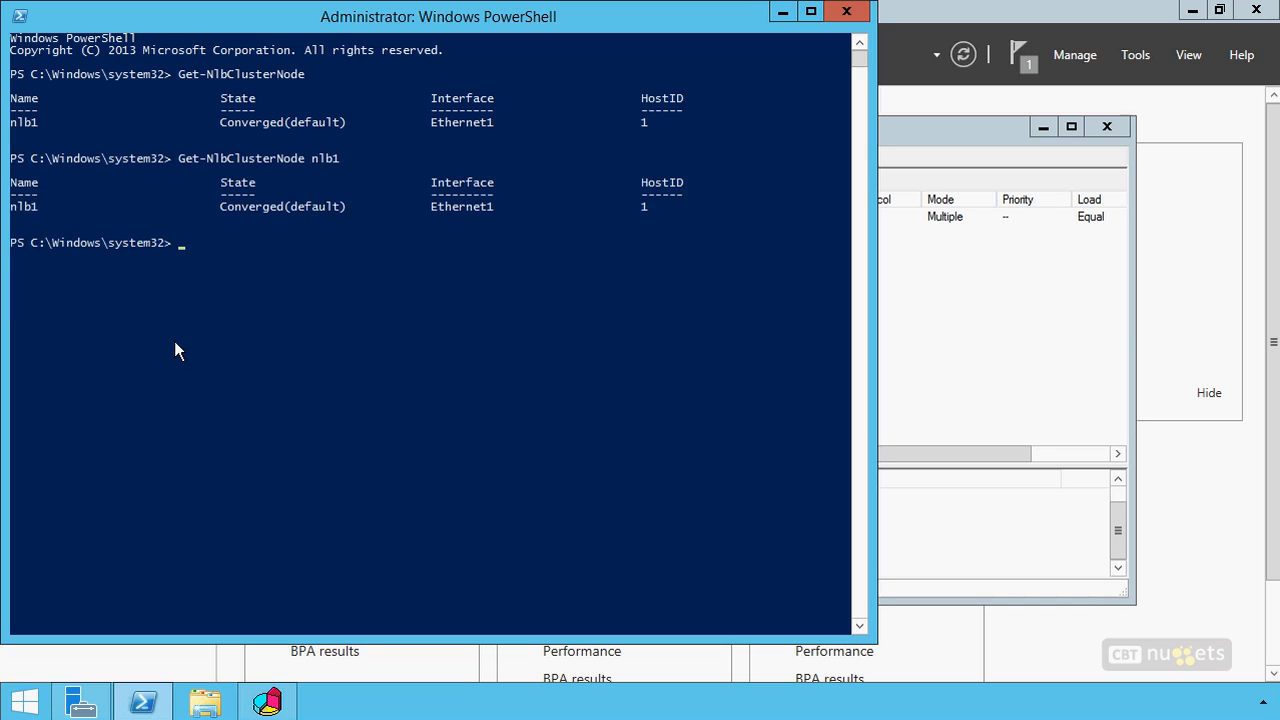
key(Up)
text(| fl *)
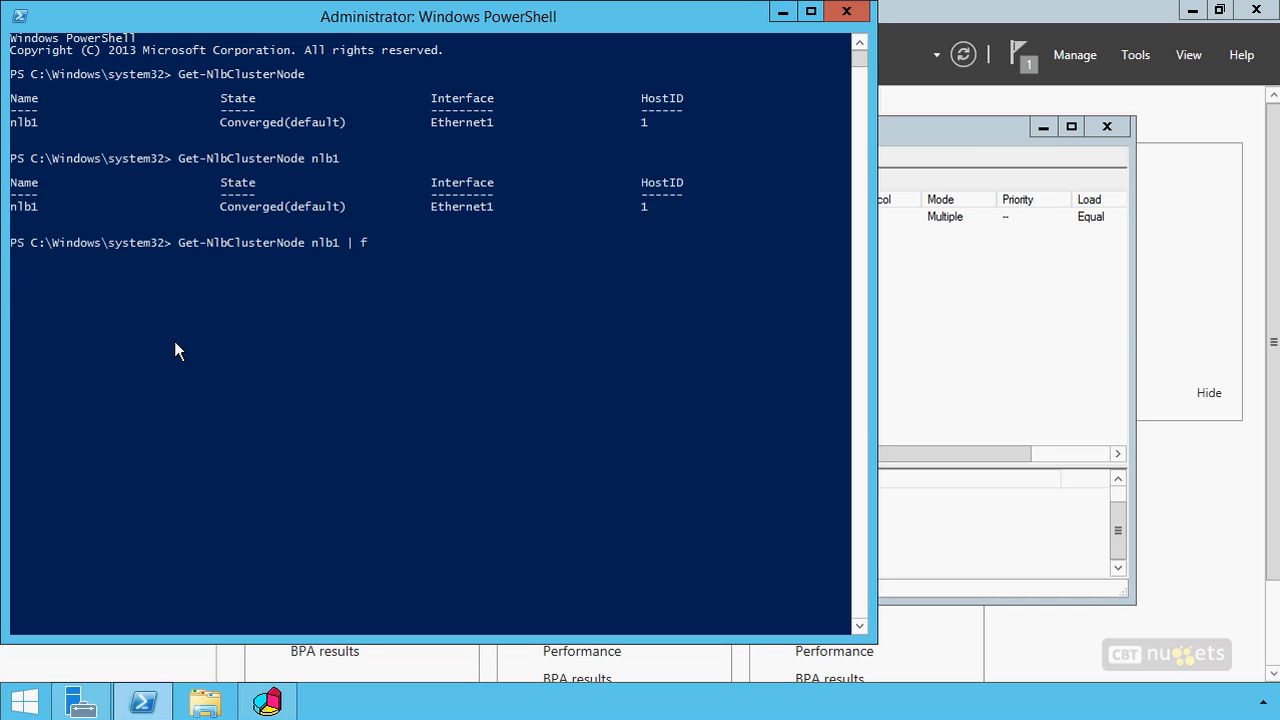
key(Return)
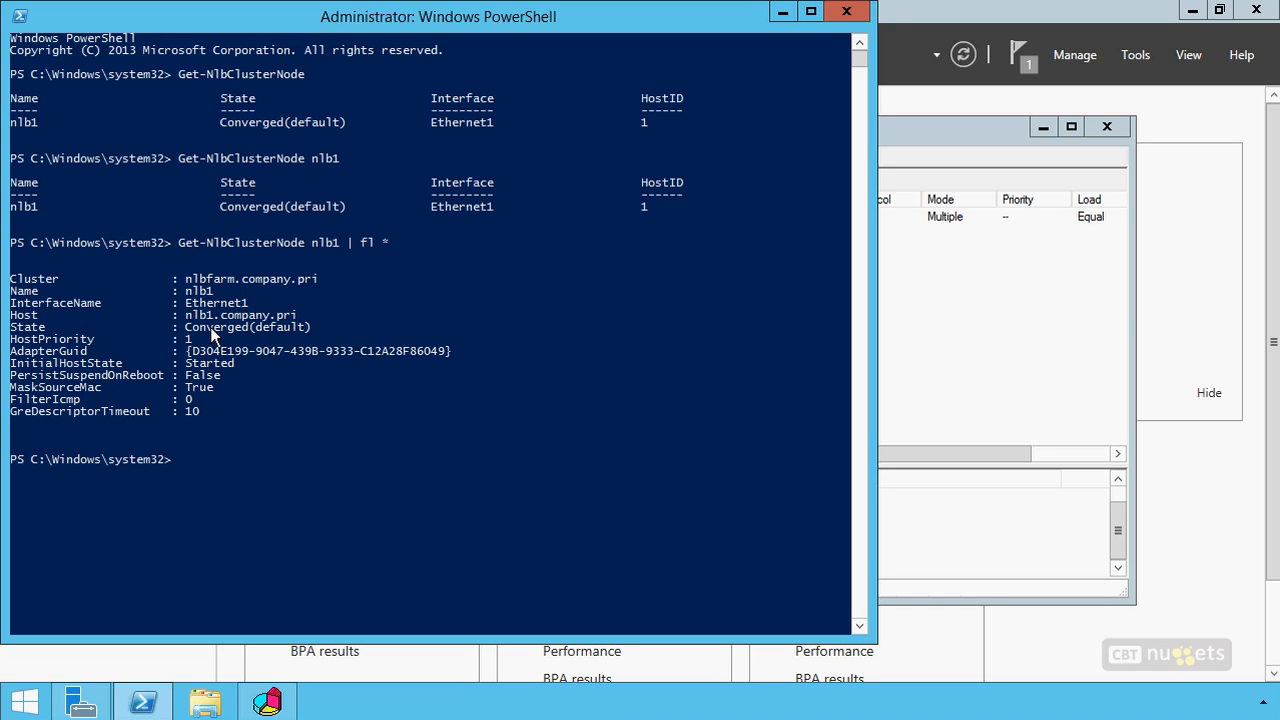
Draft the command Get-NlbClusterNode nlb1 | add-nlbclusternode -NewNodeName nlb2 -NewNodeInterface Ethernet1 and discard it without running it
key(Up)
key(BackSpace)
key(BackSpace)
text(set-nlbcou)
key(BackSpace)
text(lusterno)
key(BackSpace)
key(BackSpace)
key(BackSpace)
key(BackSpace)
key(BackSpace)
key(BackSpace)
key(BackSpace)
key(BackSpace)
key(BackSpace)
key(BackSpace)
key(BackSpace)
key(BackSpace)
key(BackSpace)
key(BackSpace)
key(BackSpace)
key(BackSpace)
text(add-nlbclusternode)
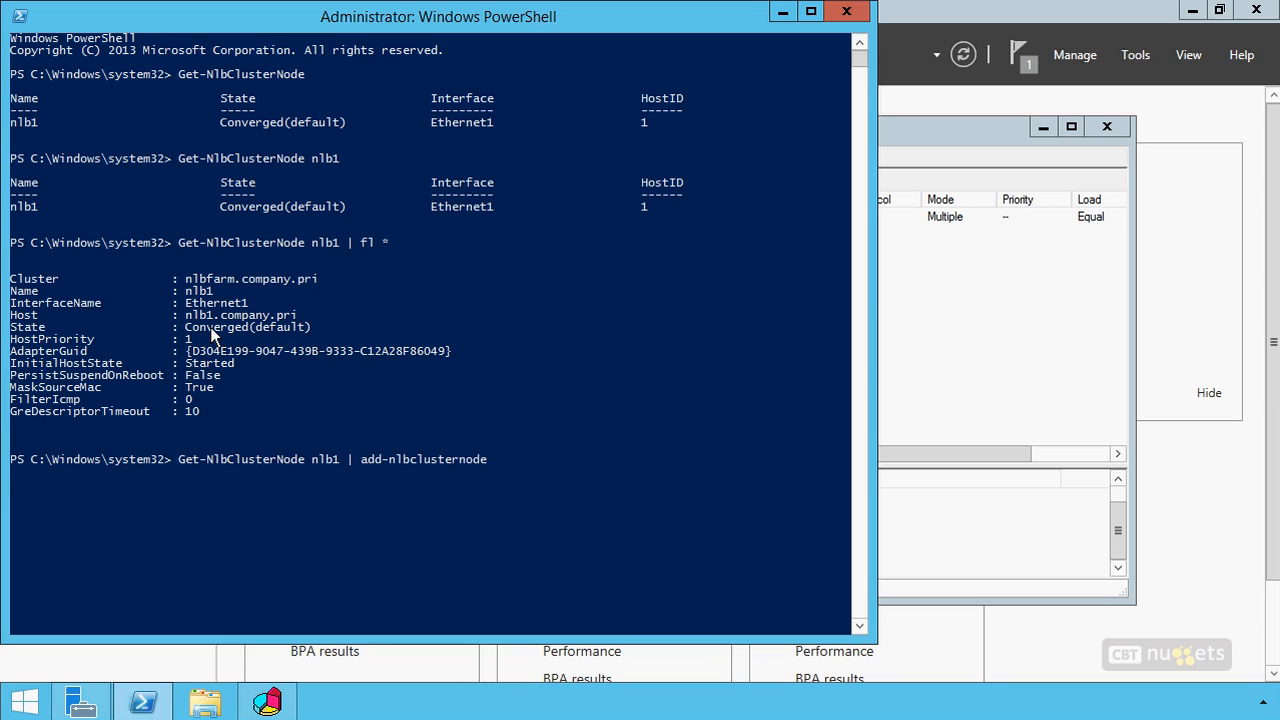
key(Tab)
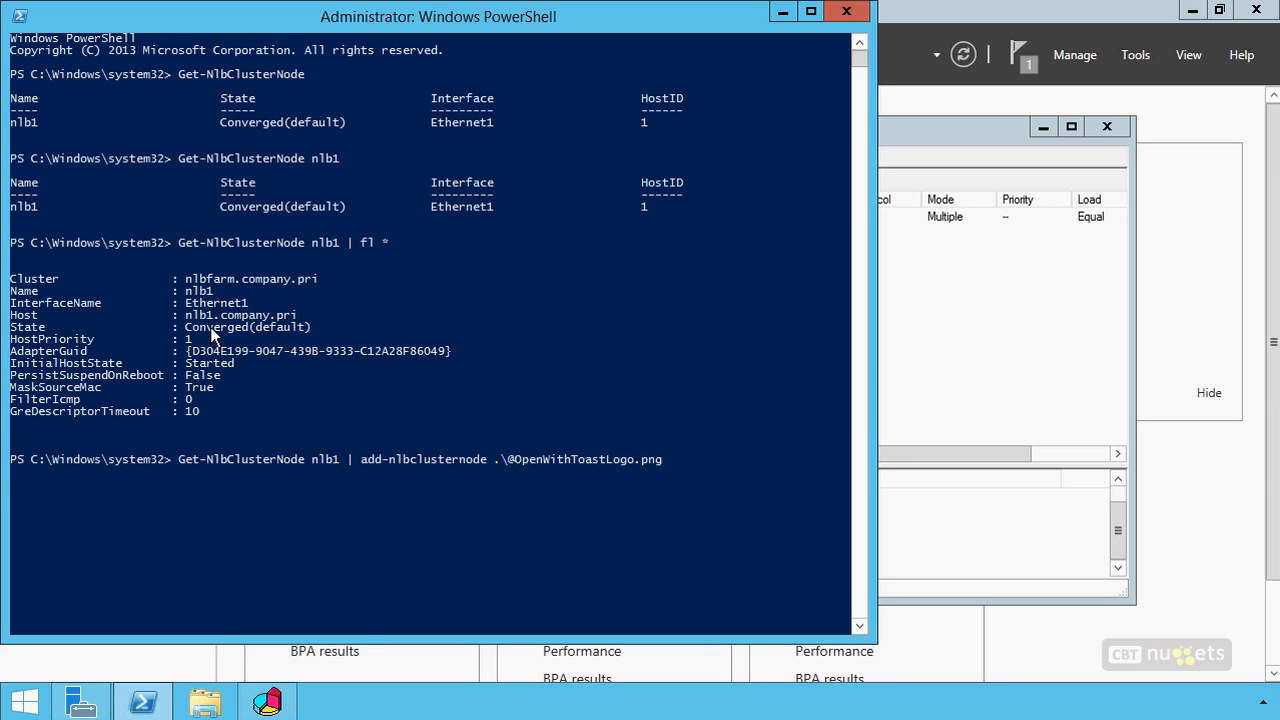
key(BackSpace)
key(BackSpace)
key(BackSpace)
key(BackSpace)
key(BackSpace)
key(BackSpace)
key(BackSpace)
key(BackSpace)
key(BackSpace)
key(BackSpace)
key(BackSpace)
key(BackSpace)
key(BackSpace)
key(BackSpace)
key(BackSpace)
key(BackSpace)
key(BackSpace)
key(BackSpace)
key(BackSpace)
key(BackSpace)
text(-N)
key(Tab)
text(nlb2 -NewNodeIn)
key(Tab)
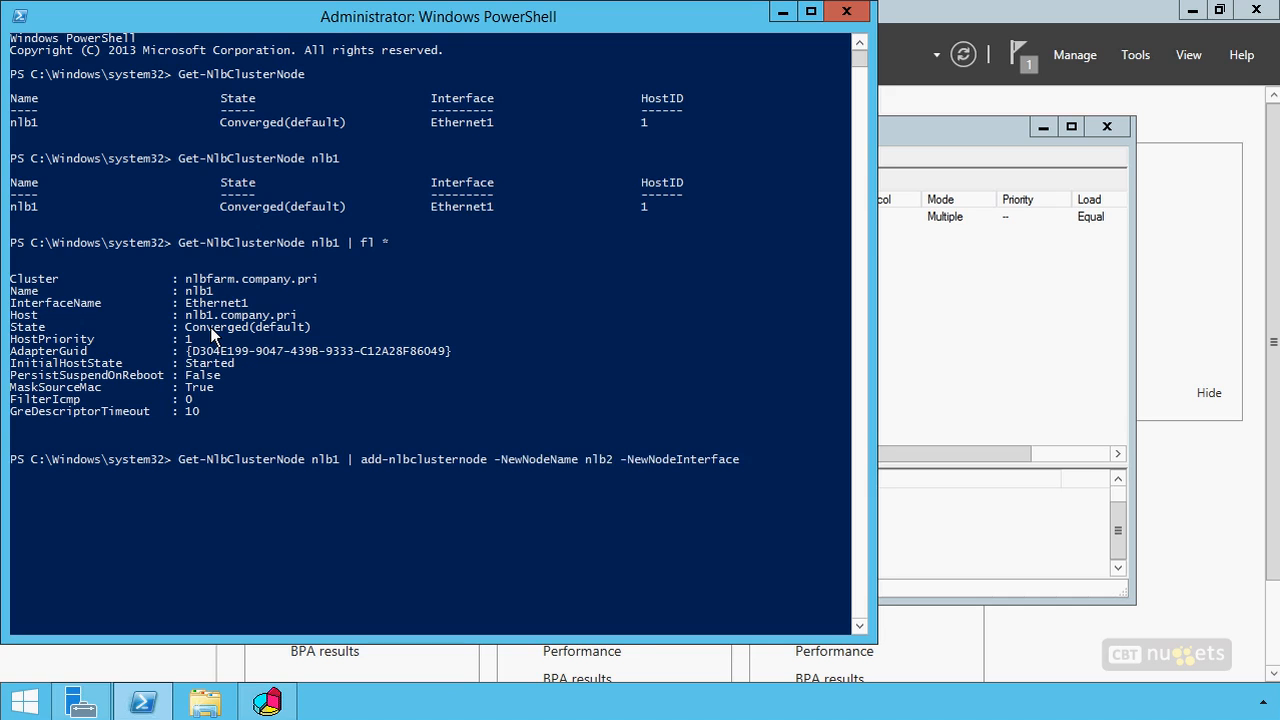
text(Ethernet1)
key(Escape)
Clear the console, list the available NLB cmdlets with gcm | where name -like "*nlb*", and close PowerShell
text(cls)
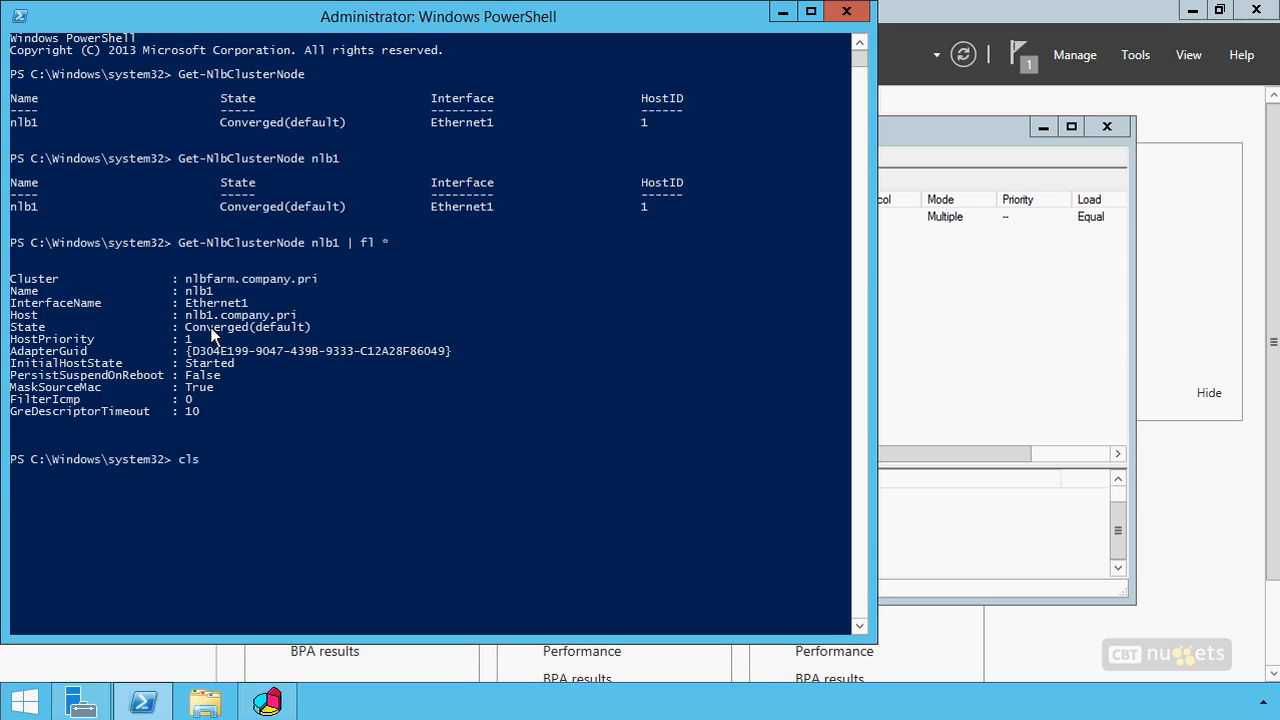
key(Return)
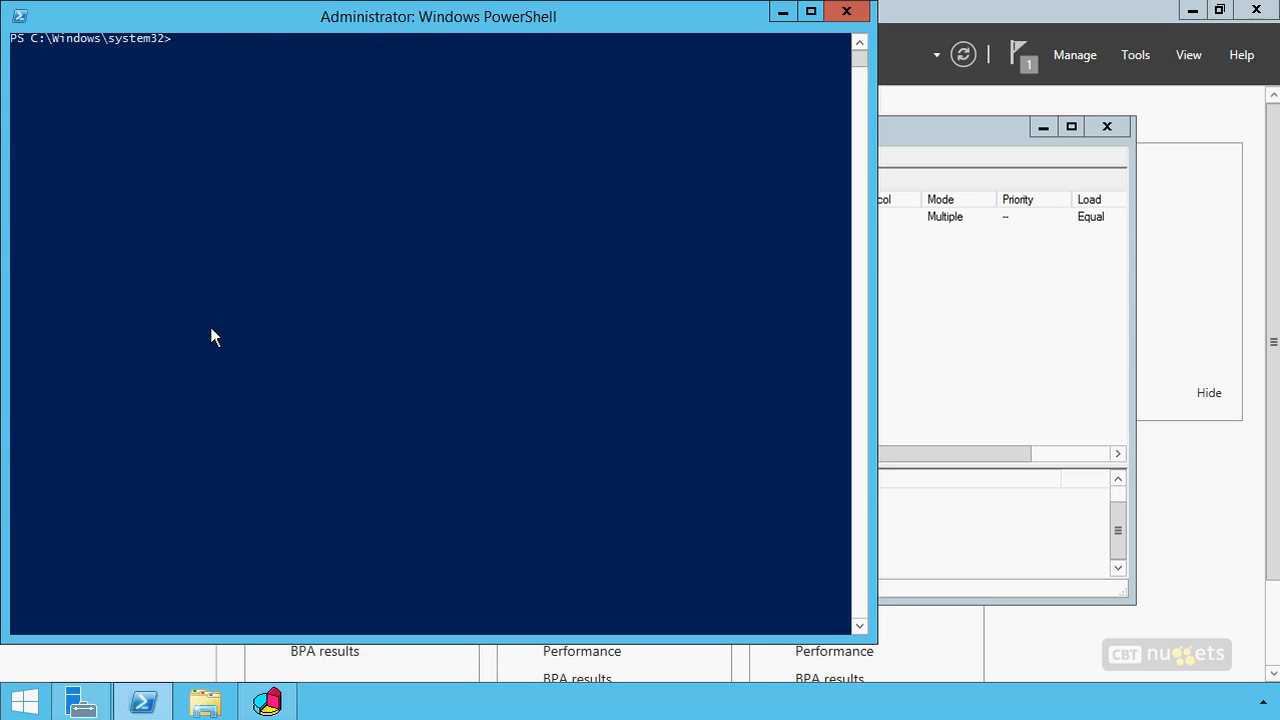
text(gcm | where name -like "*nlb*")
key(Return)
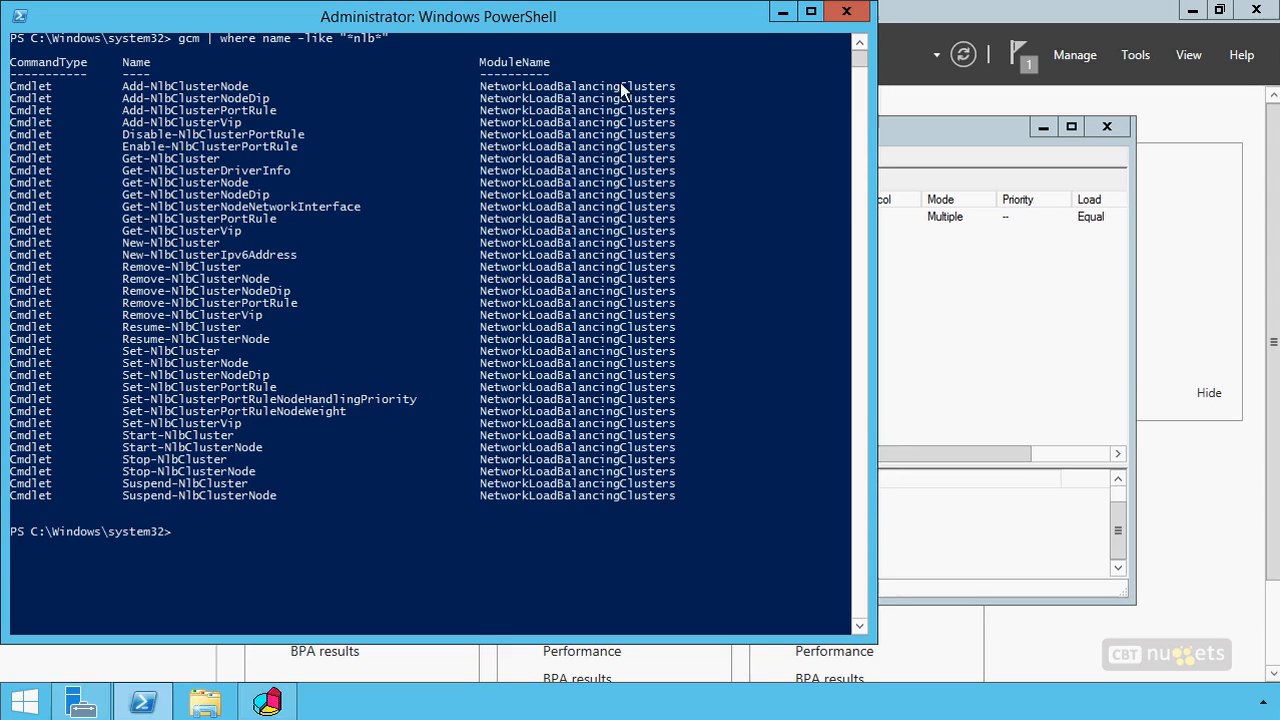
click(848, 12)
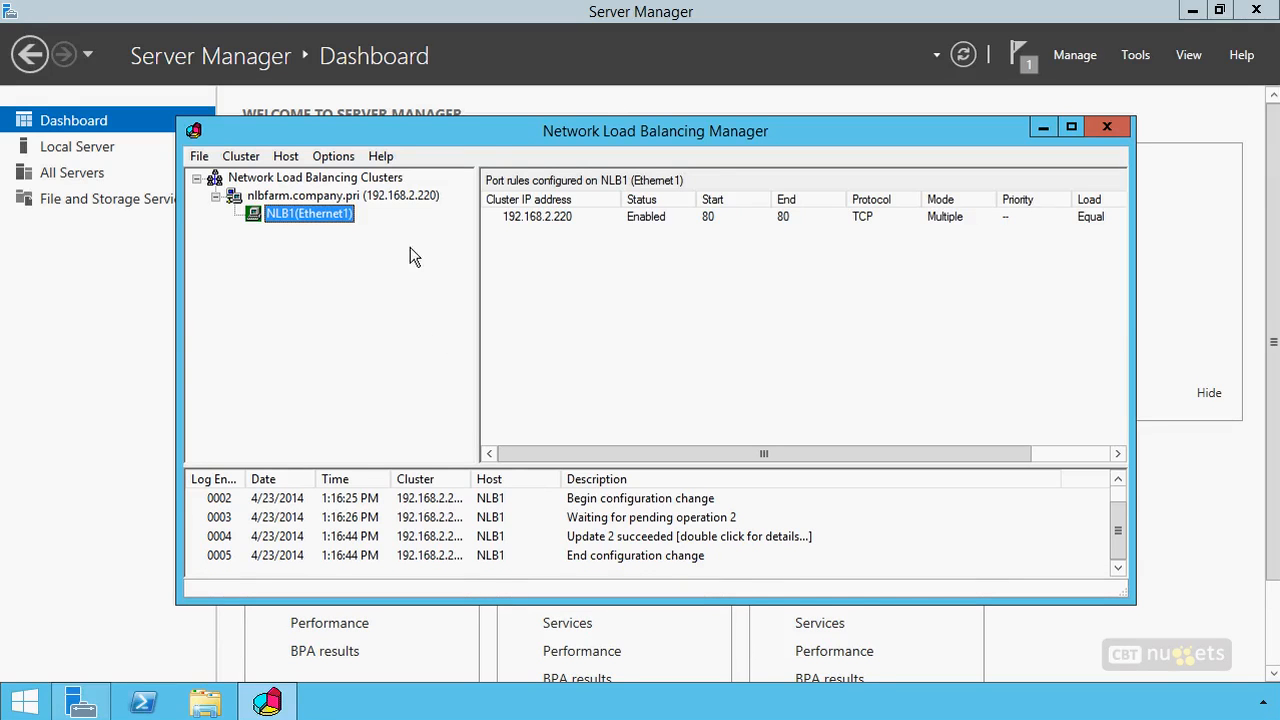
Start adding a host to the nlbfarm.company.pri cluster and connect to nlb2.company.pri
right_click(403, 195)
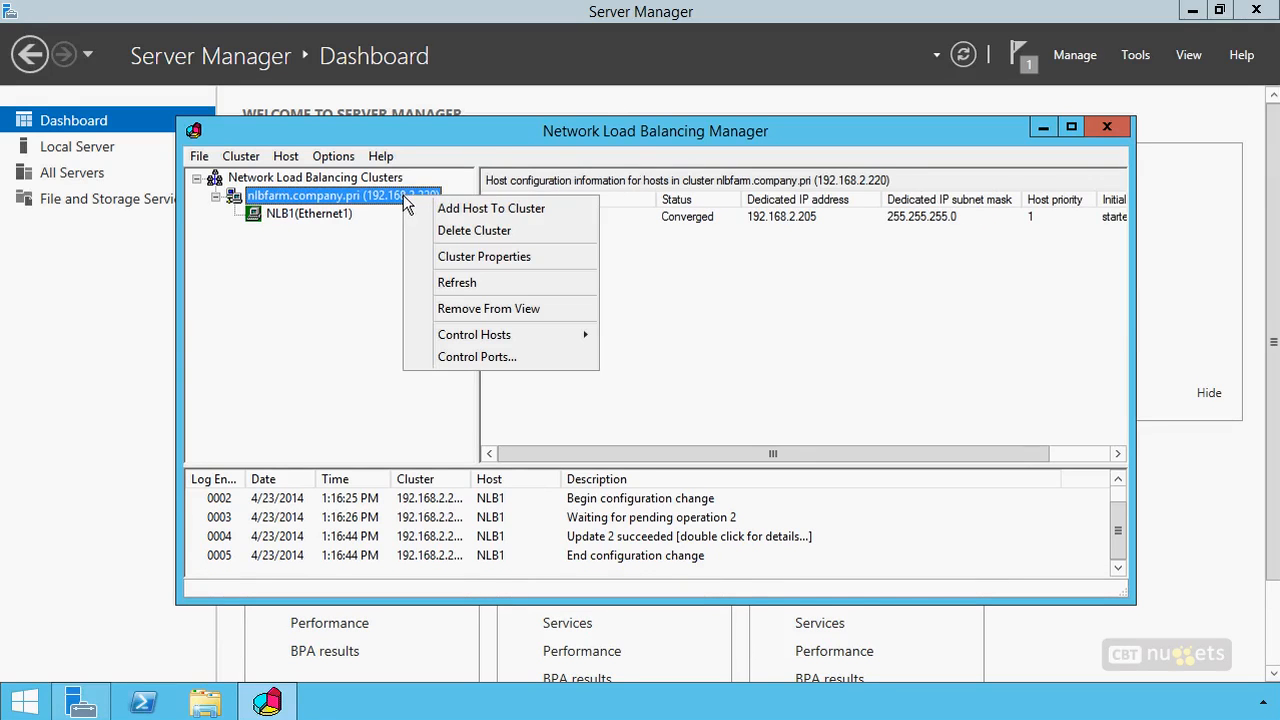
click(467, 212)
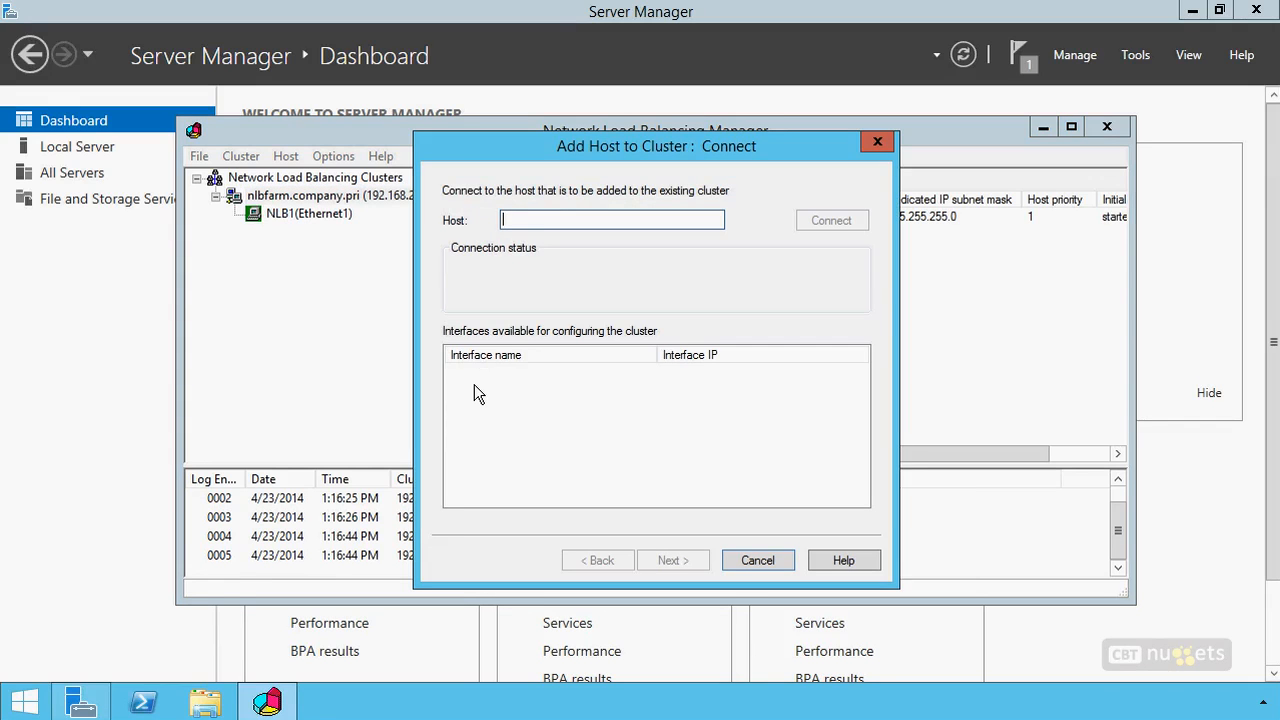
text(nl)
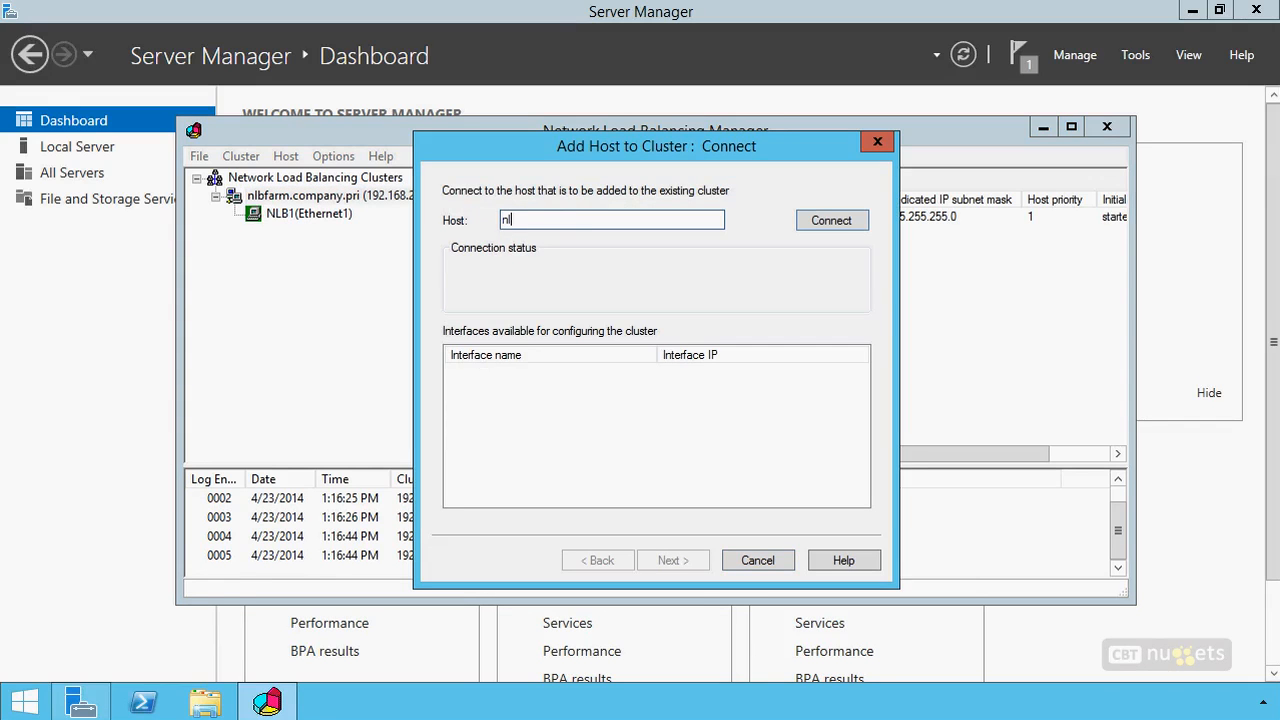
text(b2.company.pri)
click(826, 236)
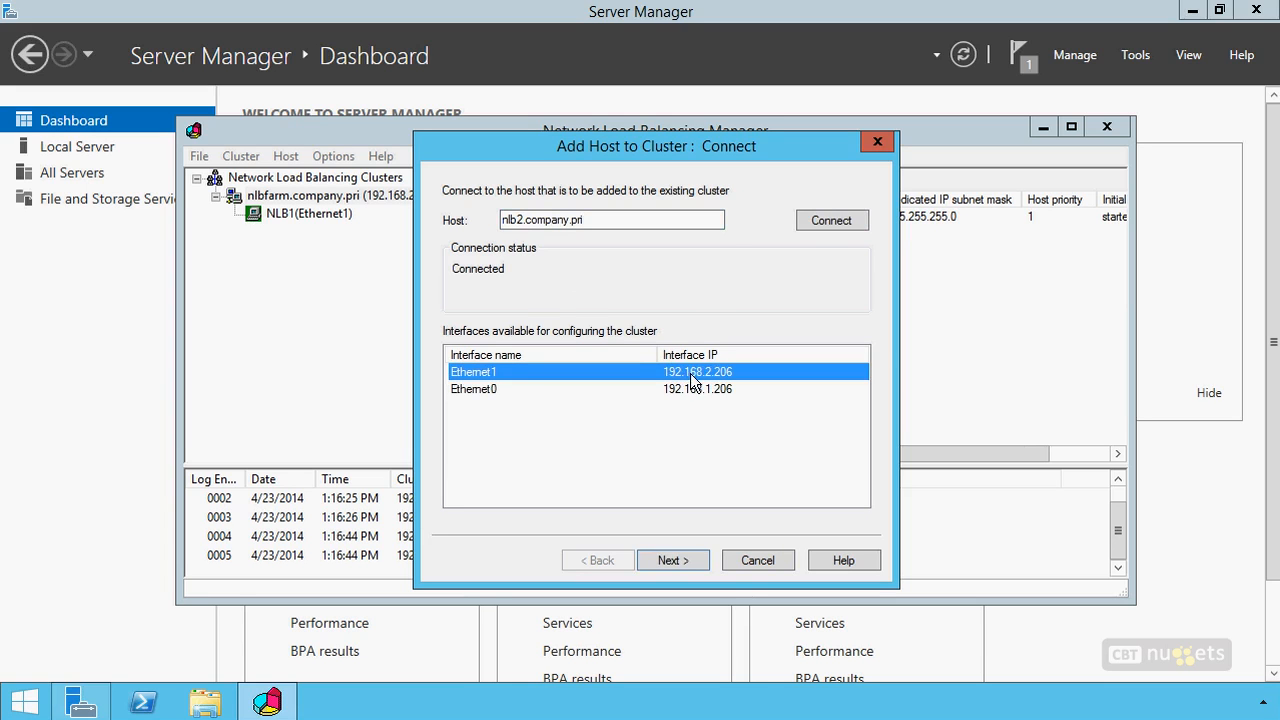
Keep interface Ethernet1, host priority 2, default state Started and the existing port rule for NLB2, and finish adding the host
click(677, 562)
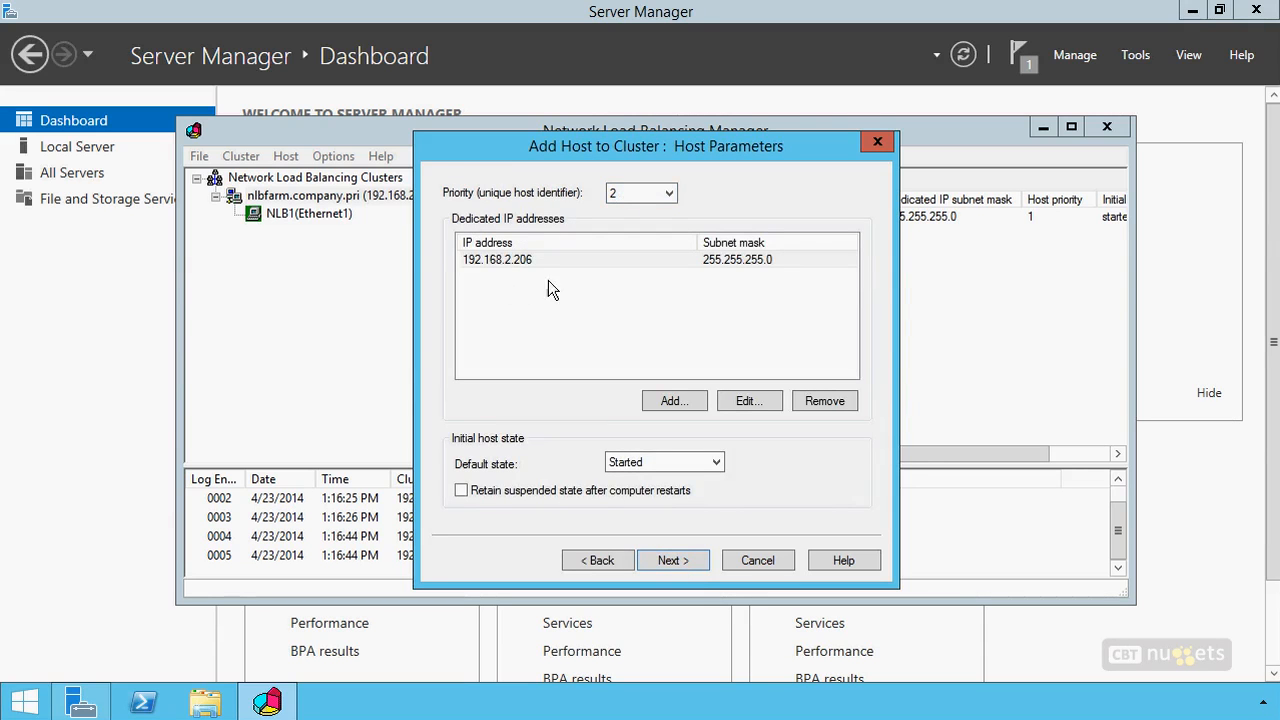
click(673, 561)
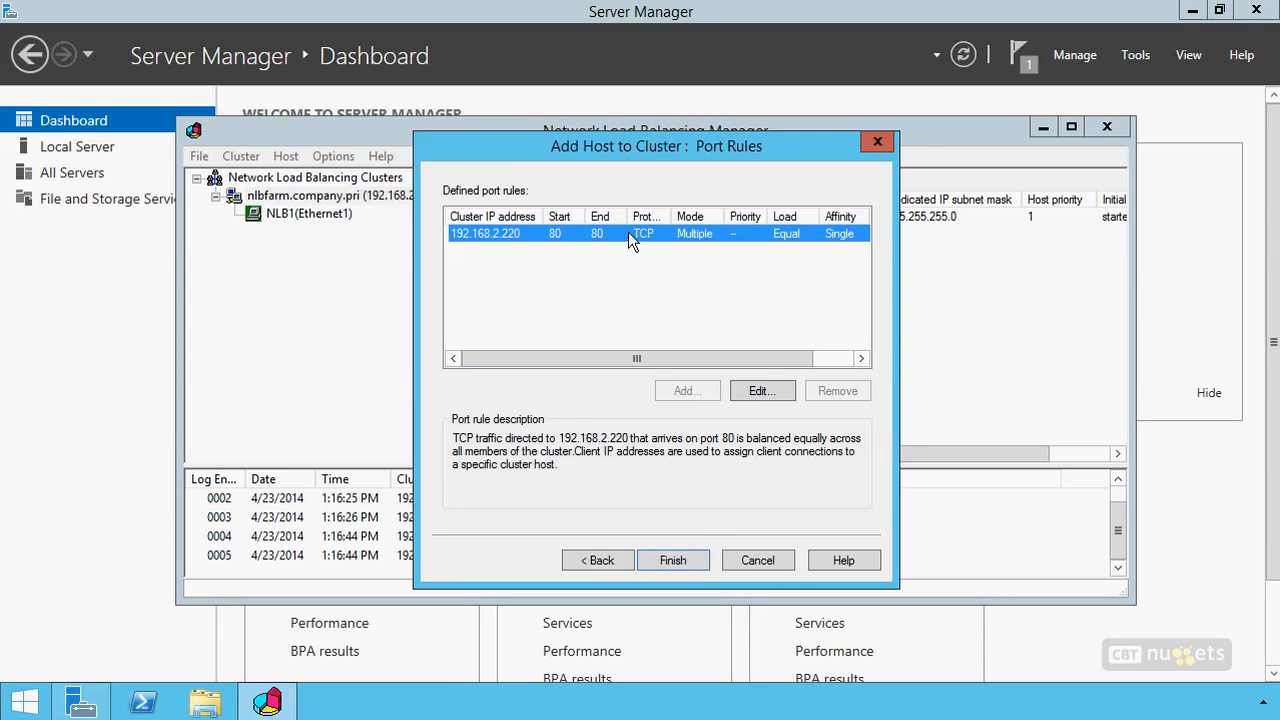
click(686, 560)
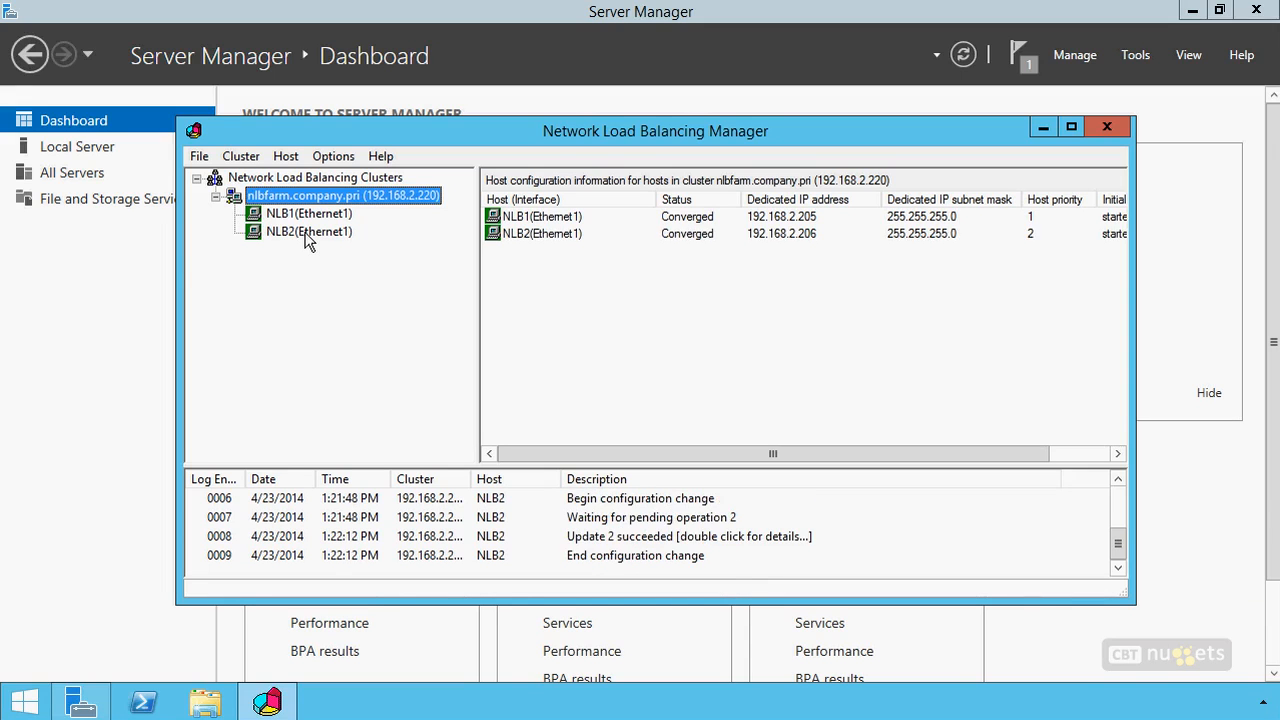
Examine the host control commands available for the nlbfarm.company.pri cluster
right_click(372, 200)
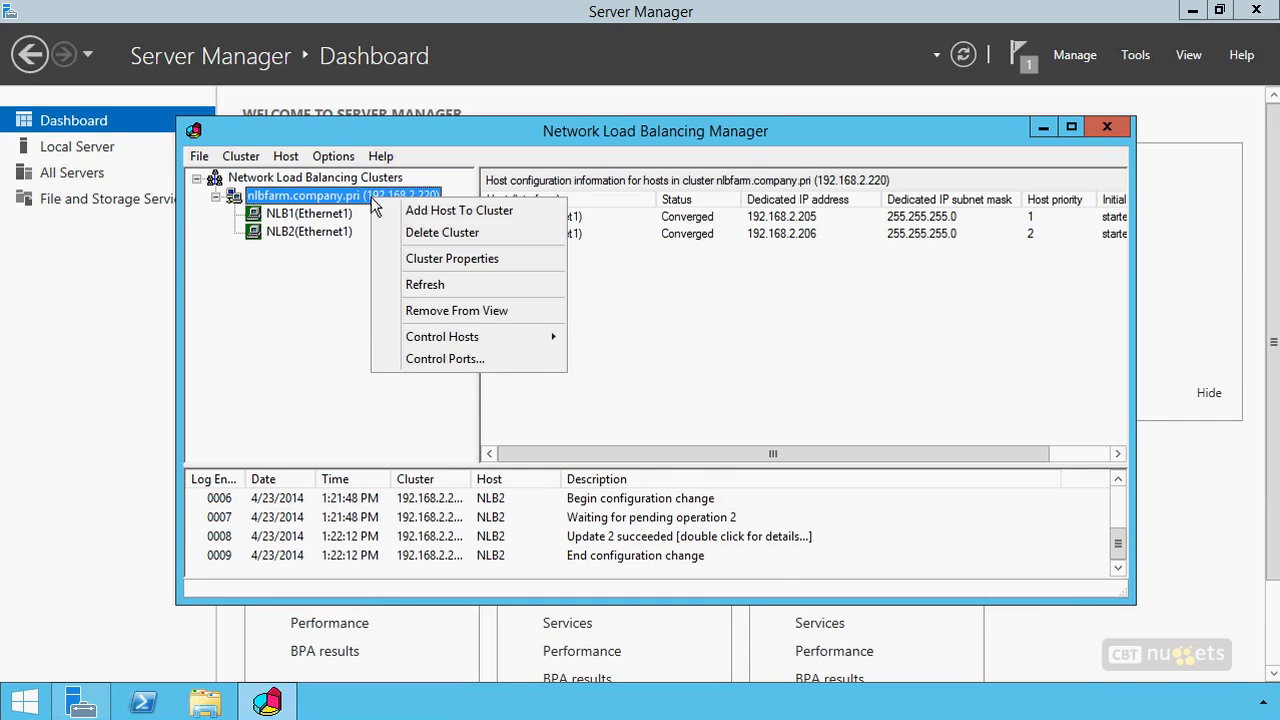
mouse_move(474, 343)
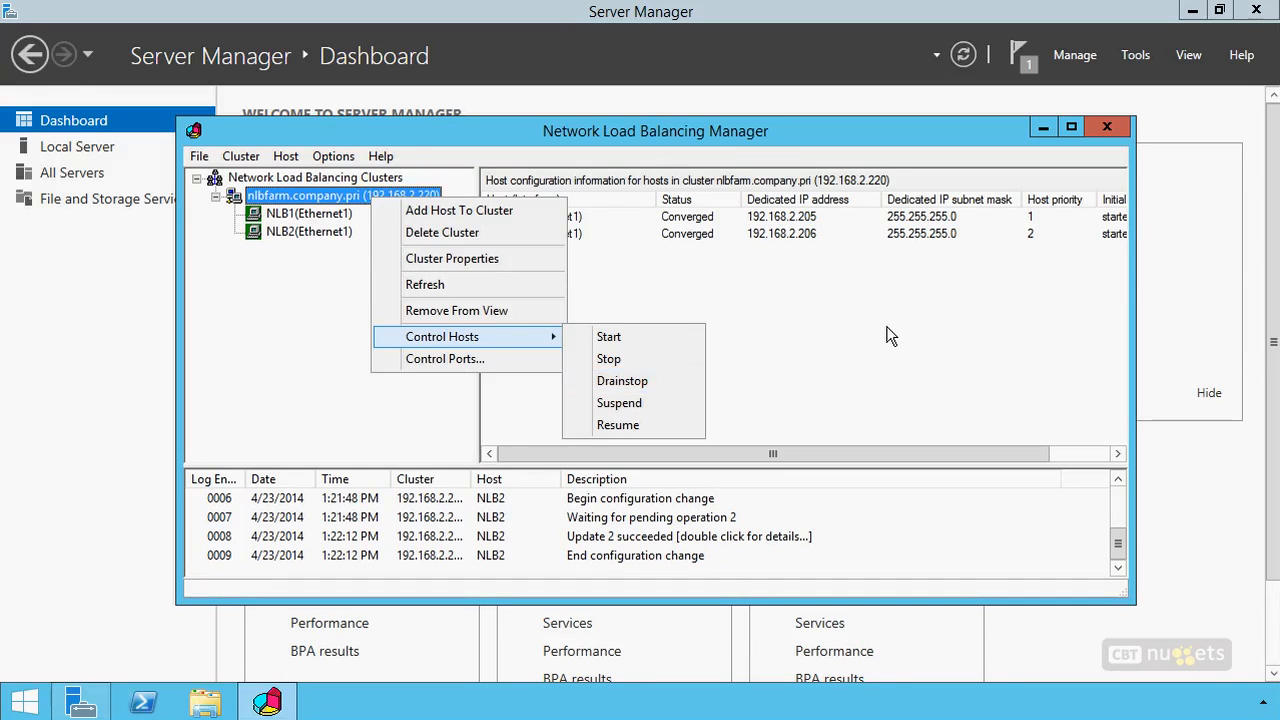
click(620, 381)
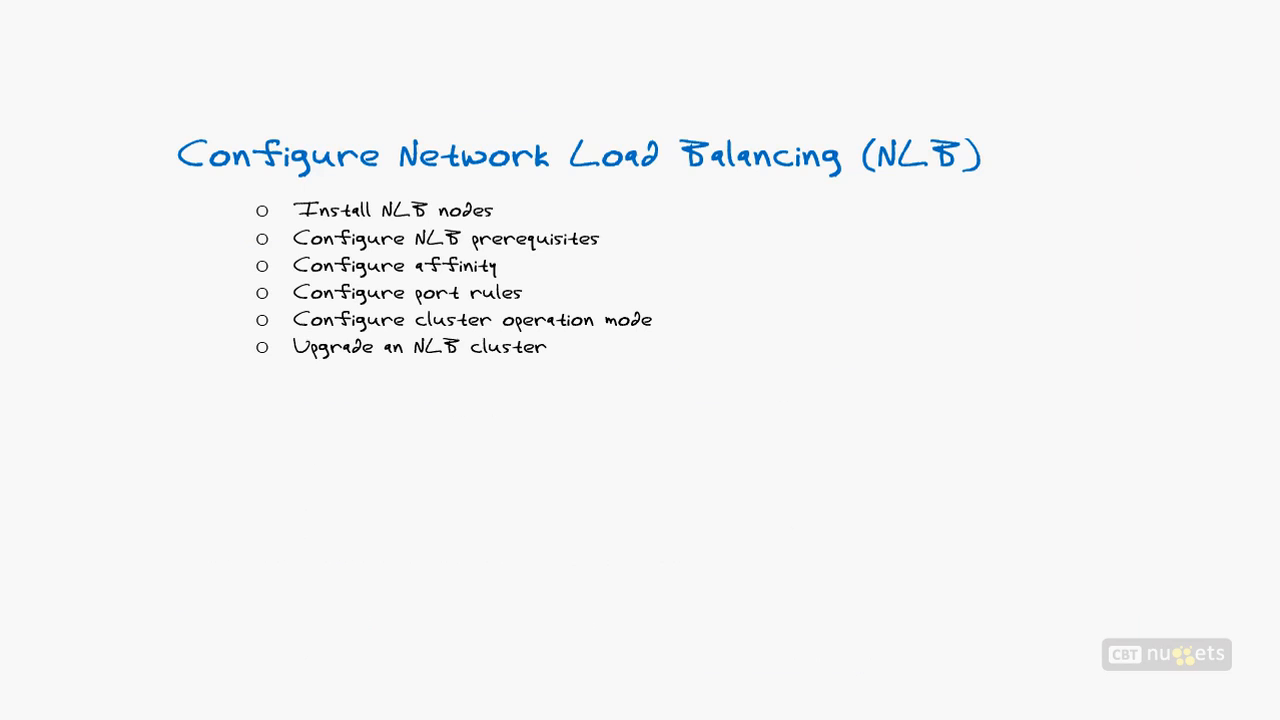